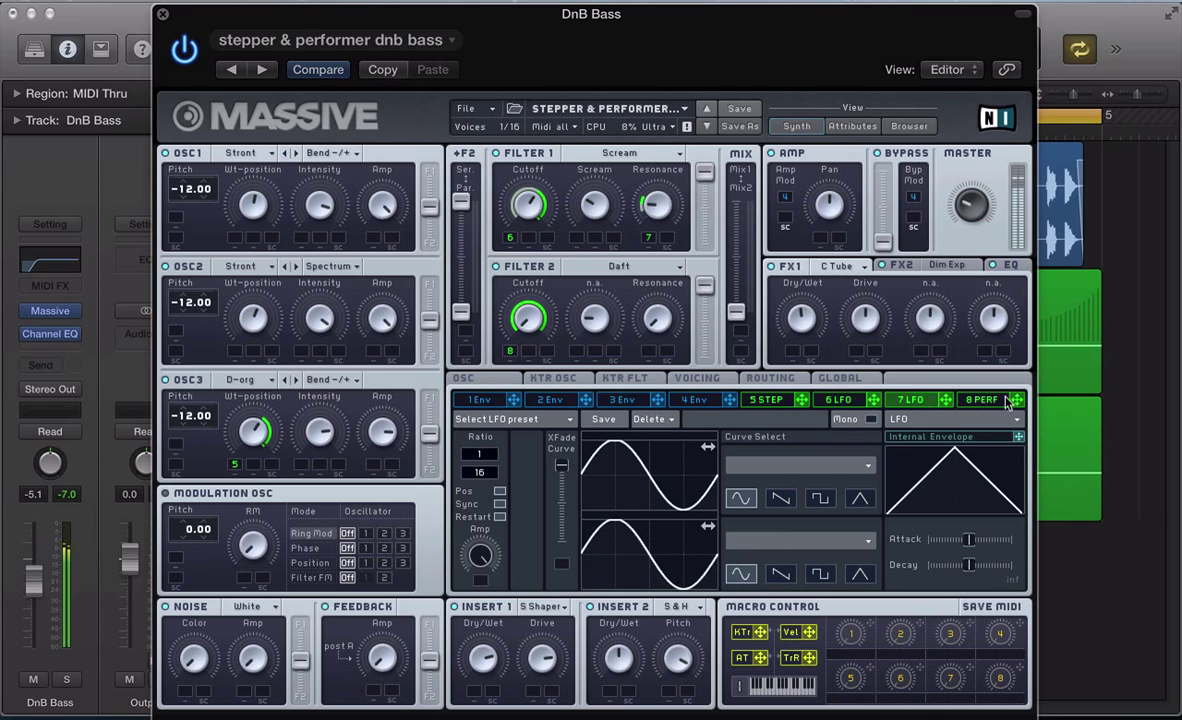
# - Review the existing patch's stepper, LFO and performer modulators and its routing page
pyautogui.click(762, 401)
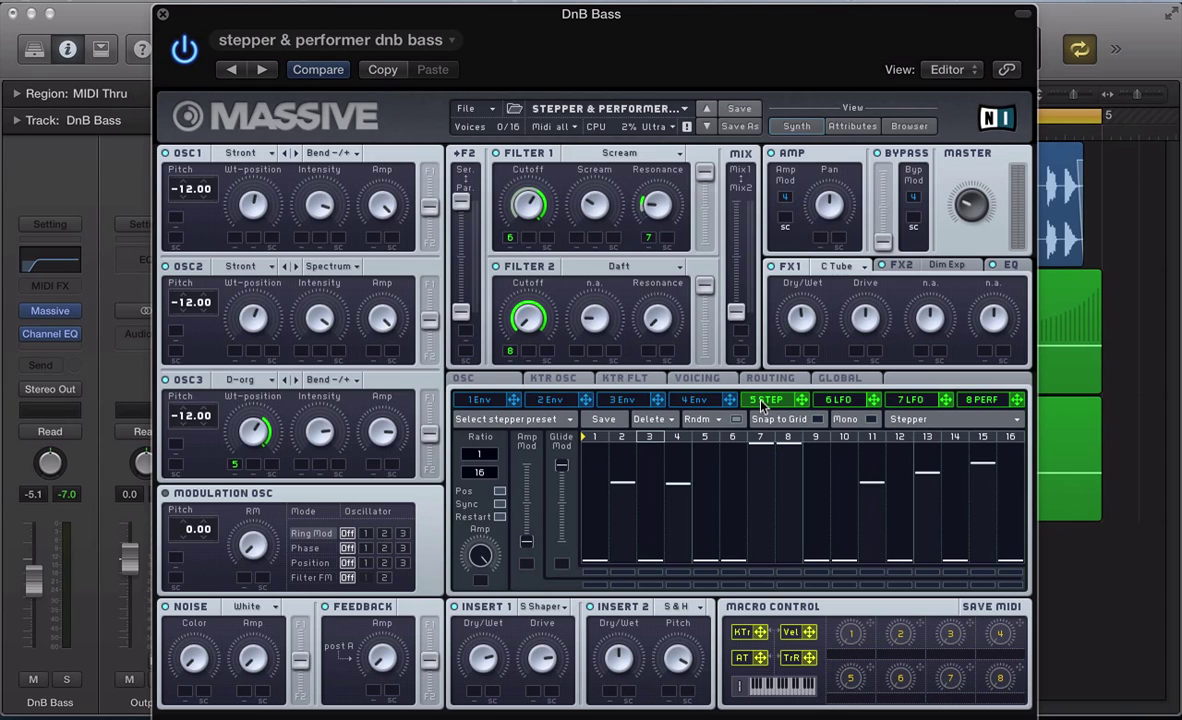
pyautogui.click(912, 400)
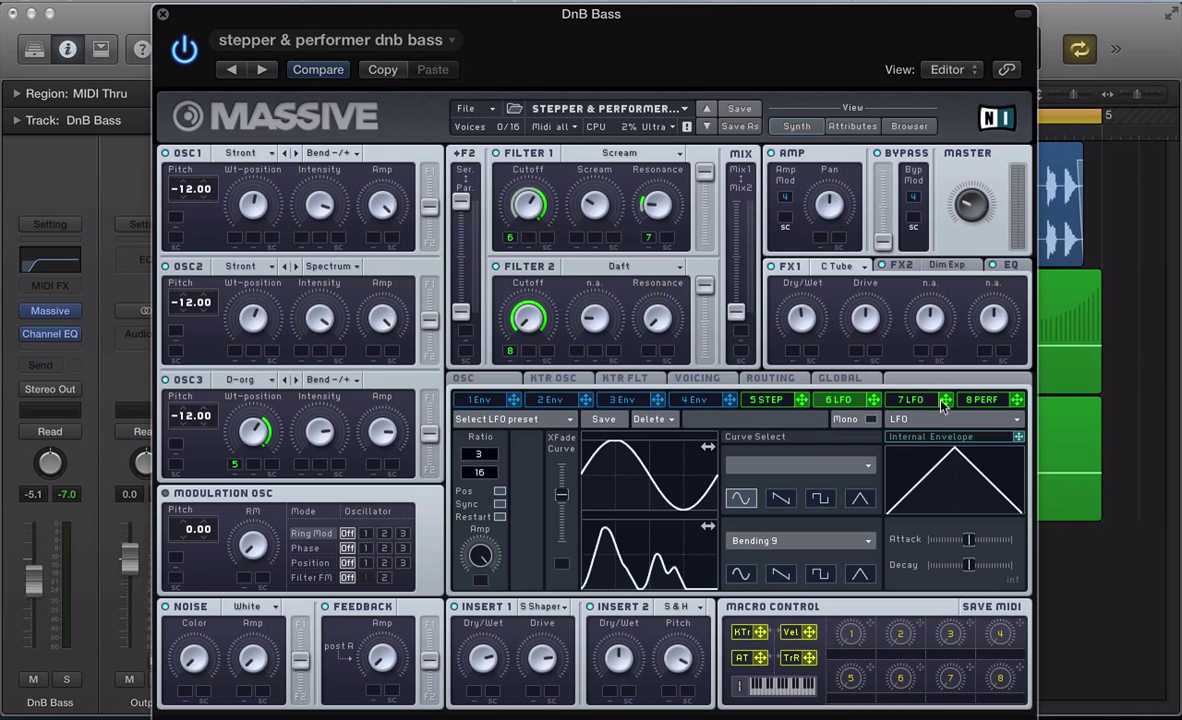
pyautogui.click(980, 400)
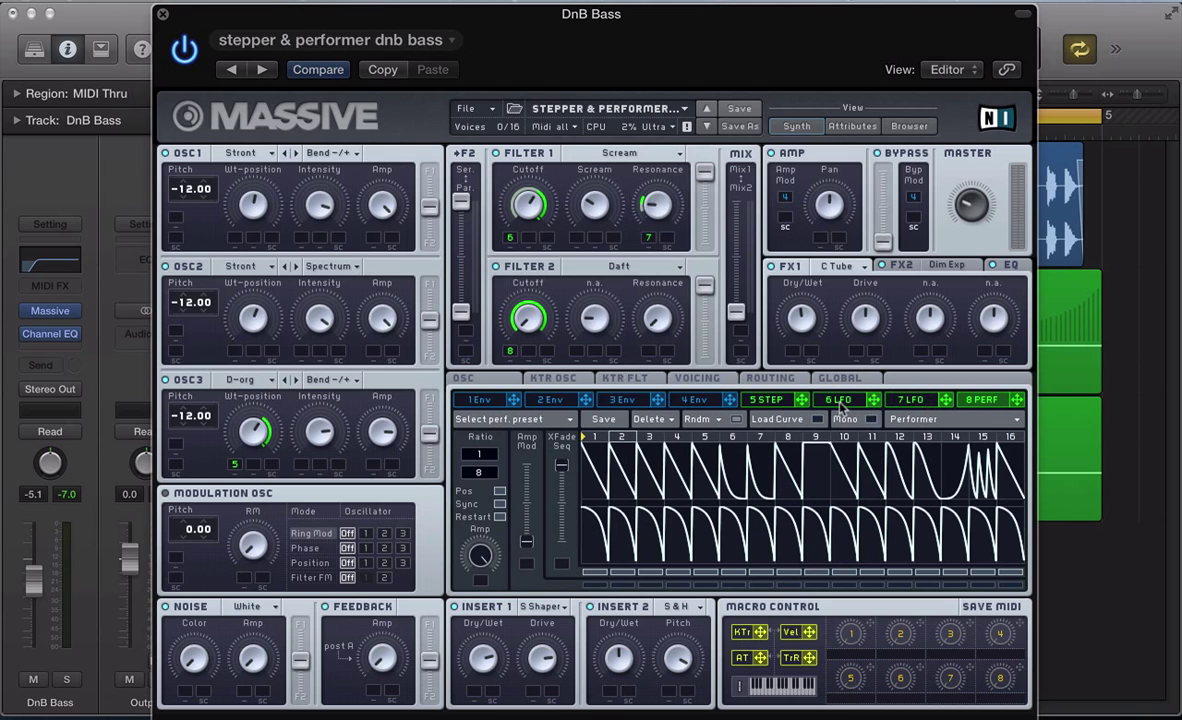
pyautogui.click(768, 400)
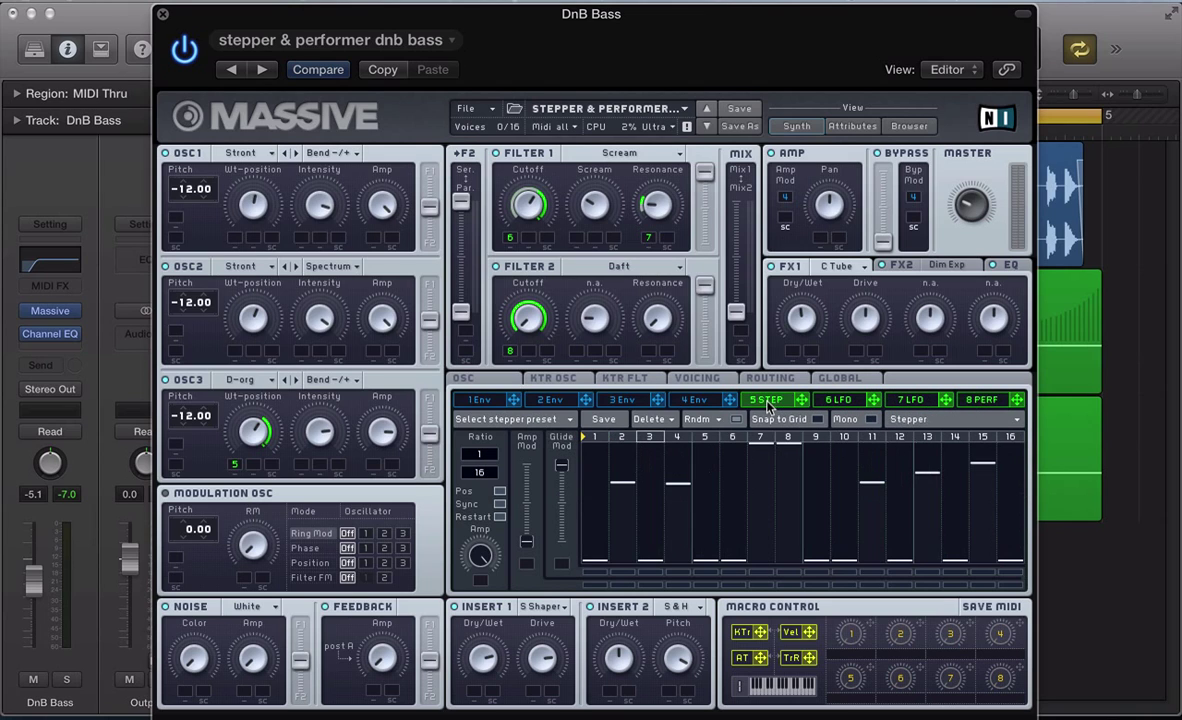
pyautogui.click(786, 381)
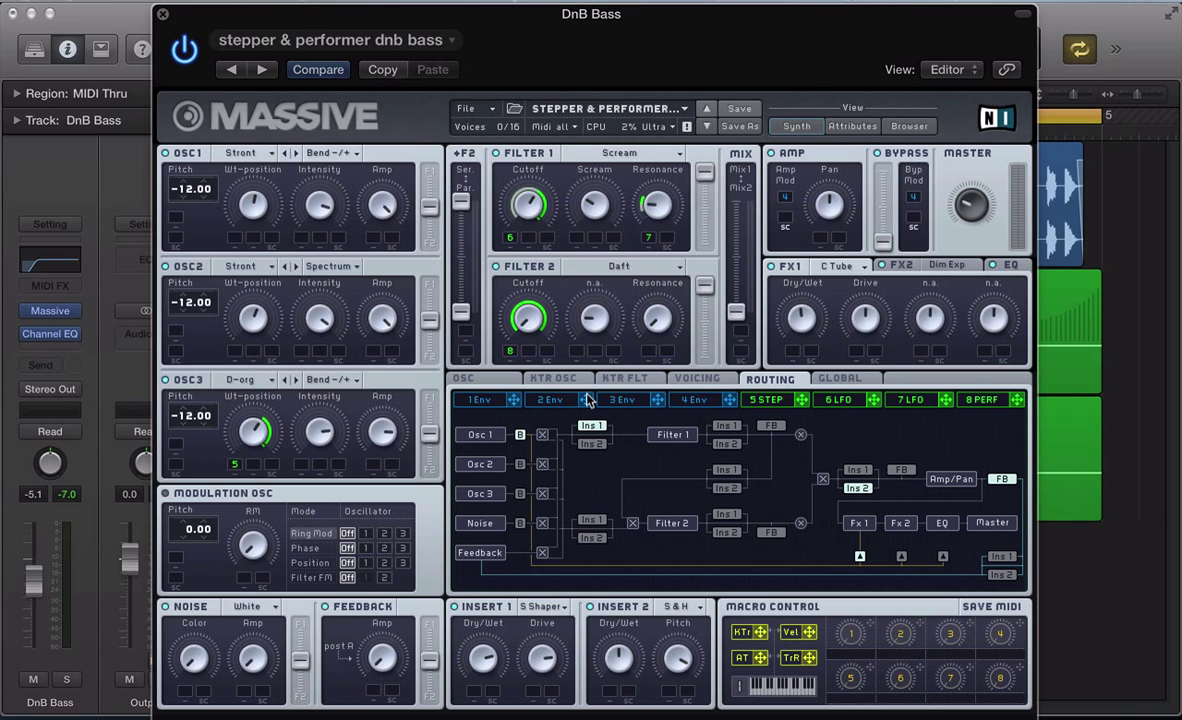
pyautogui.press('super+w')
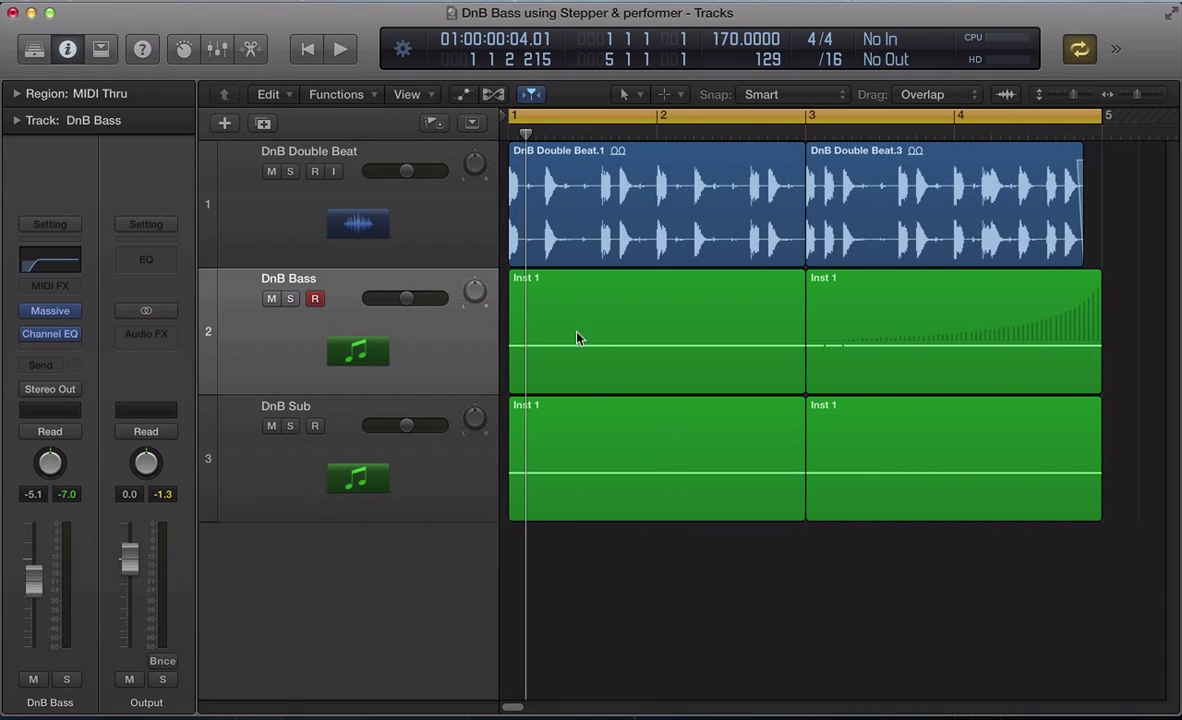
# - Examine the MIDI notes and pitch bend curve of the DnB Bass regions in the piano roll
pyautogui.click(415, 330)
pyautogui.press('e')
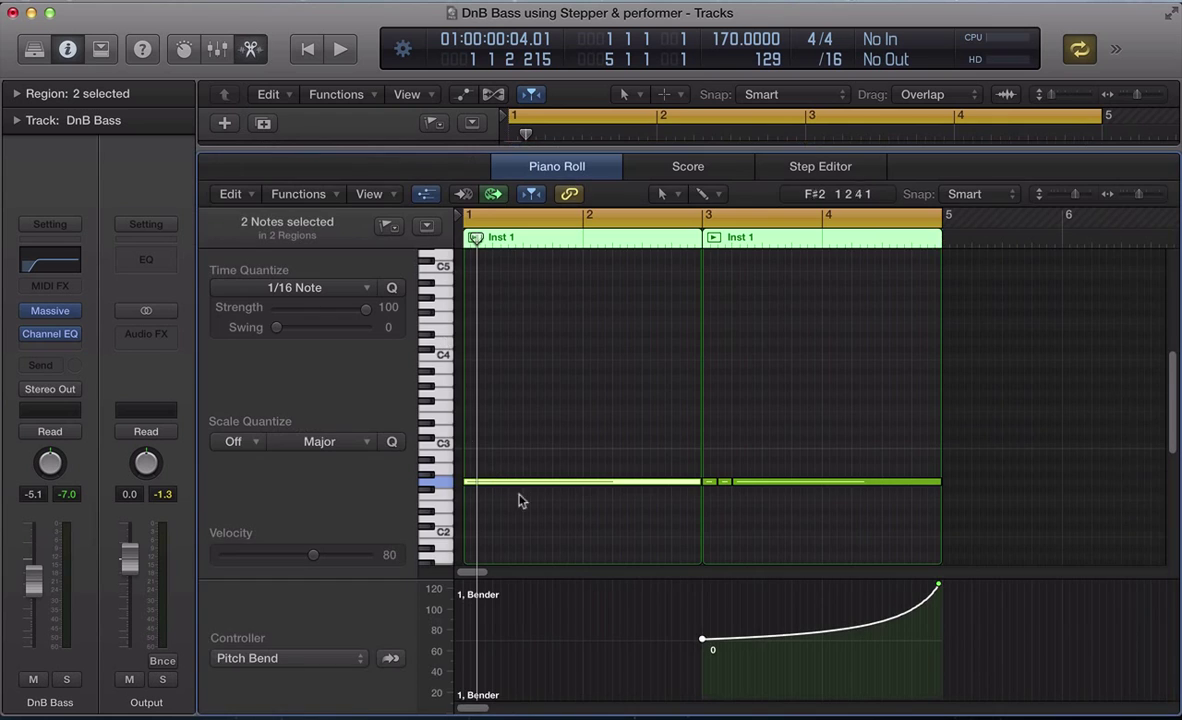
pyautogui.click(480, 492)
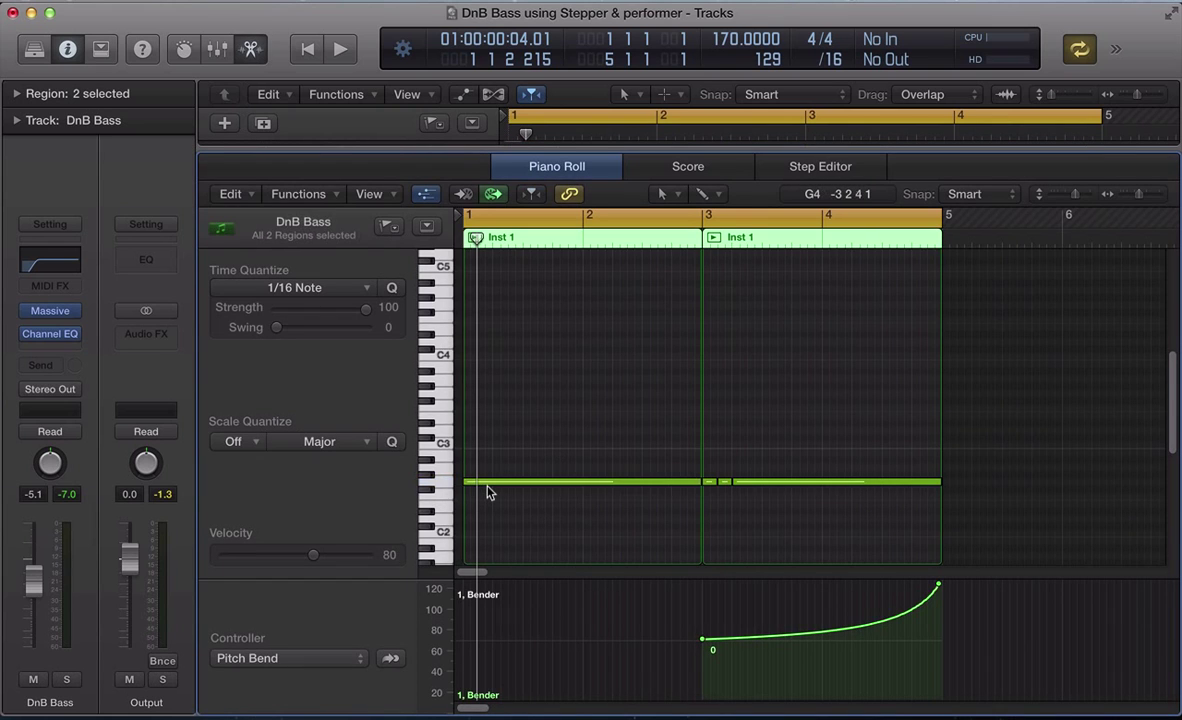
pyautogui.click(488, 483)
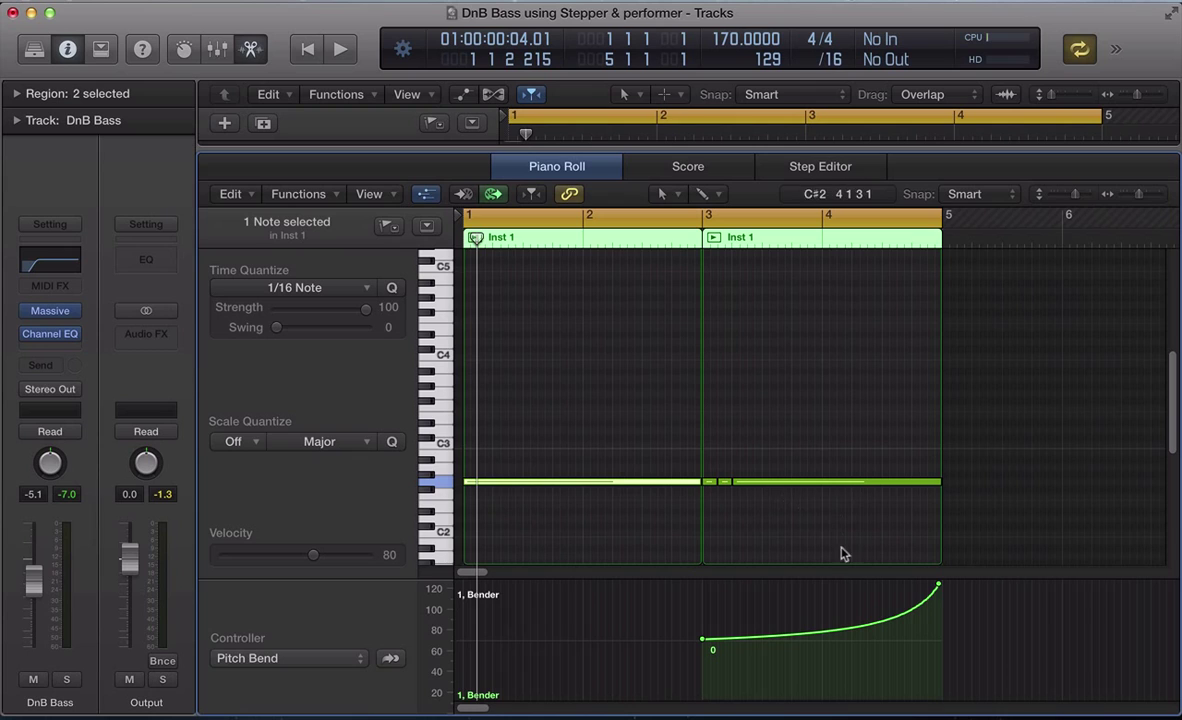
pyautogui.press('e')
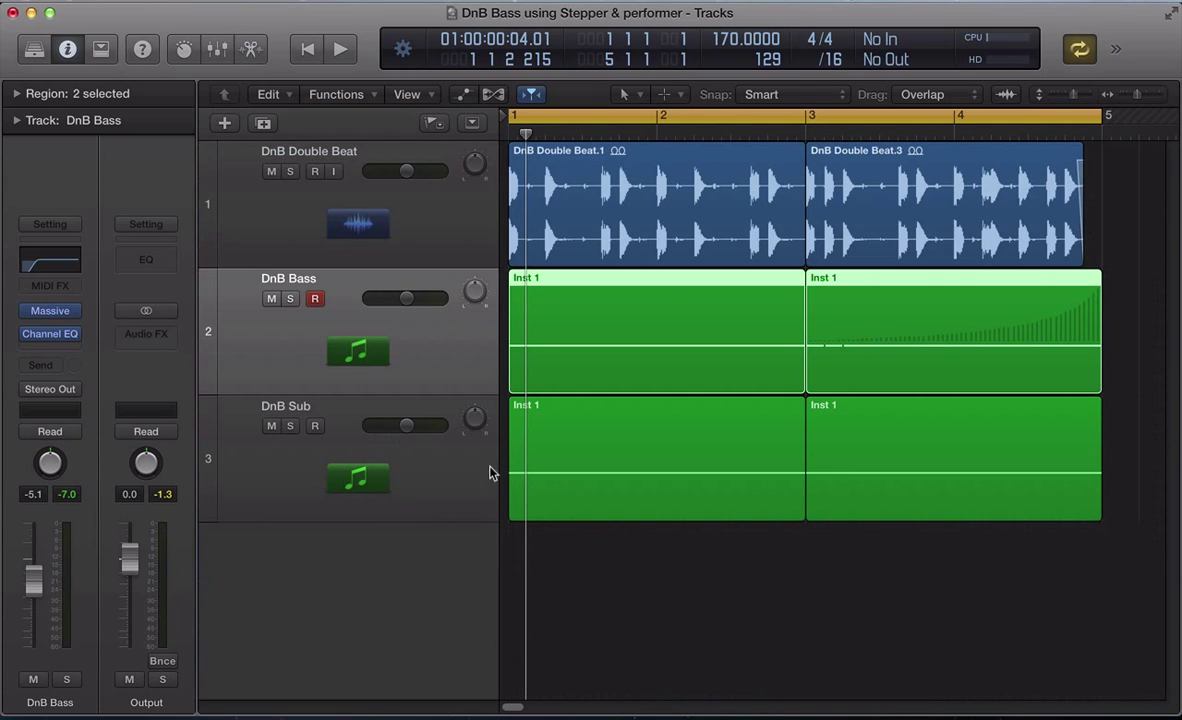
pyautogui.click(301, 455)
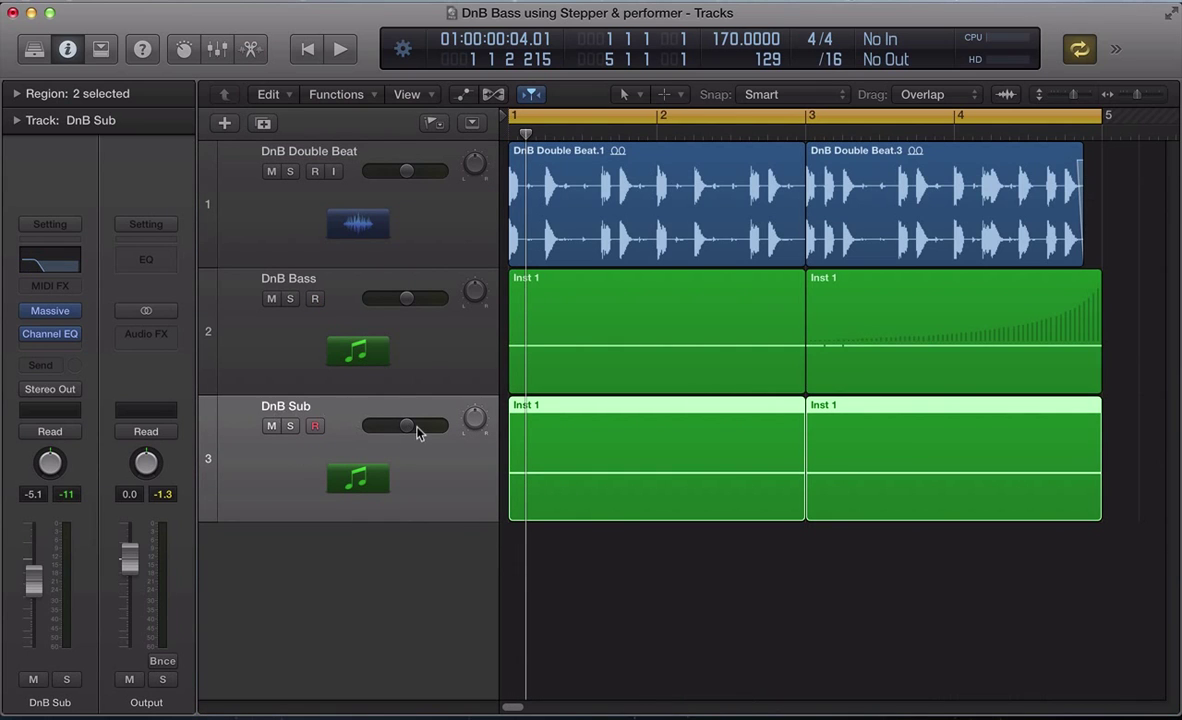
pyautogui.click(417, 380)
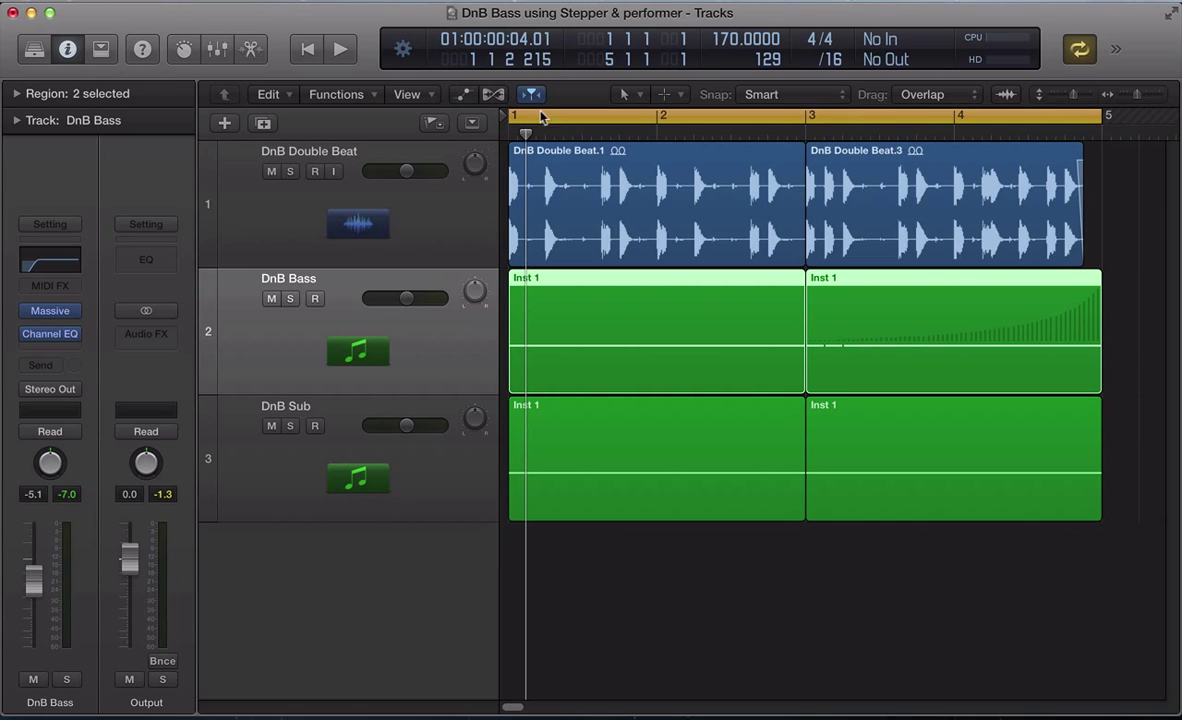
pyautogui.click(600, 173)
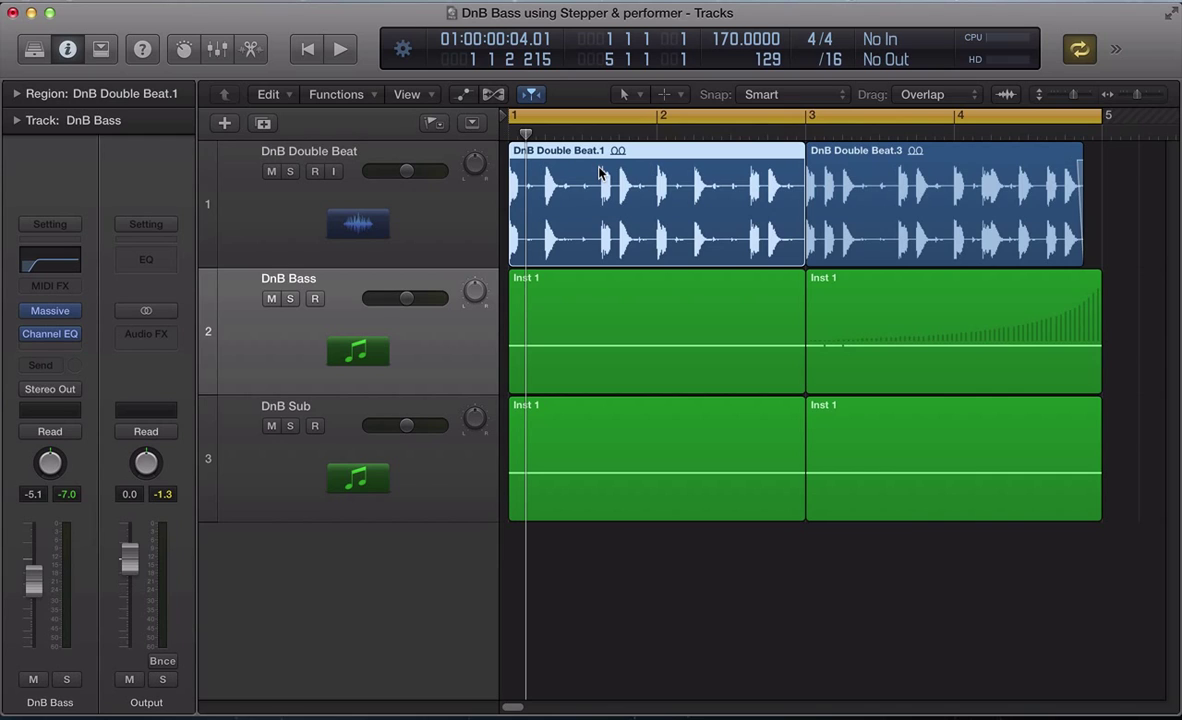
# - Solo the DnB Bass track and bypass its Channel EQ
pyautogui.click(343, 343)
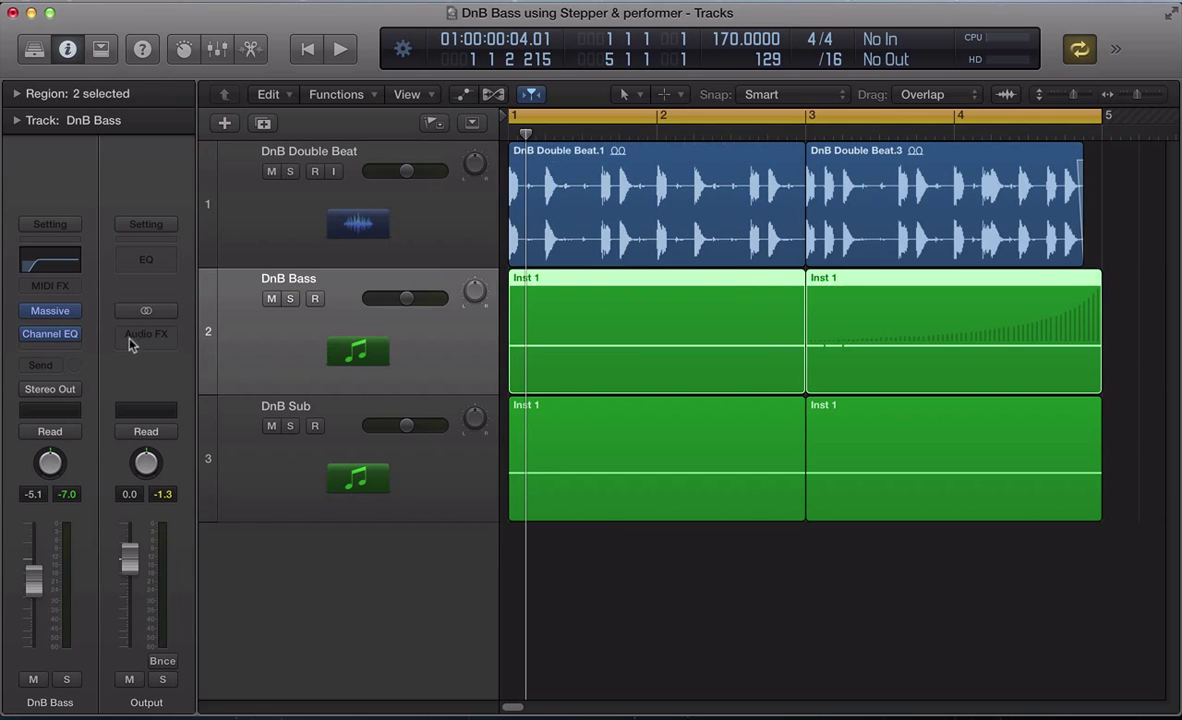
pyautogui.click(50, 310)
pyautogui.press('super+w')
pyautogui.click(290, 298)
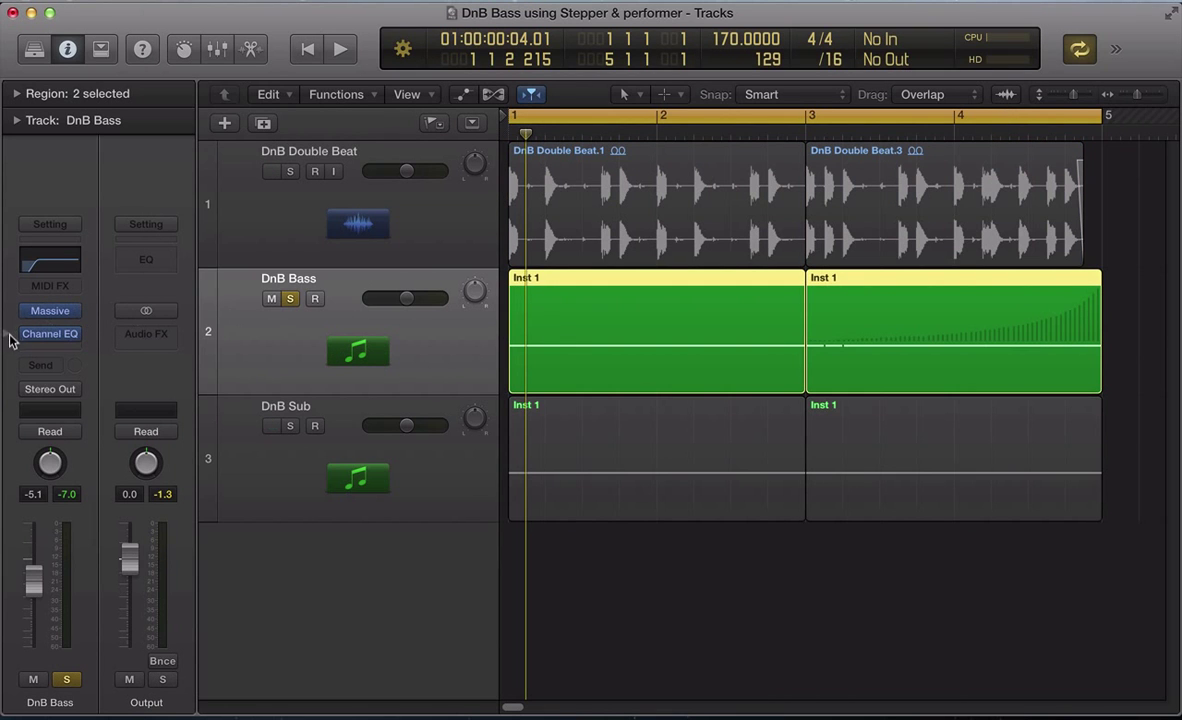
pyautogui.moveTo(30, 336)
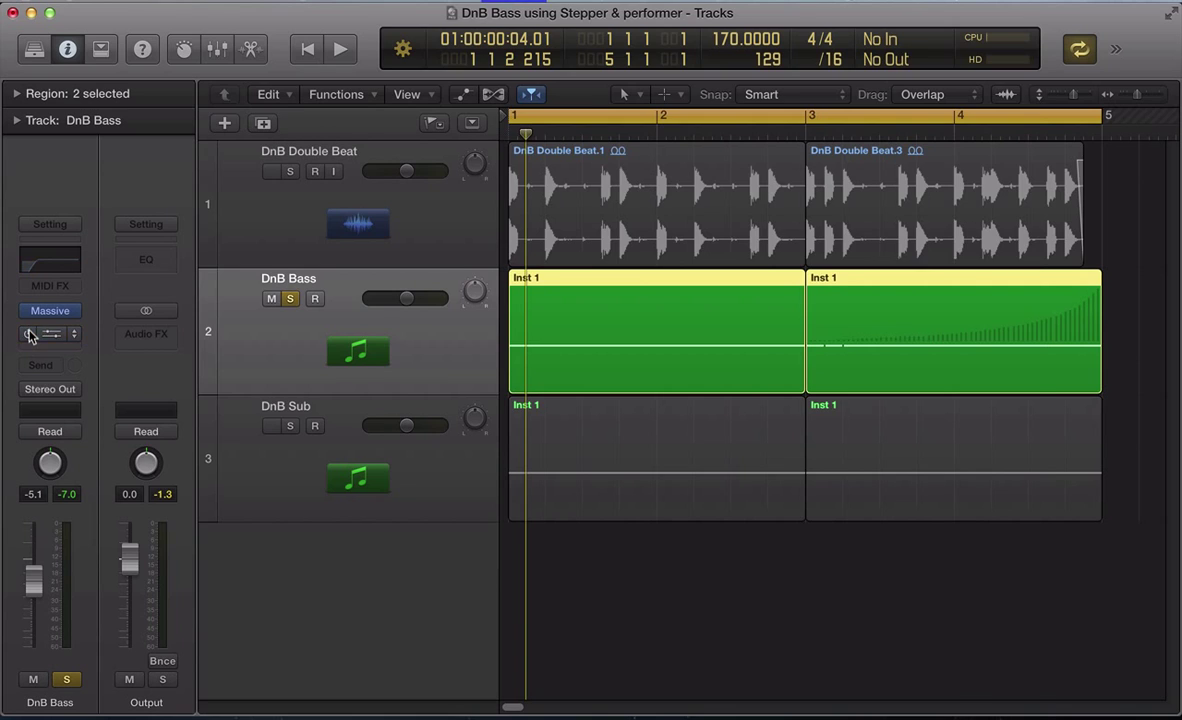
# - Start a new, blank sound in the DnB Bass track's Massive synth
pyautogui.click(36, 311)
pyautogui.click(481, 111)
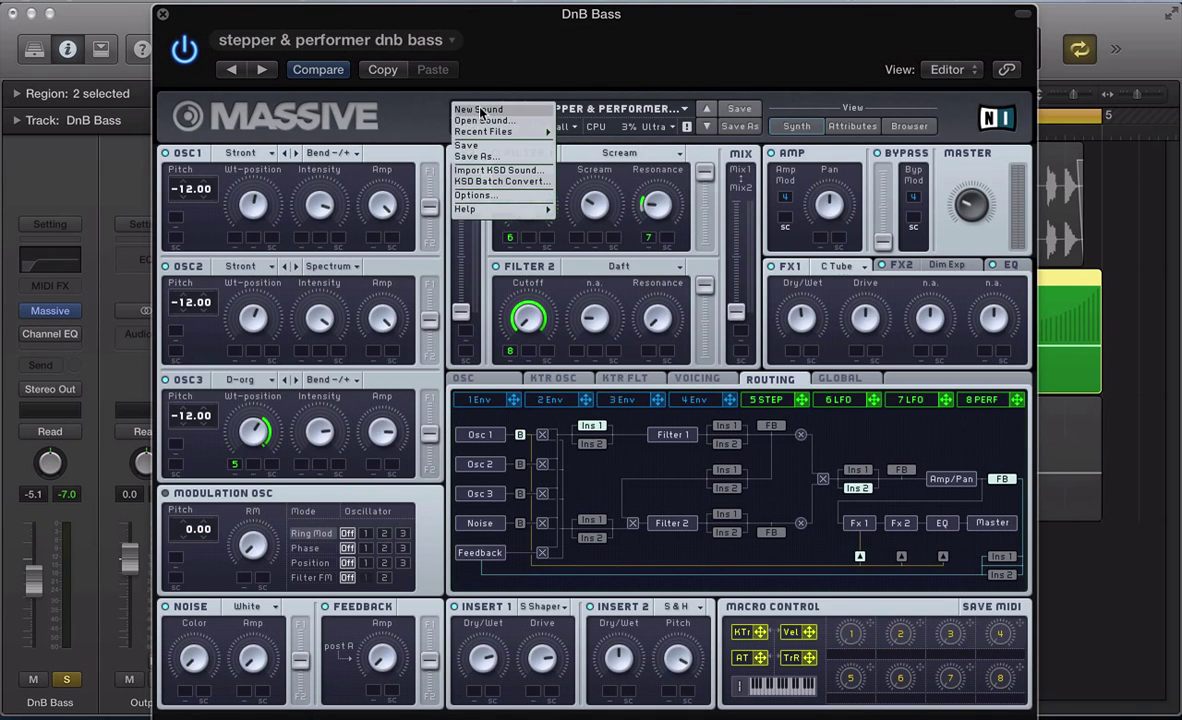
pyautogui.click(483, 112)
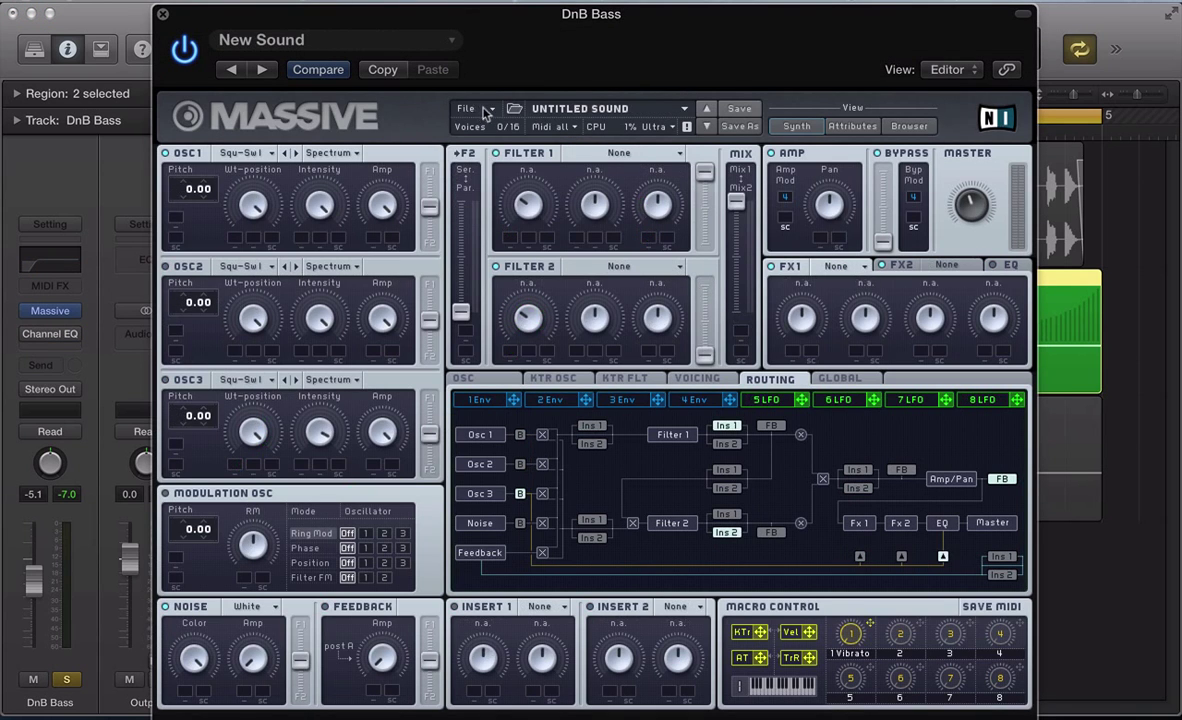
# - Set the cycle range to the first DnB Bass region, from bar 1 to bar 3
pyautogui.press('super+w')
pyautogui.click(1140, 345)
pyautogui.click(628, 336)
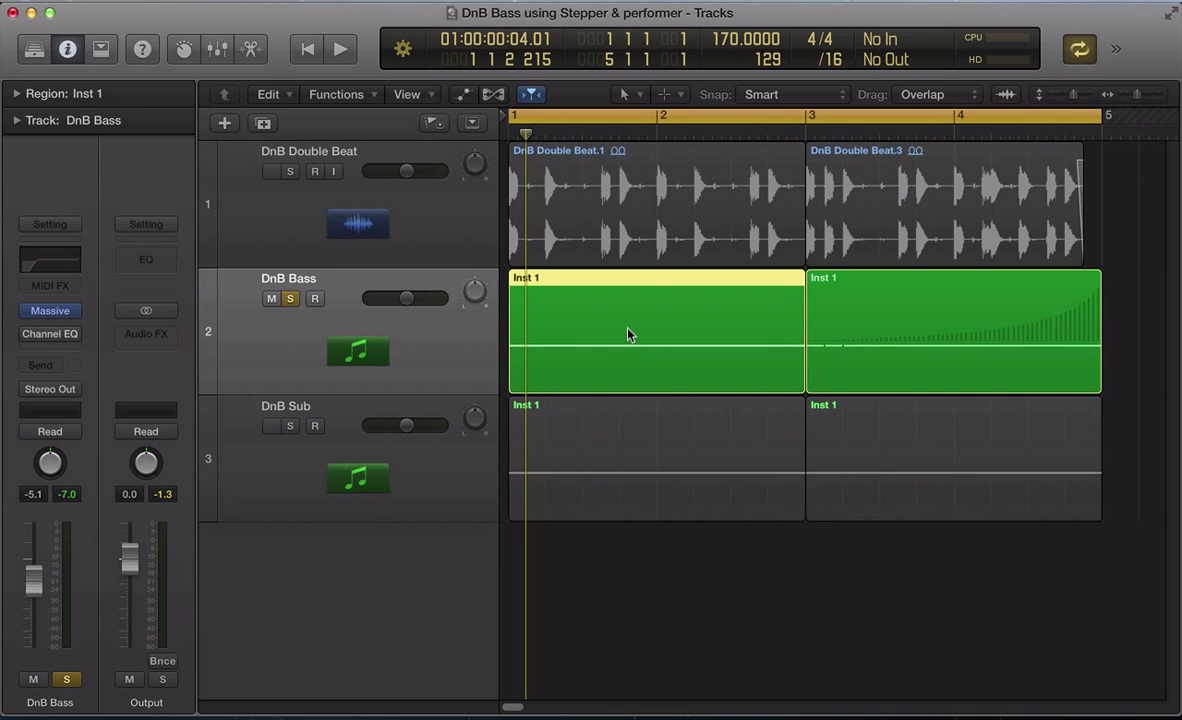
pyautogui.press('super+u')
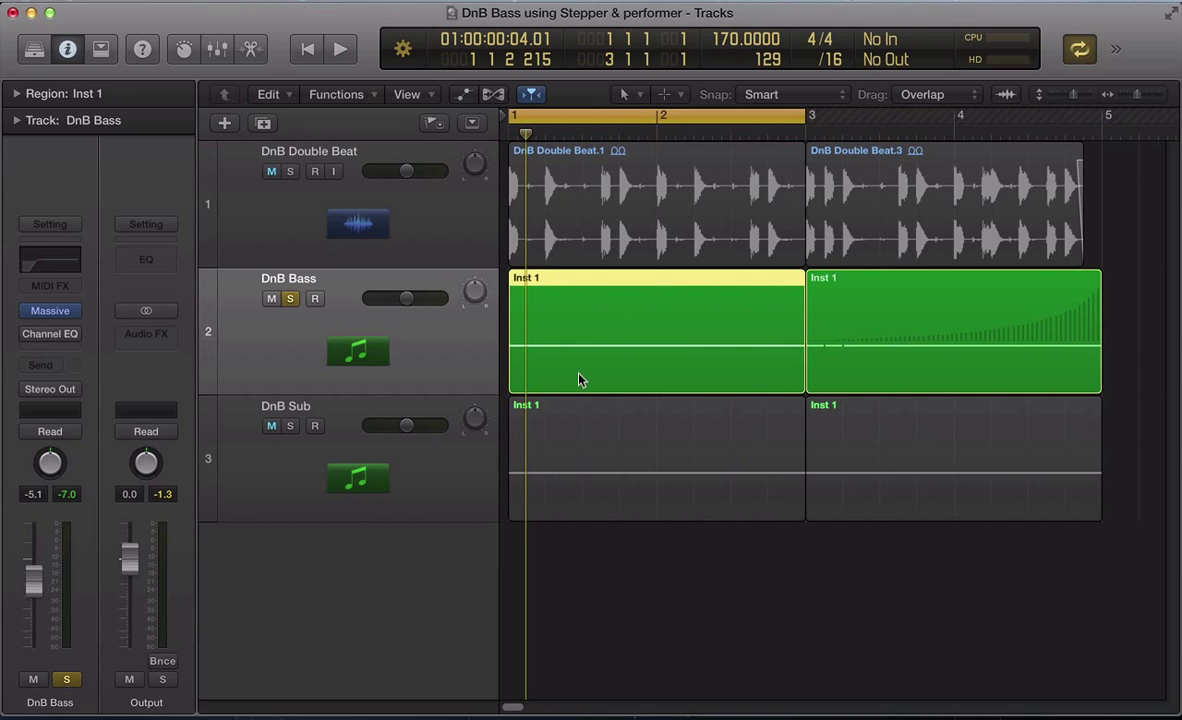
# - Set Massive's oscillator 1 to the Strontium wavetable in Bend -/+ mode, with slightly reduced intensity and pitch -12.00
pyautogui.press('v')
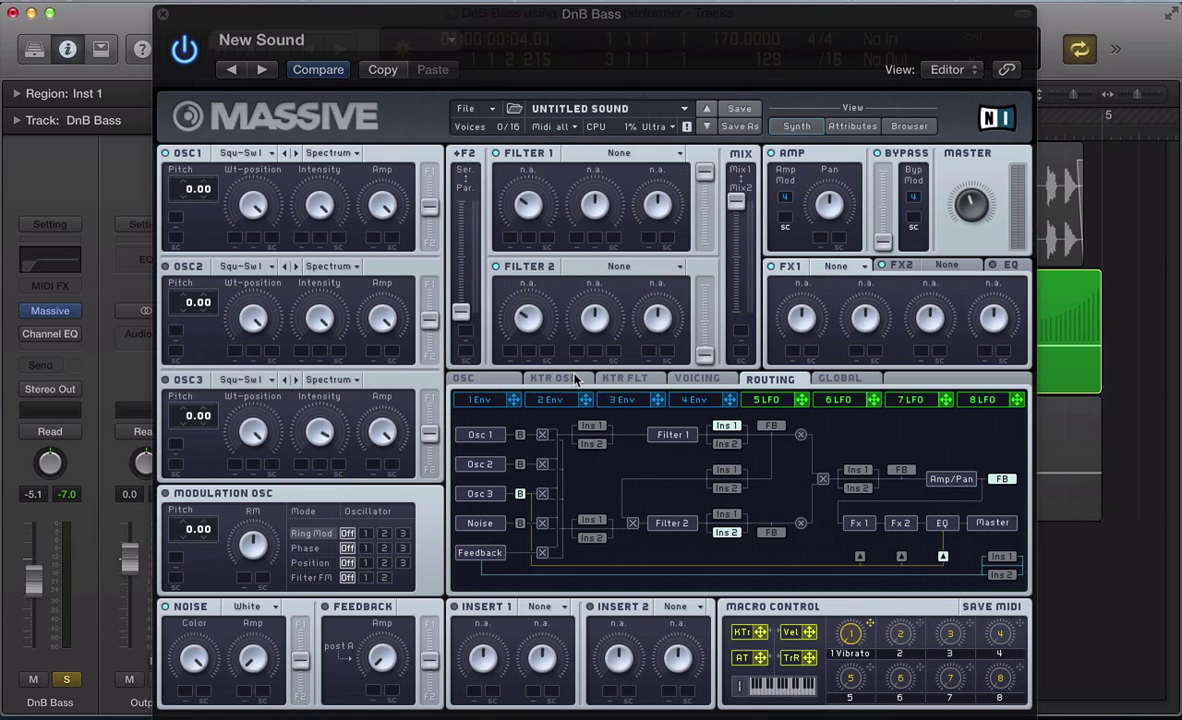
pyautogui.click(246, 157)
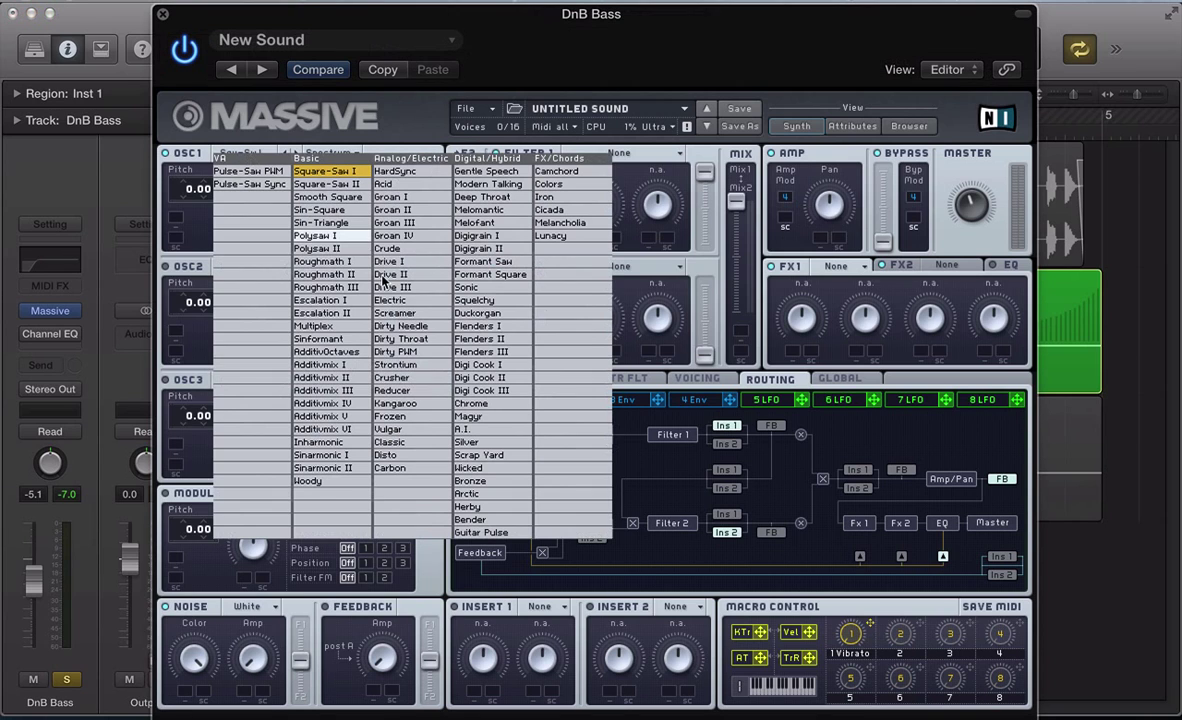
pyautogui.click(398, 369)
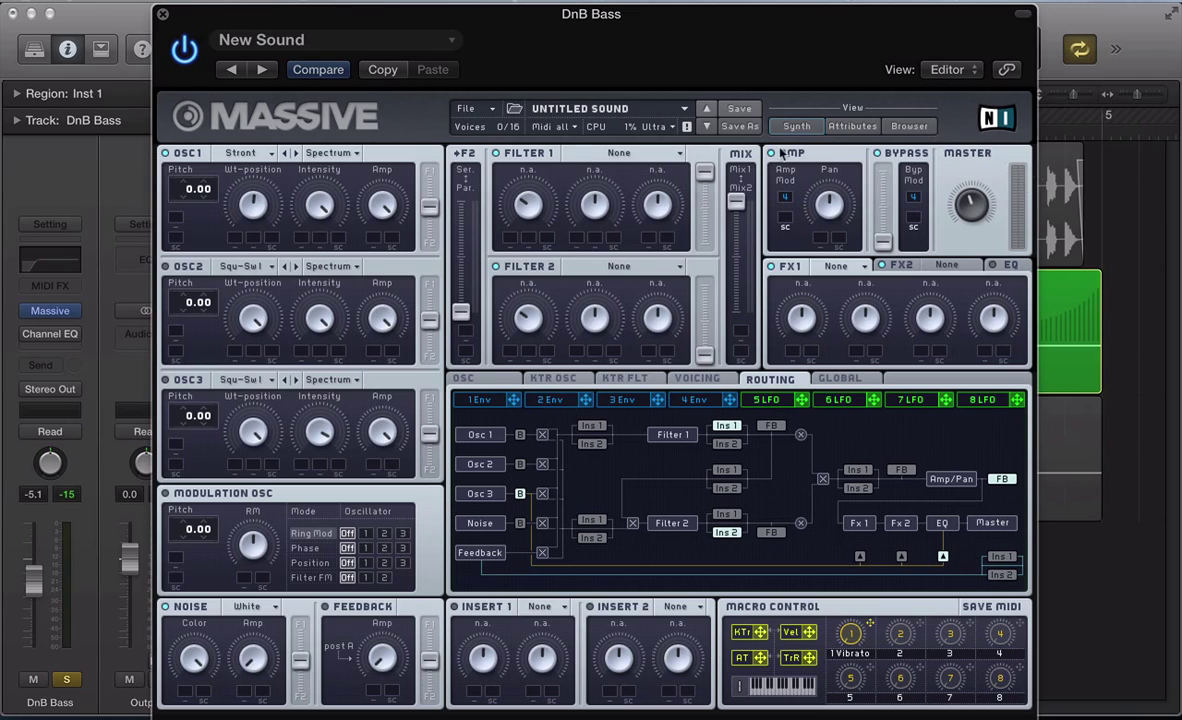
pyautogui.click(330, 153)
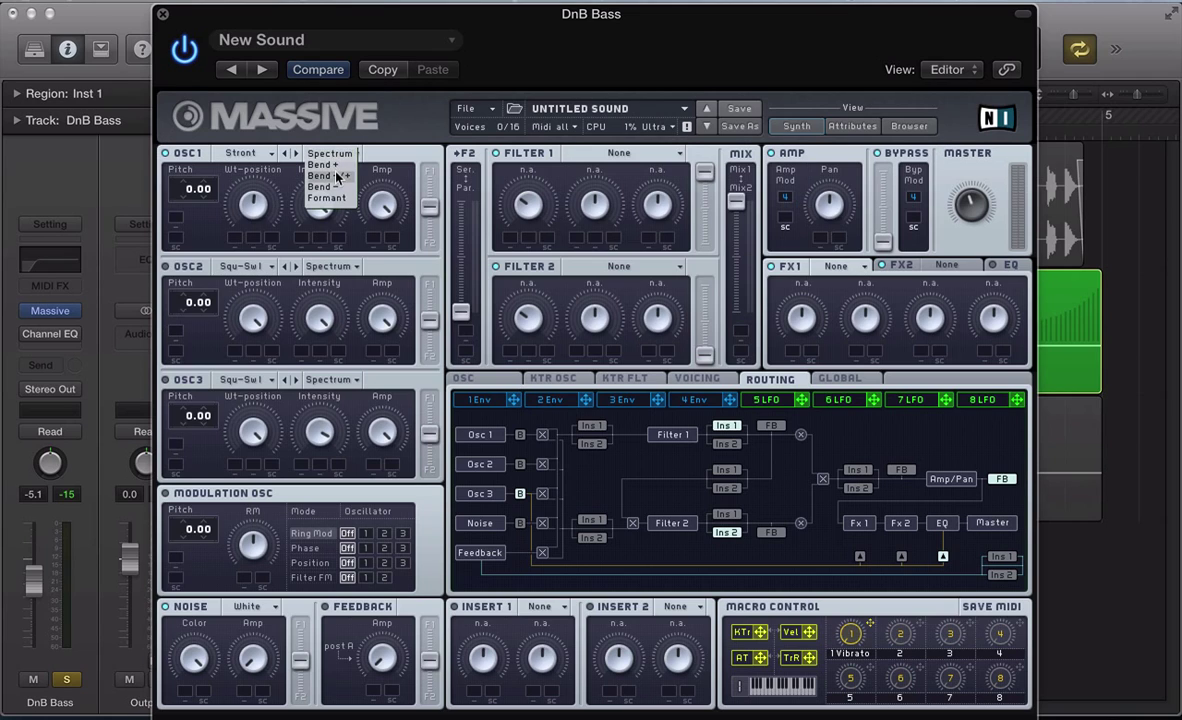
pyautogui.click(333, 181)
pyautogui.moveTo(323, 207); pyautogui.dragTo(310, 245)
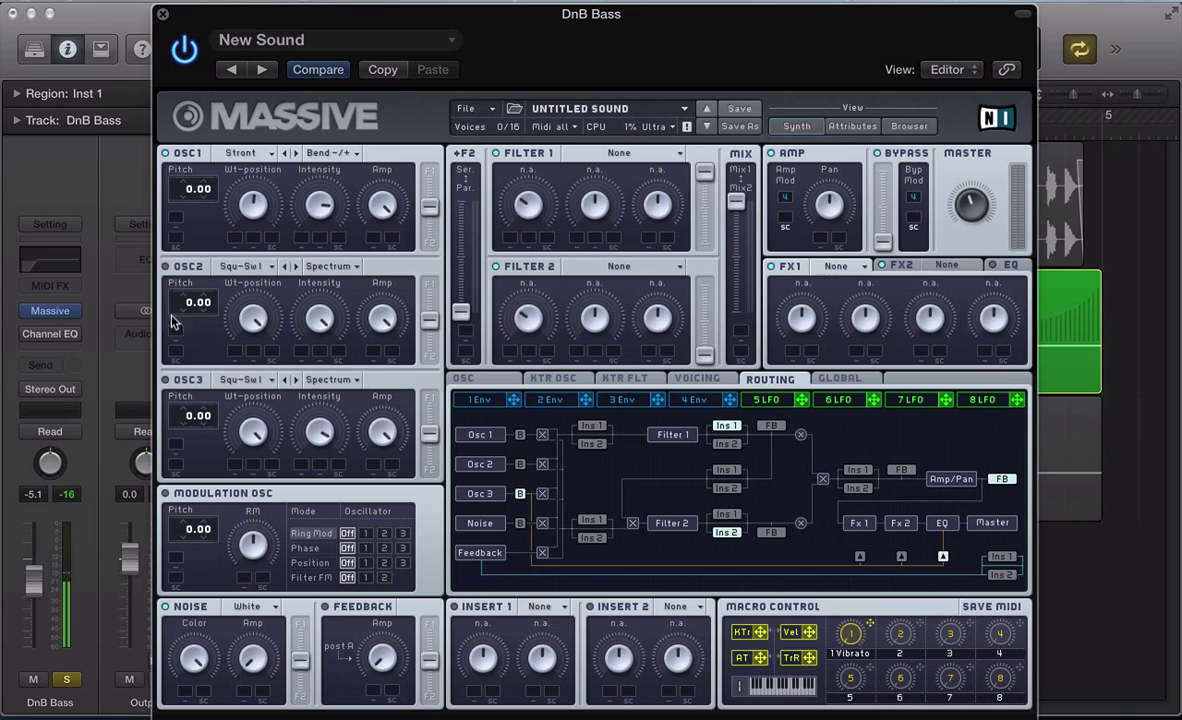
pyautogui.moveTo(193, 196); pyautogui.dragTo(196, 202)
# - Set oscillator 2 to the Strontium wavetable with a pitch of -12.00
pyautogui.click(235, 265)
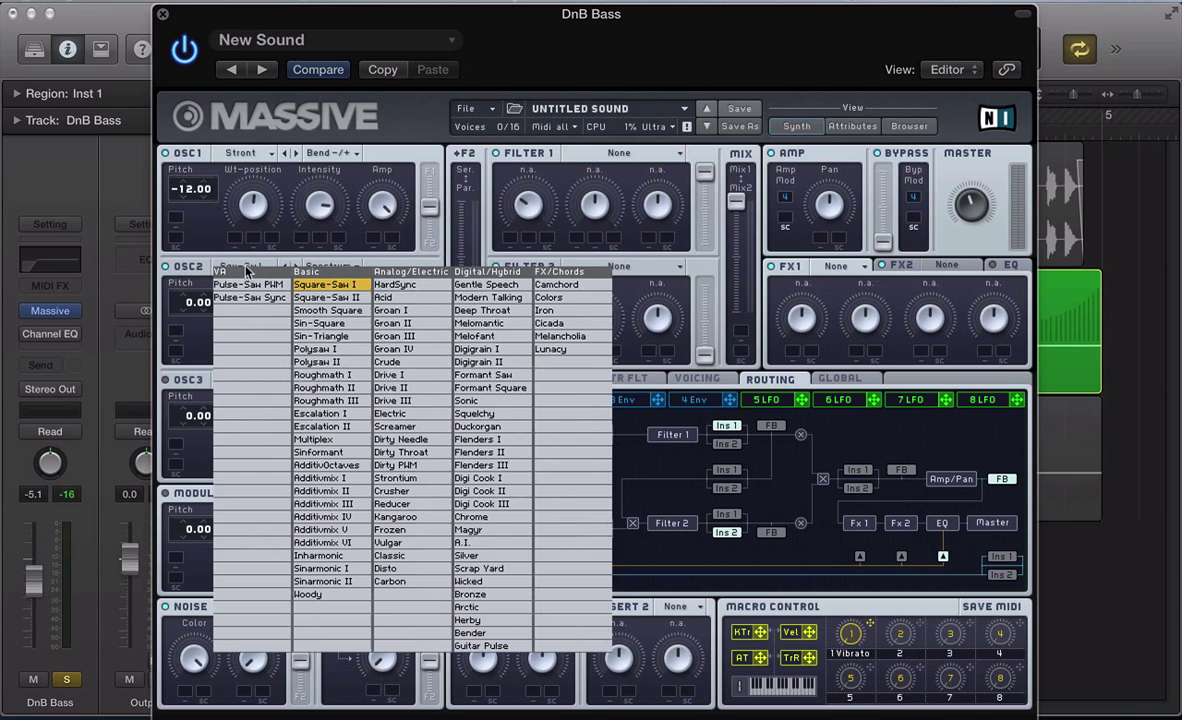
pyautogui.click(392, 479)
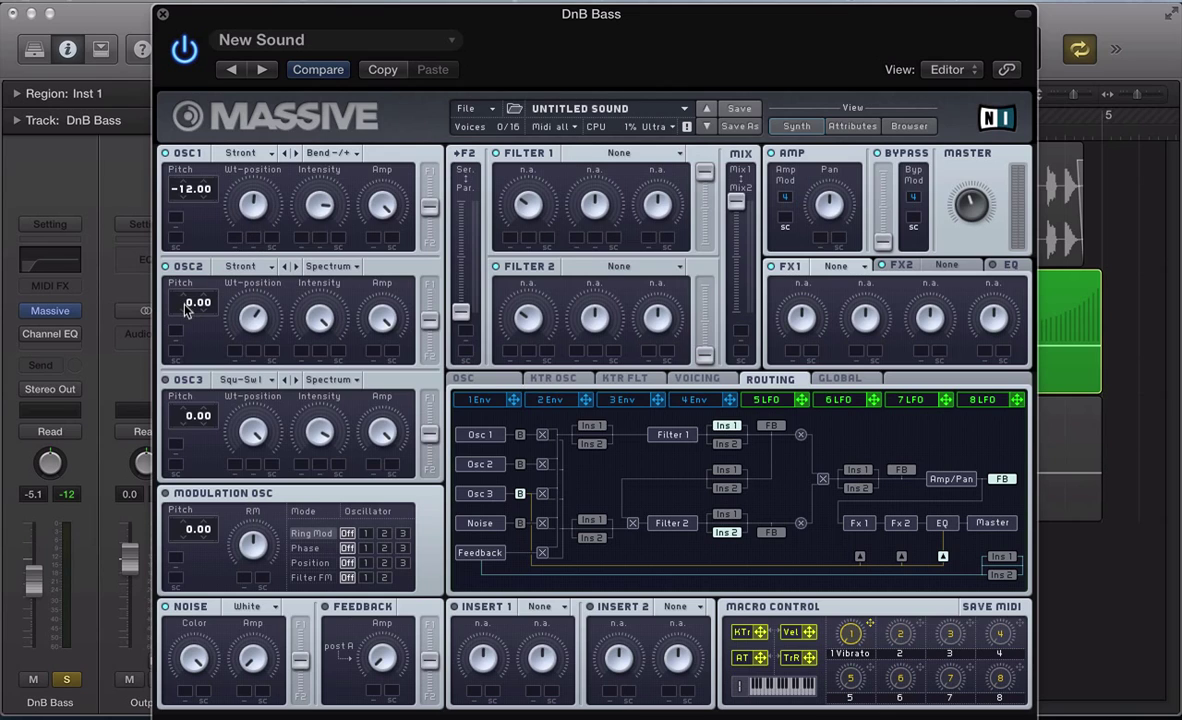
pyautogui.moveTo(186, 310); pyautogui.dragTo(185, 311)
# - Set oscillator 3 to the Duckorgan wavetable in Bend -/+ mode with a pitch of -12.00
pyautogui.click(240, 380)
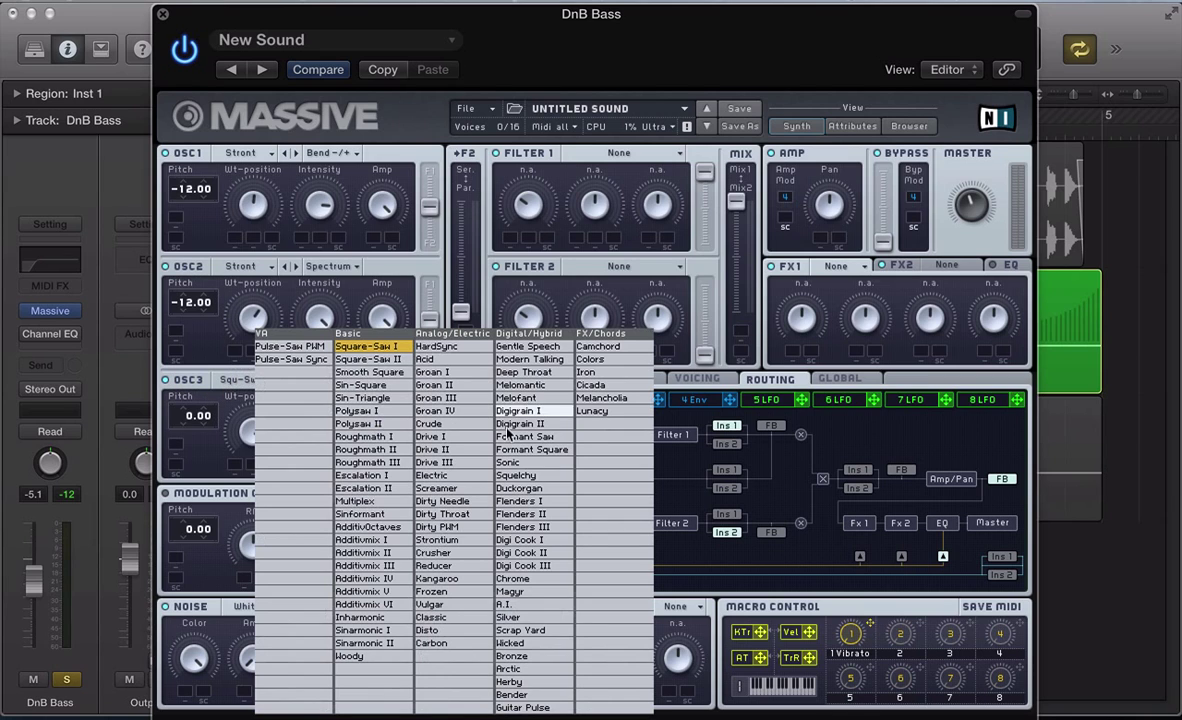
pyautogui.click(522, 488)
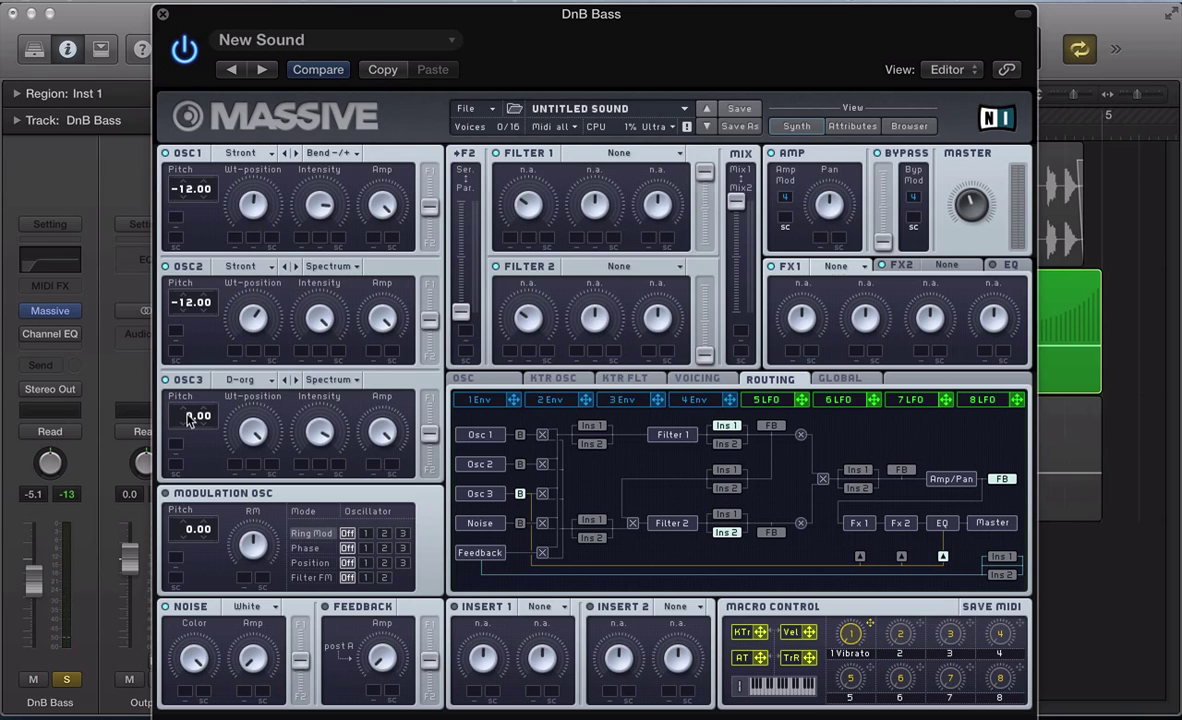
pyautogui.moveTo(190, 420); pyautogui.dragTo(190, 426)
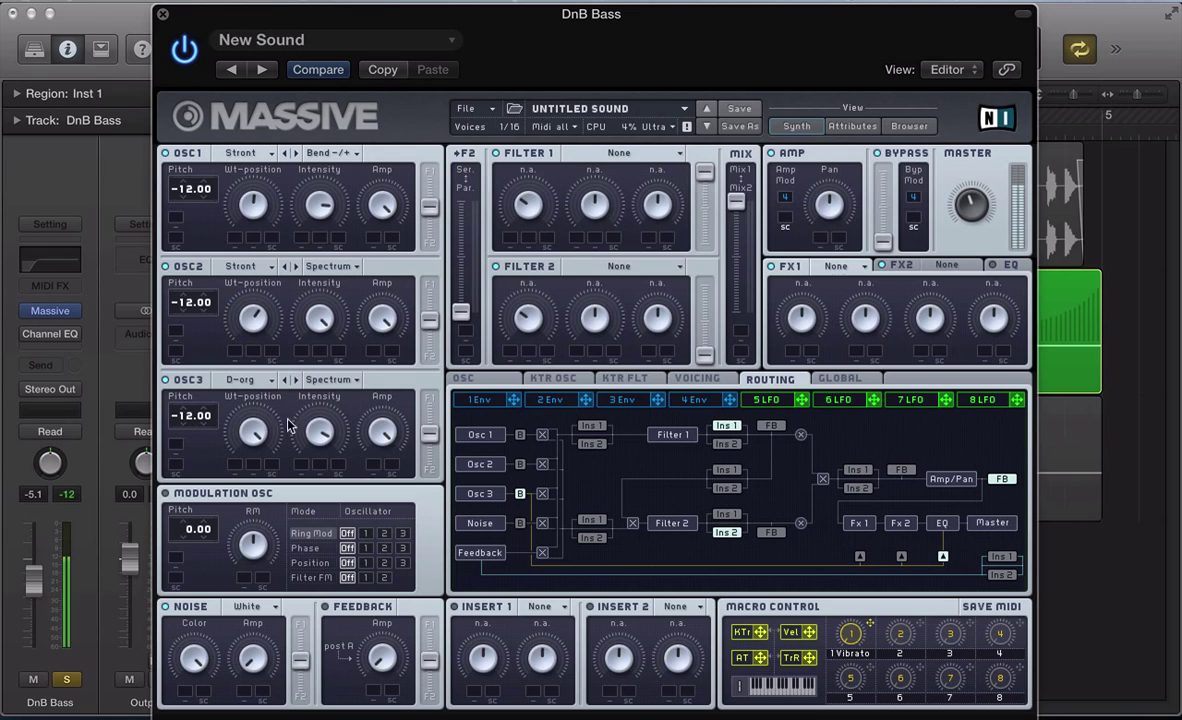
pyautogui.click(328, 380)
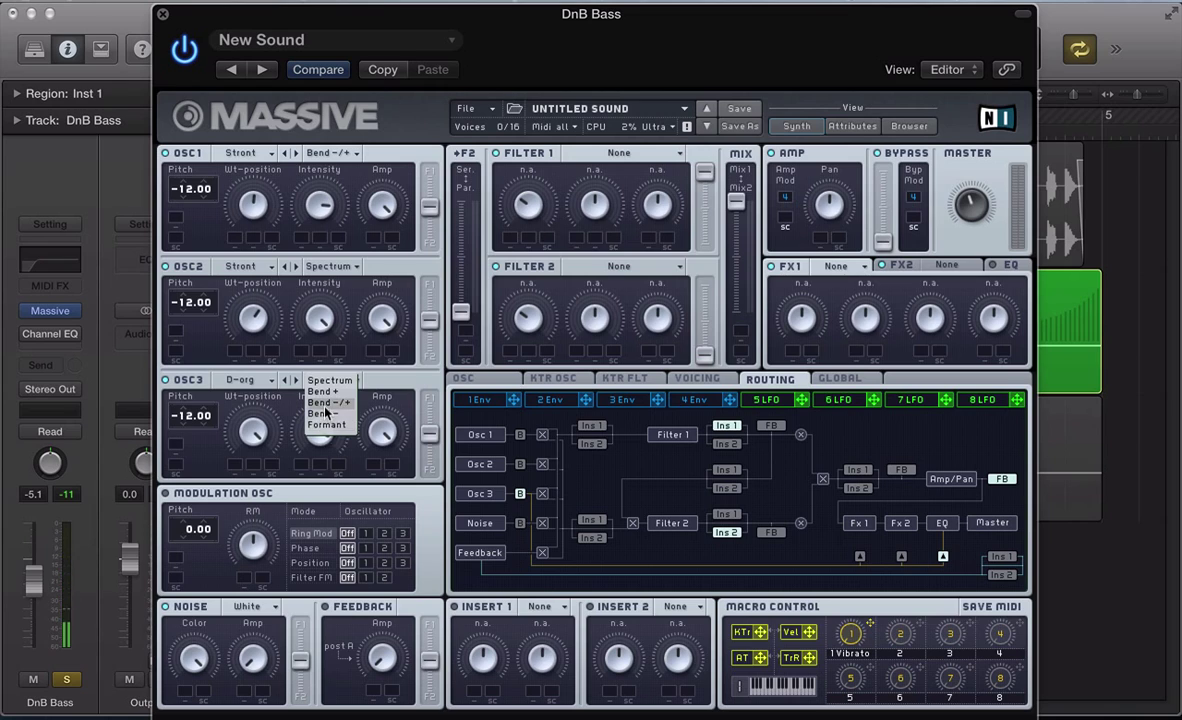
pyautogui.click(320, 420)
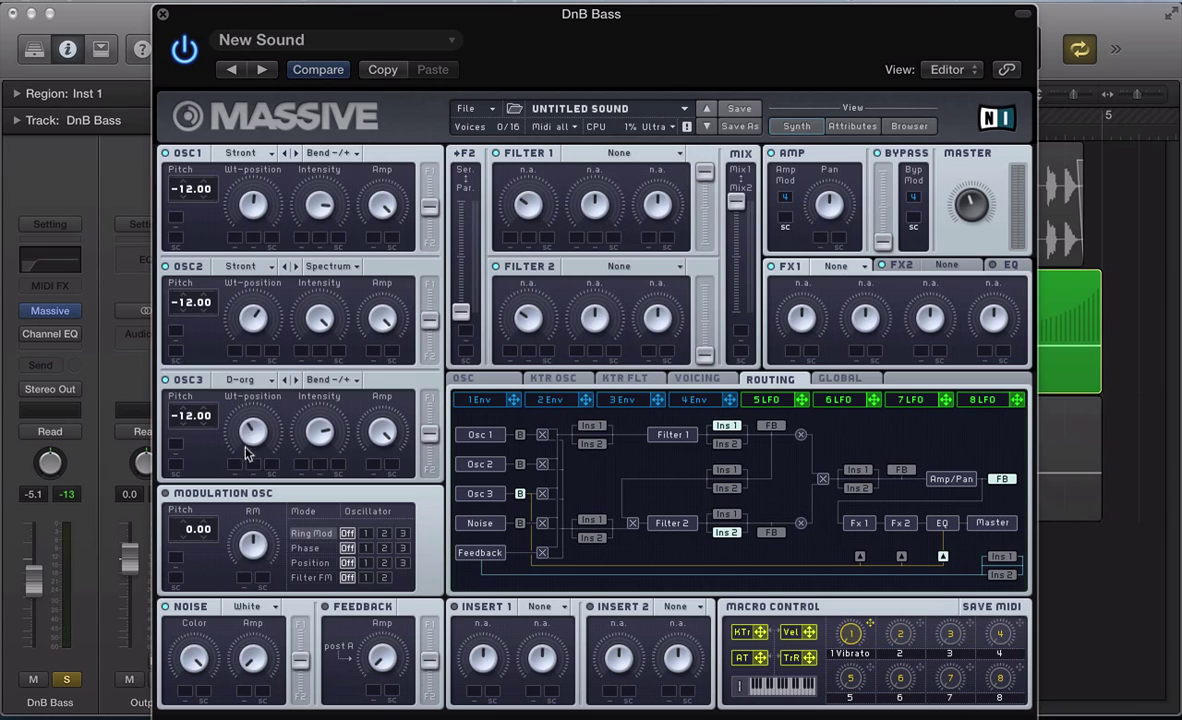
# - Try shifting oscillator 2's start phase in the oscillator phase settings and return it to 0
pyautogui.click(482, 386)
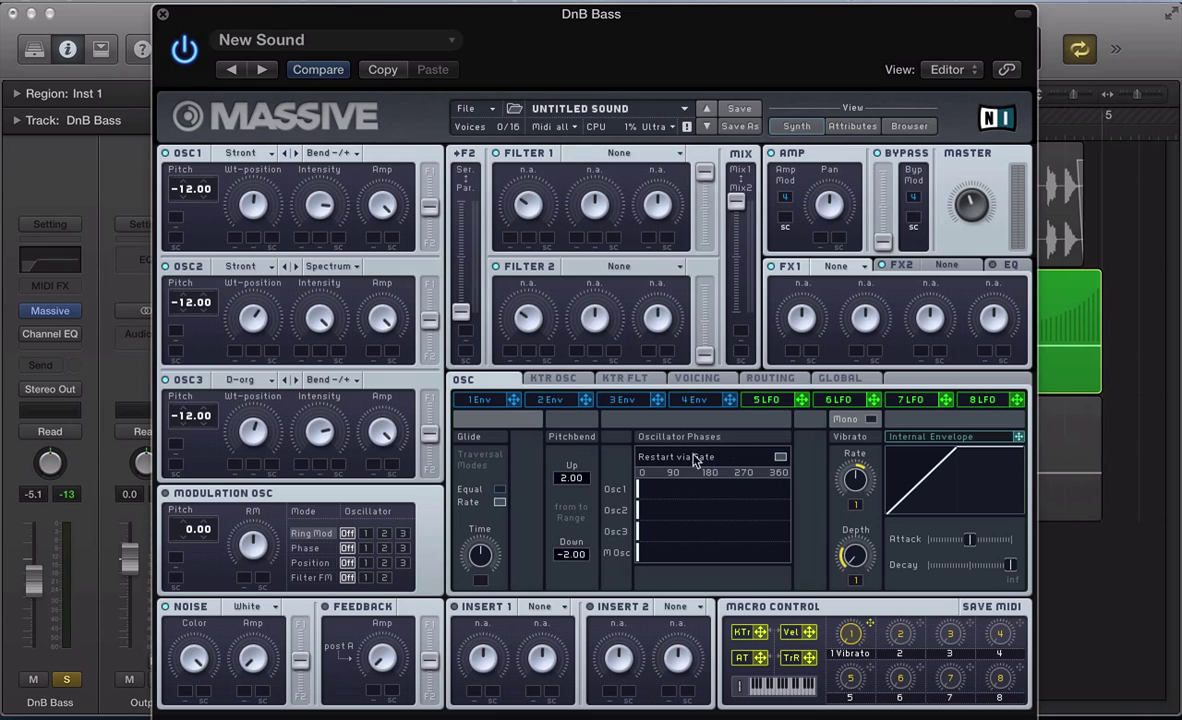
pyautogui.moveTo(652, 520); pyautogui.dragTo(704, 519)
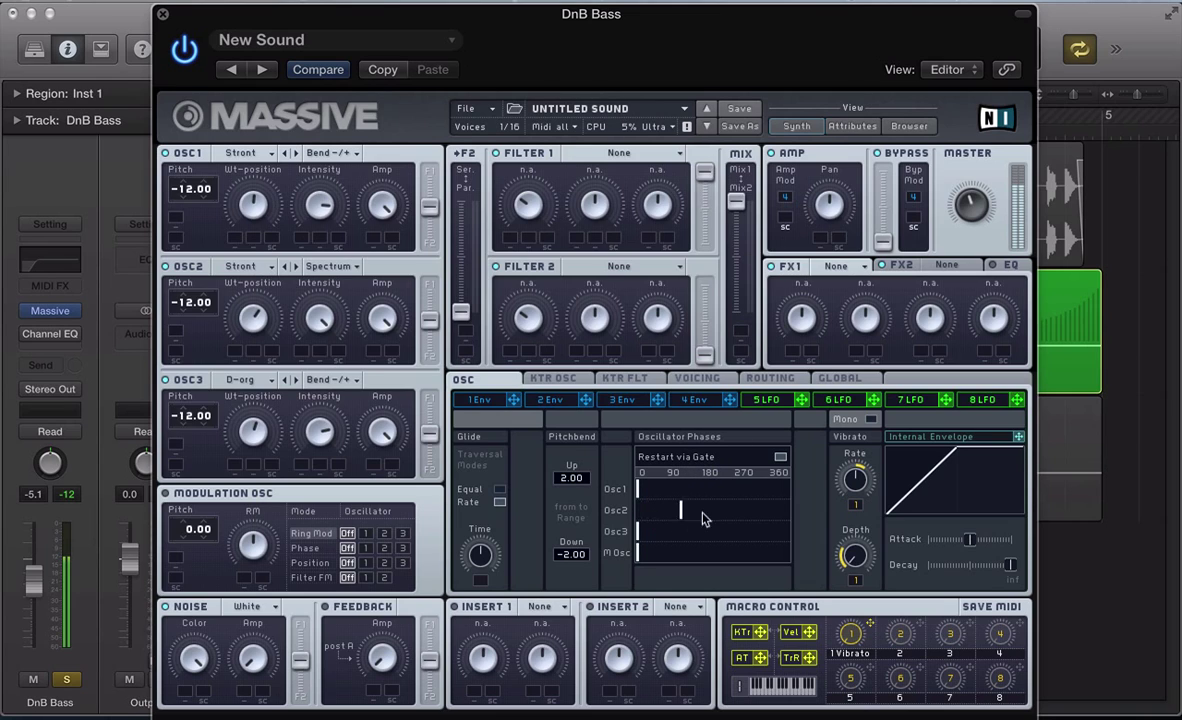
pyautogui.moveTo(781, 521)
pyautogui.mouseDown()
pyautogui.moveTo(650, 512)
pyautogui.moveTo(776, 505)
pyautogui.moveTo(638, 495)
pyautogui.moveTo(691, 538)
pyautogui.moveTo(731, 535)
pyautogui.moveTo(621, 545)
pyautogui.mouseUp()
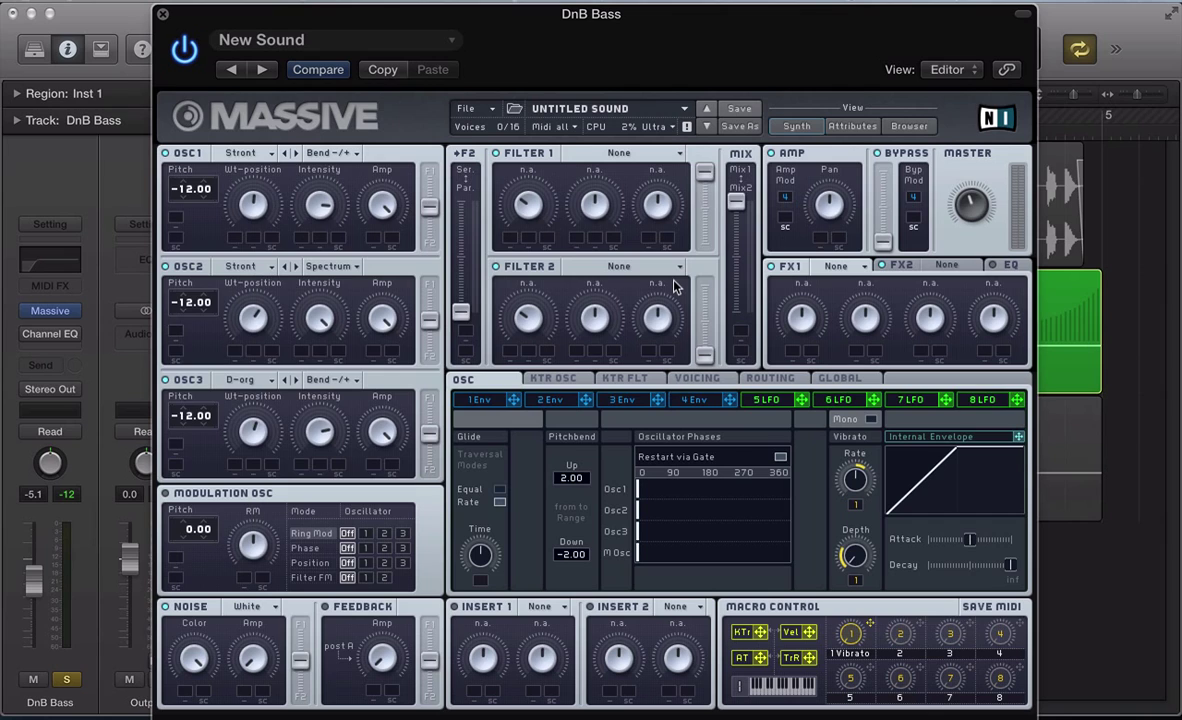
# - Shorten the attack of envelope 4 to its minimum
pyautogui.click(766, 400)
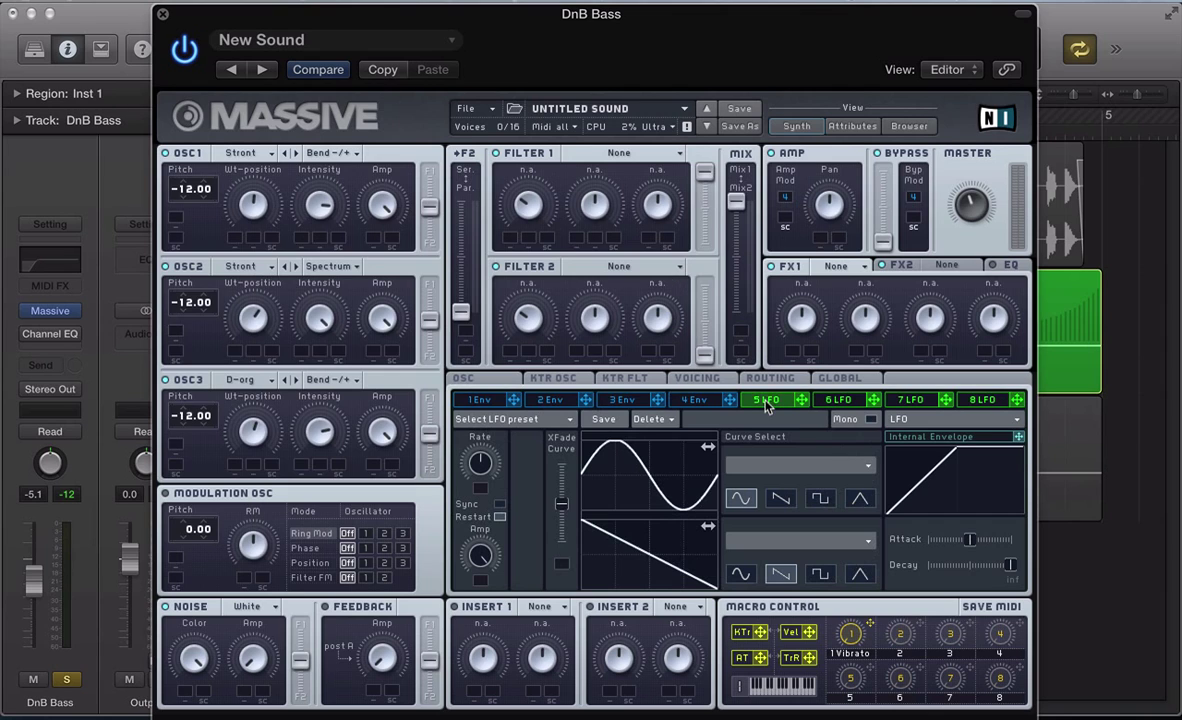
pyautogui.click(692, 400)
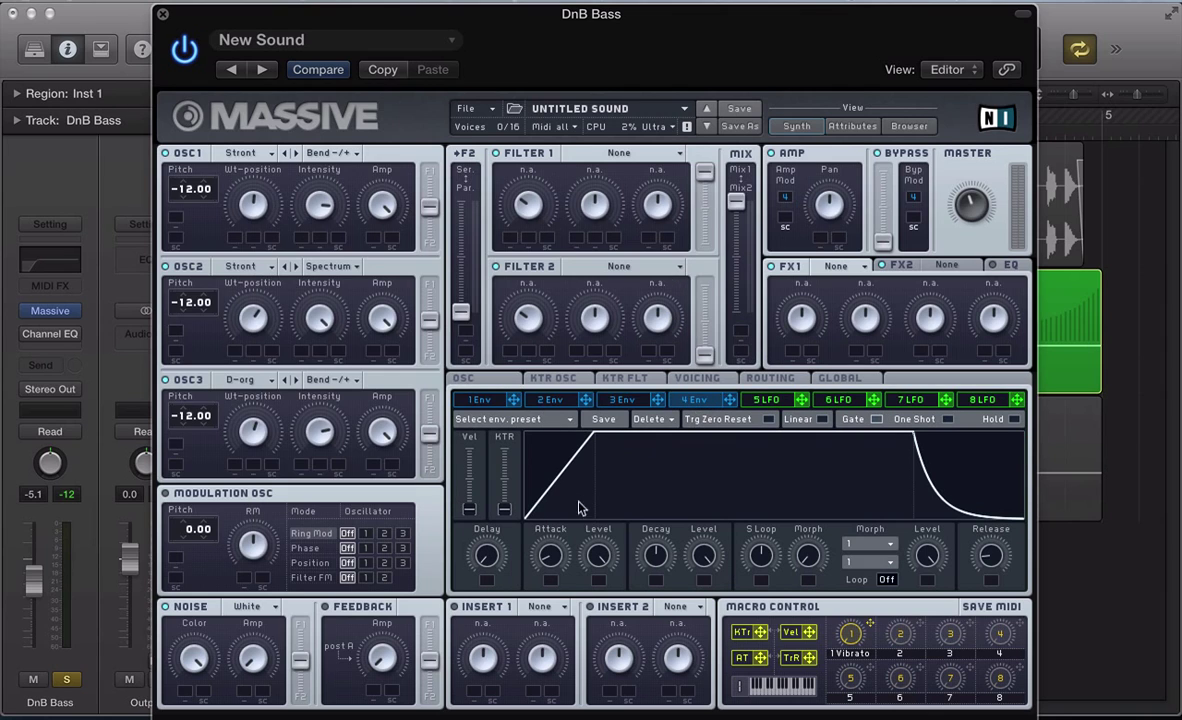
pyautogui.moveTo(557, 550); pyautogui.dragTo(557, 590)
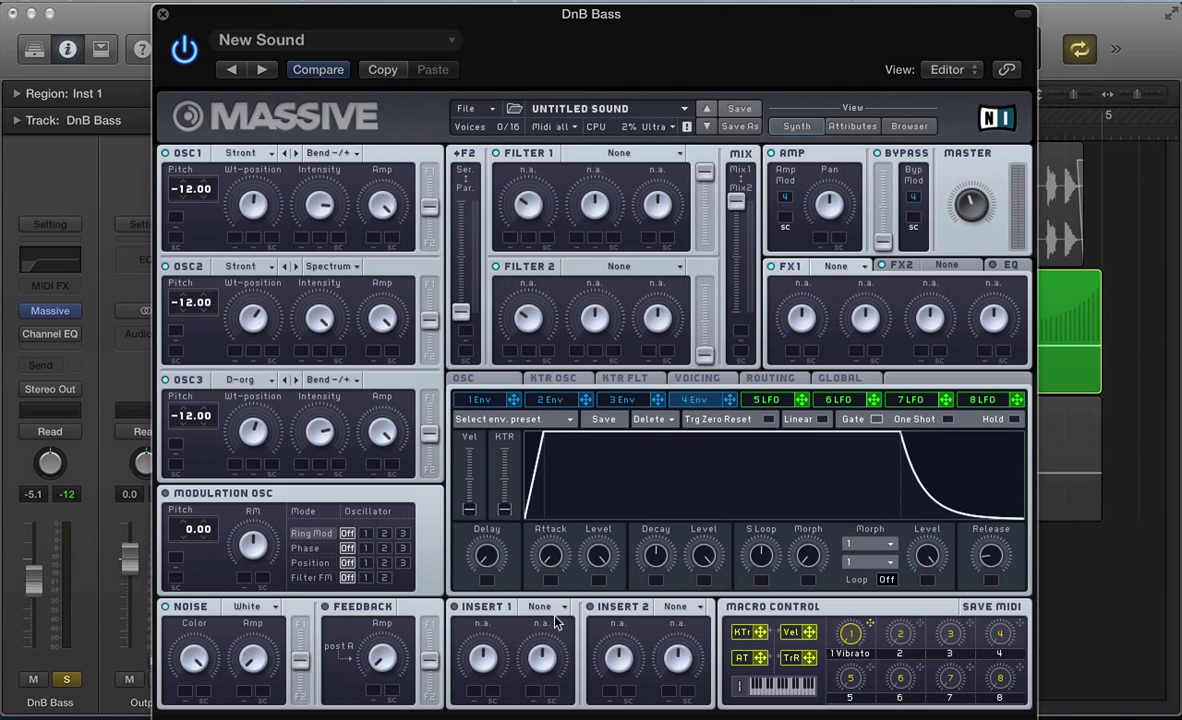
# - Change modulator 5 to a Stepper, assign it to oscillator 3's Wt-position, and sync it at a 1/16 ratio
pyautogui.click(766, 400)
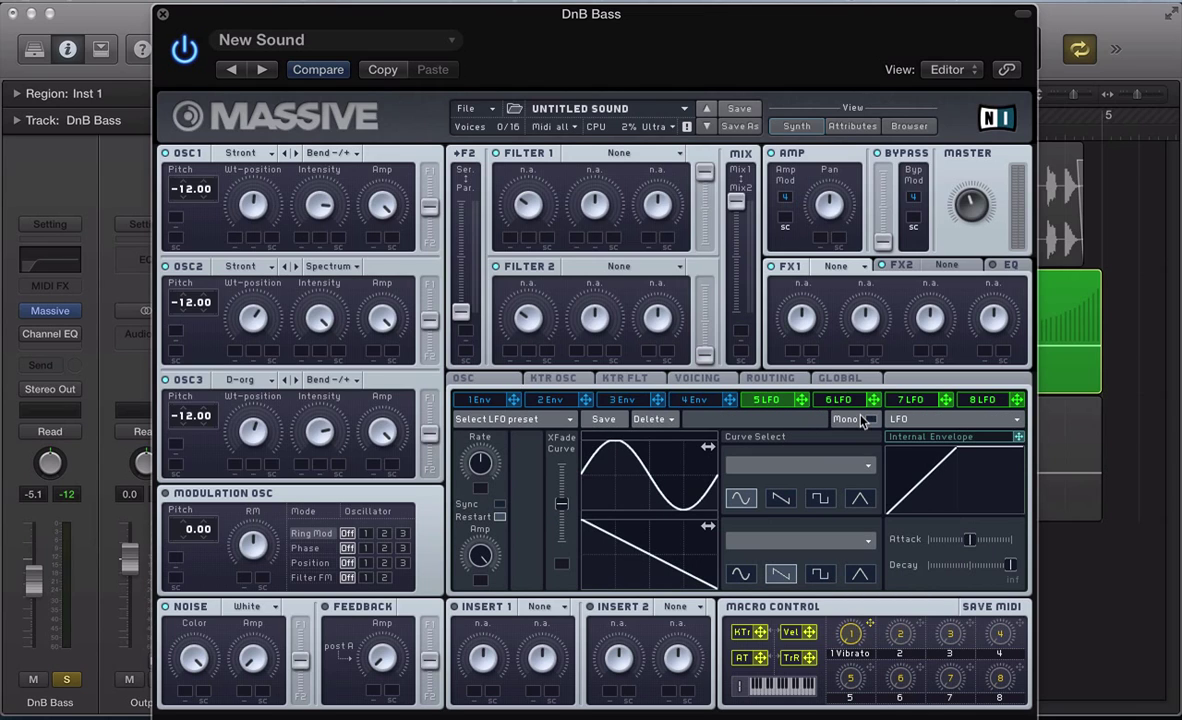
pyautogui.click(897, 419)
pyautogui.click(903, 432)
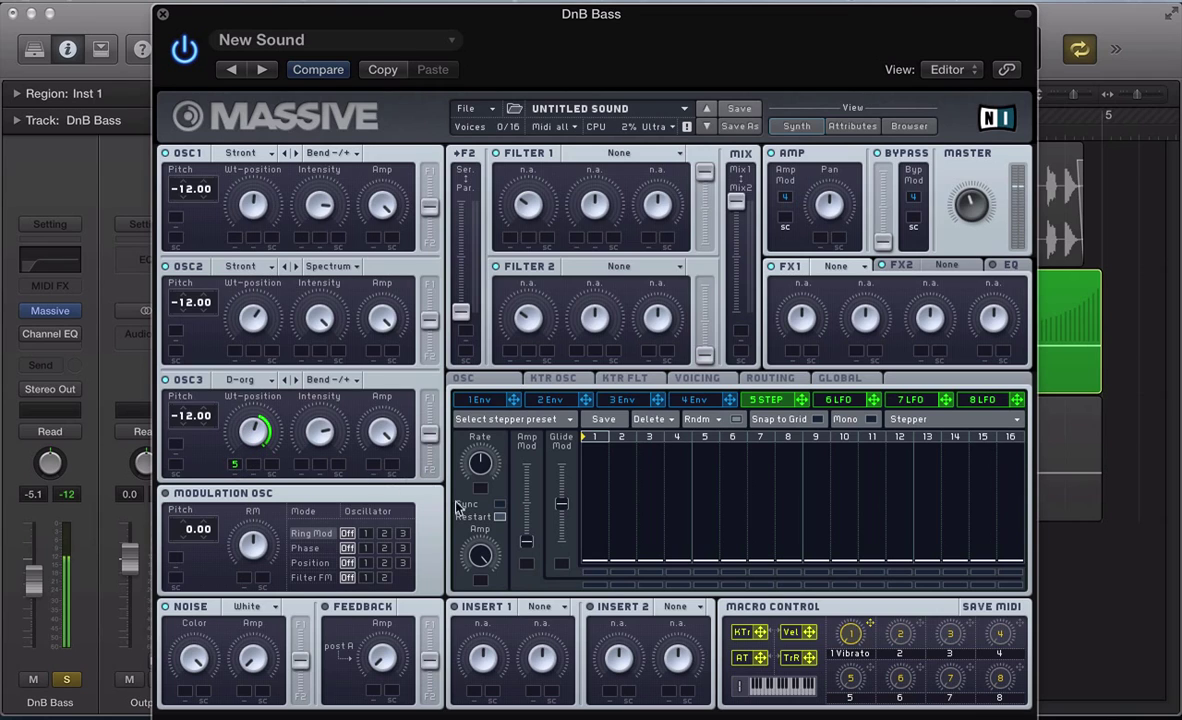
pyautogui.click(499, 503)
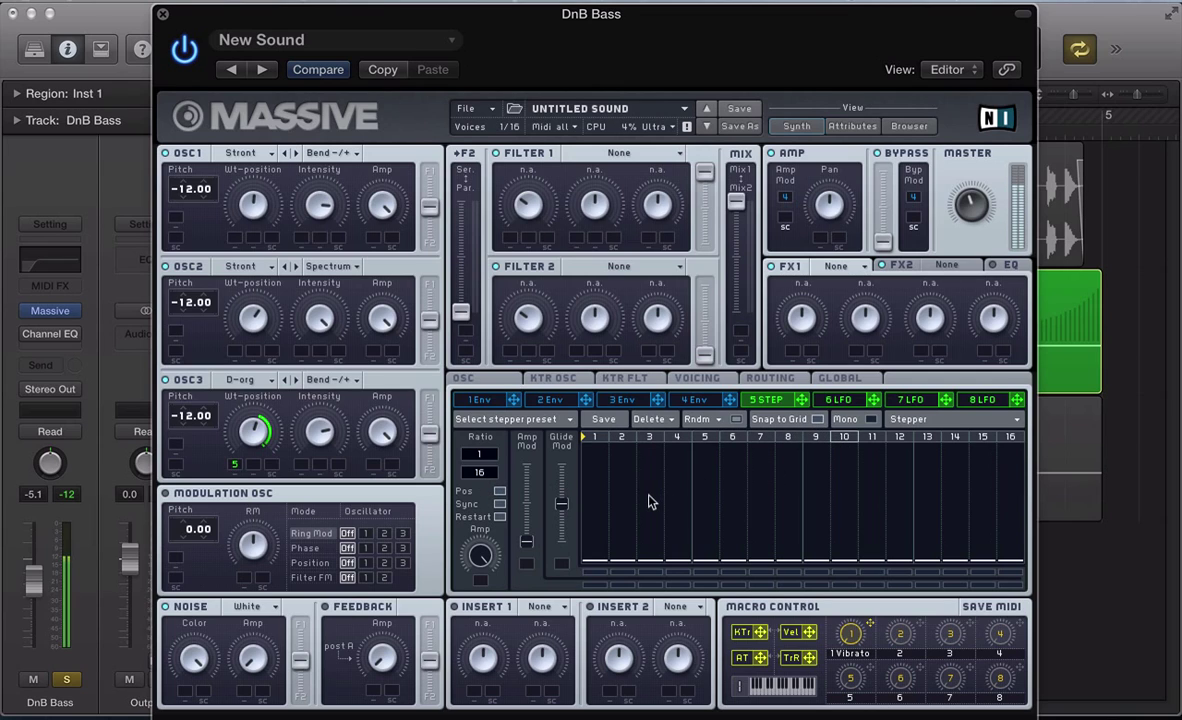
# - Raise steps 2, 4, 7, 8, 11, 13 and 15 of stepper 5 to varied heights, with 7 and 8 at maximum
pyautogui.click(621, 483)
pyautogui.click(679, 485)
pyautogui.moveTo(758, 483); pyautogui.dragTo(788, 444)
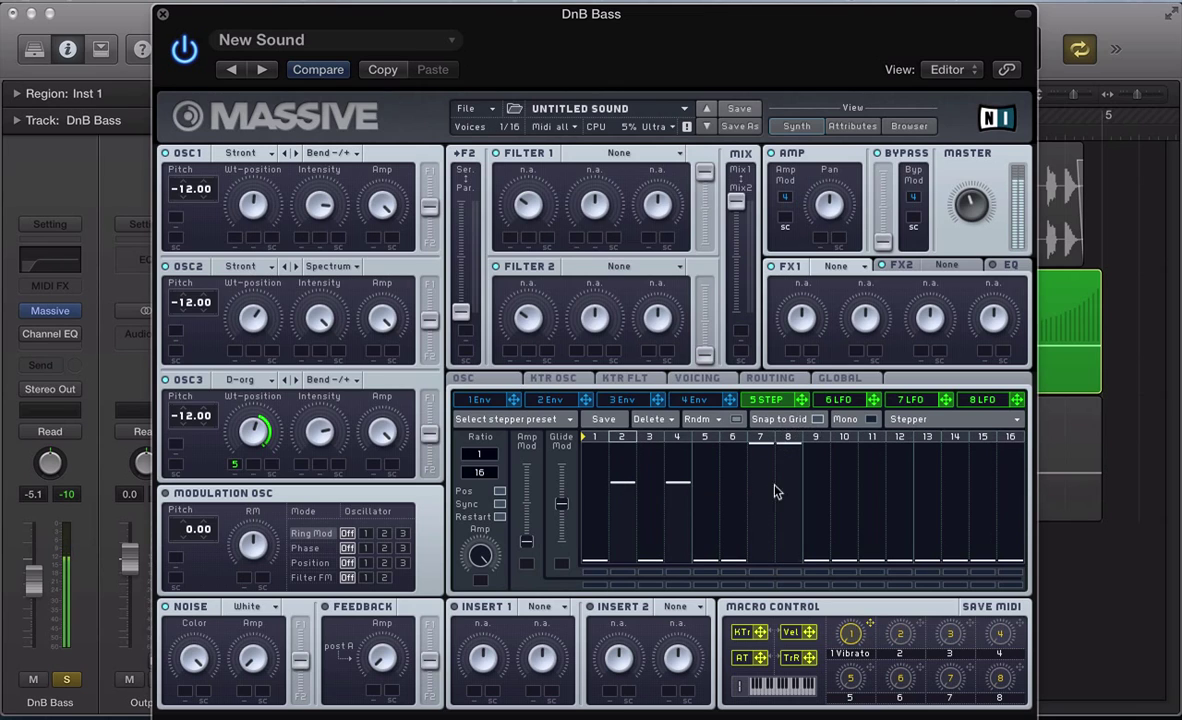
pyautogui.click(870, 492)
pyautogui.click(926, 473)
pyautogui.click(983, 463)
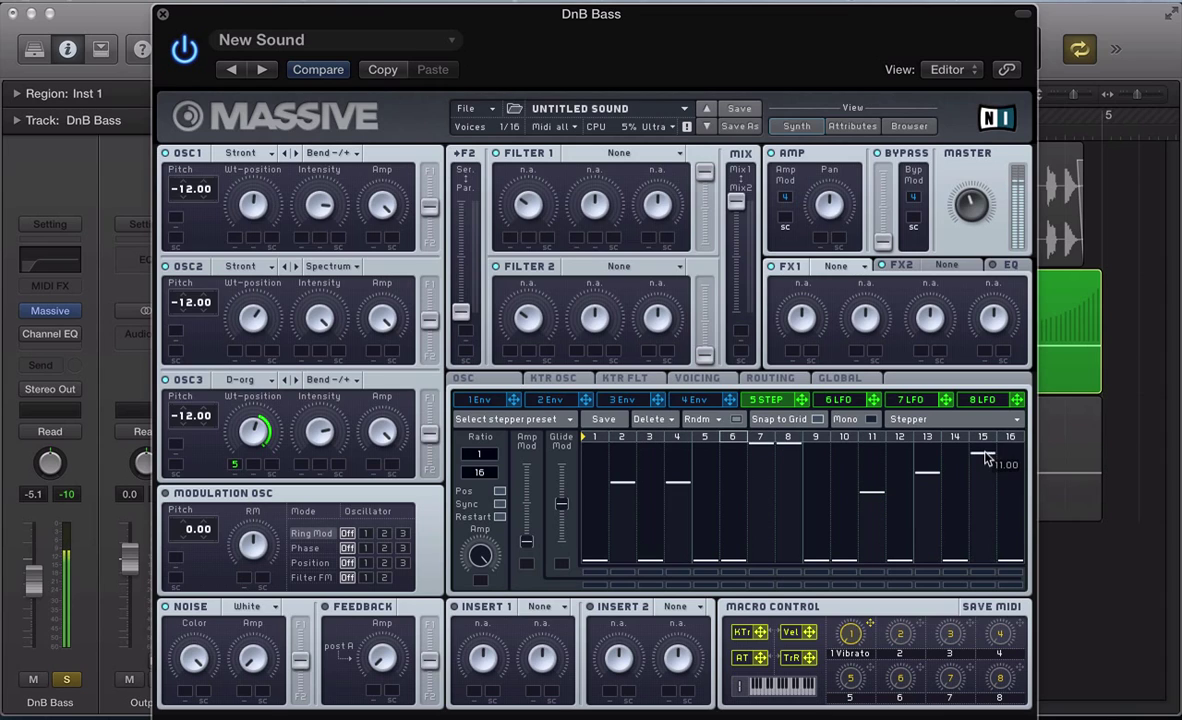
pyautogui.click(929, 485)
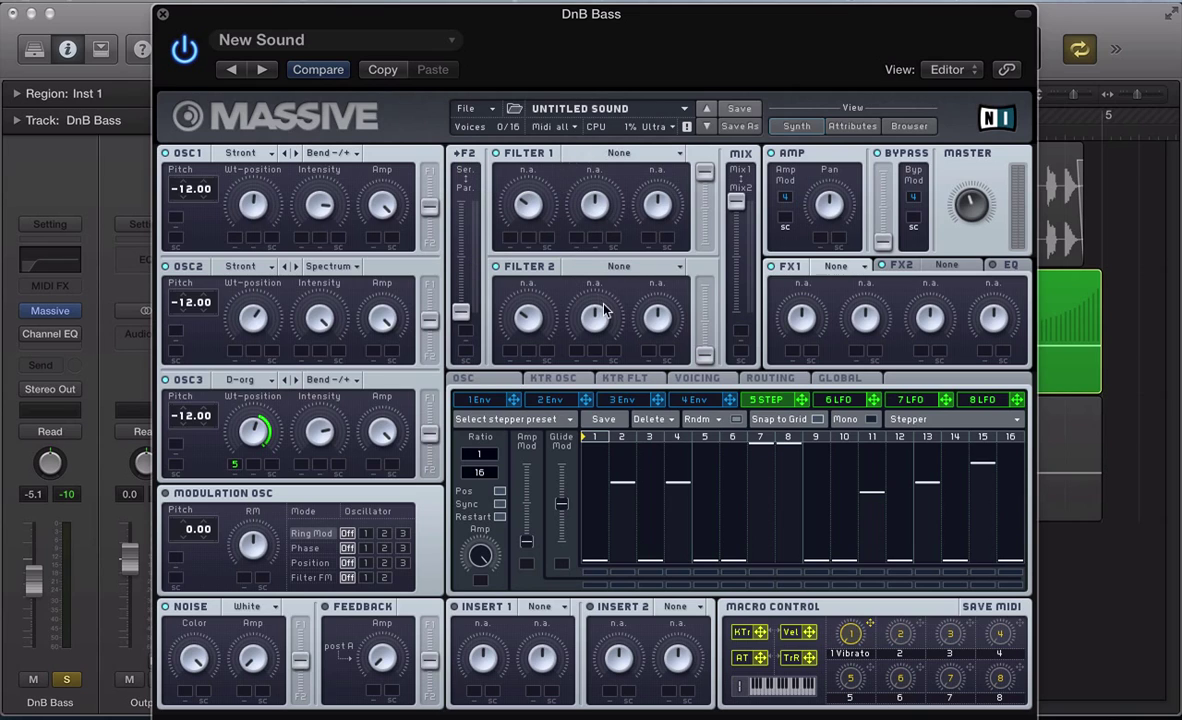
# - Set filter 1 to the Scream type and lower its Scream and Resonance amounts
pyautogui.click(608, 156)
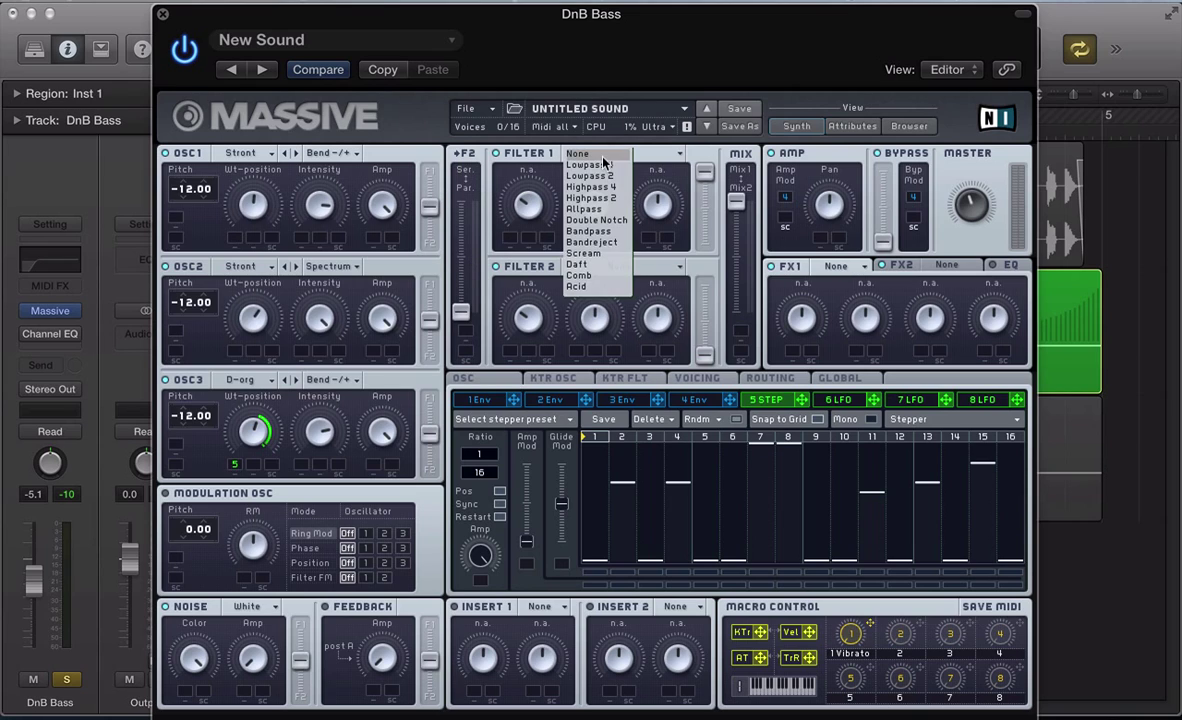
pyautogui.click(603, 258)
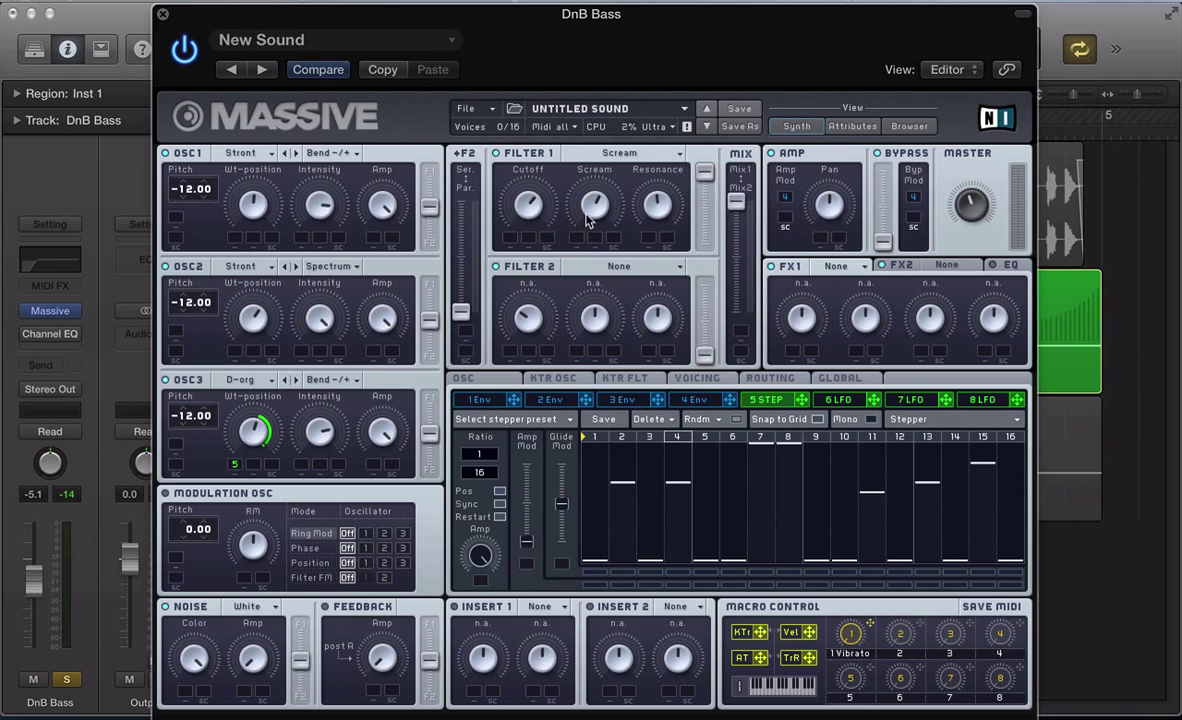
pyautogui.moveTo(593, 205); pyautogui.dragTo(585, 273)
# - Assign LFO 6 to filter 1's Cutoff and sync it at a 3/16 ratio
pyautogui.click(838, 401)
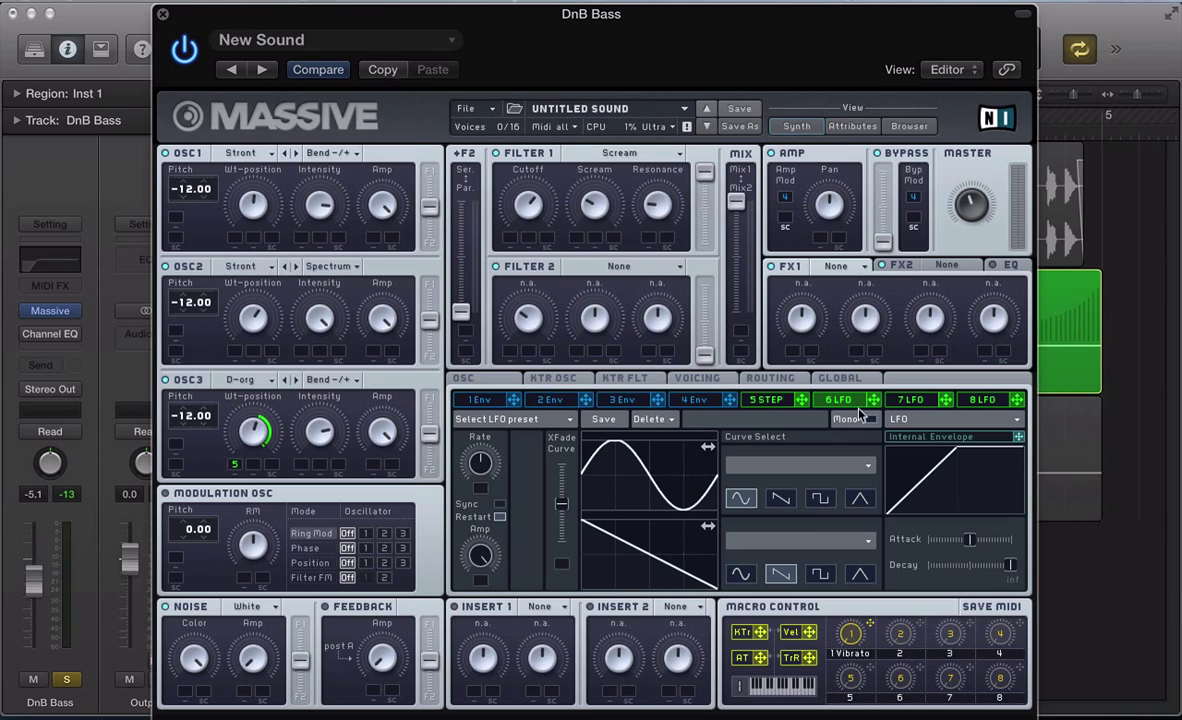
pyautogui.moveTo(878, 401); pyautogui.dragTo(509, 238)
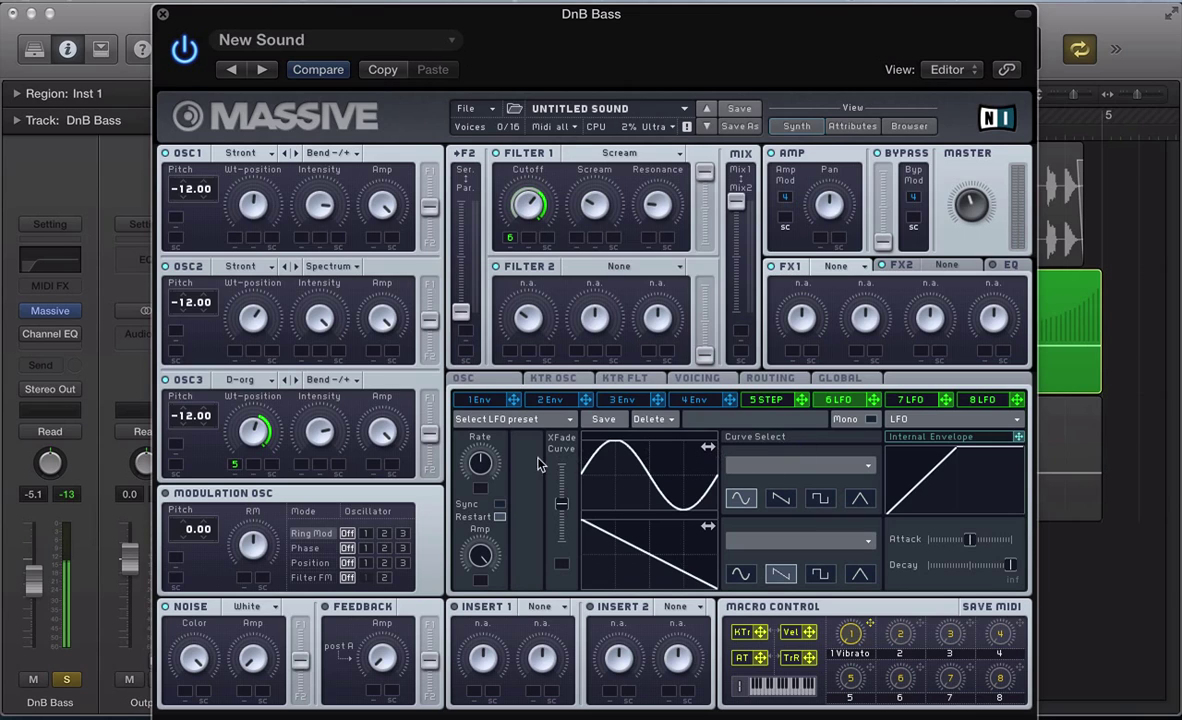
pyautogui.click(499, 505)
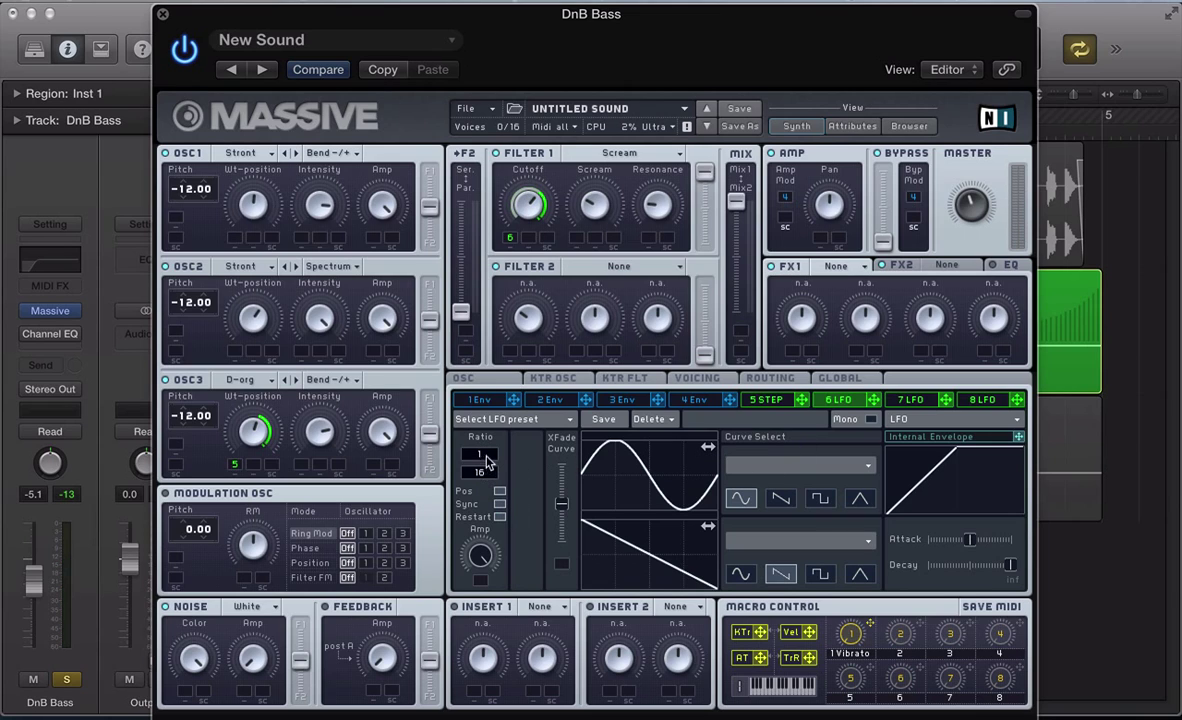
pyautogui.moveTo(489, 456); pyautogui.dragTo(507, 473)
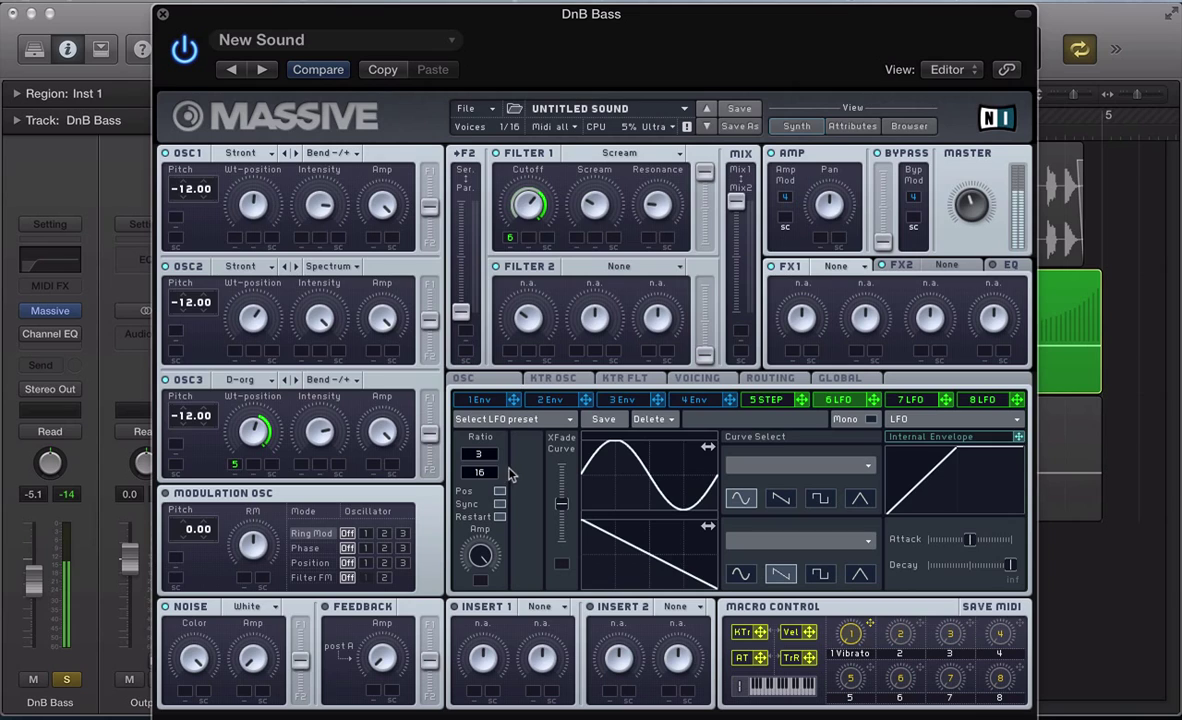
# - Set LFO 6's second curve to Bending 9, comparing crossfade positions and leaving the crossfade slightly above the middle
pyautogui.moveTo(562, 515)
pyautogui.mouseDown()
pyautogui.moveTo(563, 437)
pyautogui.moveTo(564, 482)
pyautogui.moveTo(521, 460)
pyautogui.moveTo(521, 477)
pyautogui.moveTo(565, 490)
pyautogui.mouseUp()
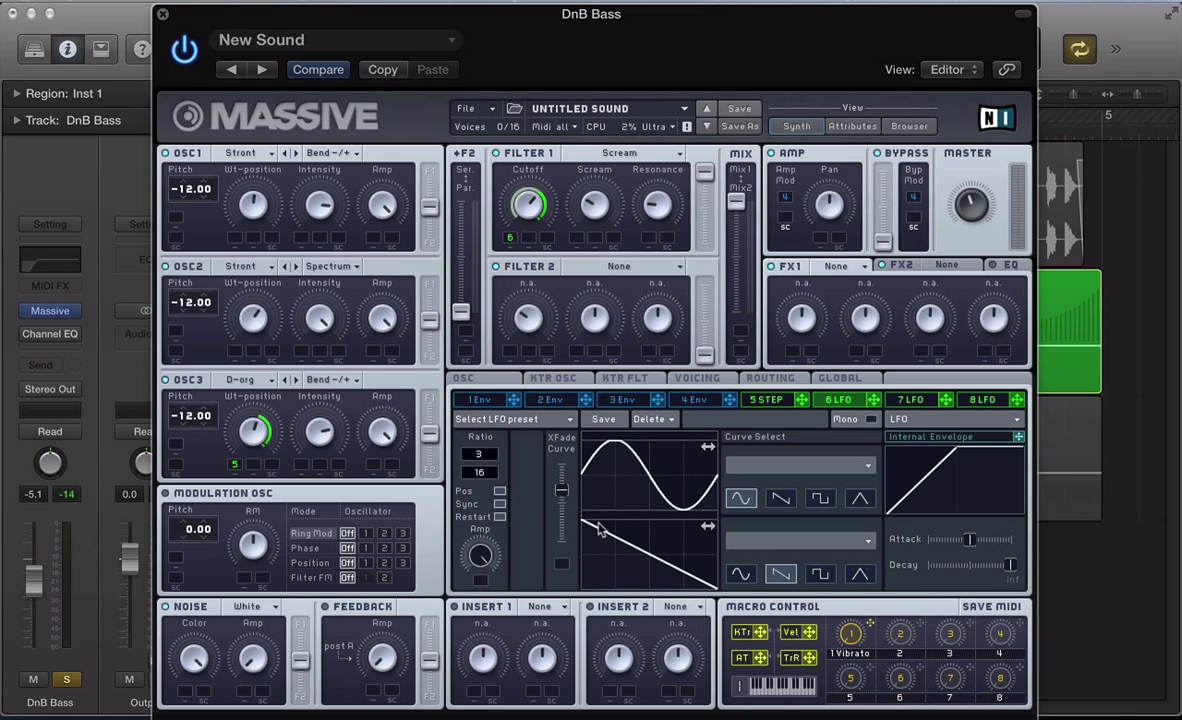
pyautogui.click(787, 543)
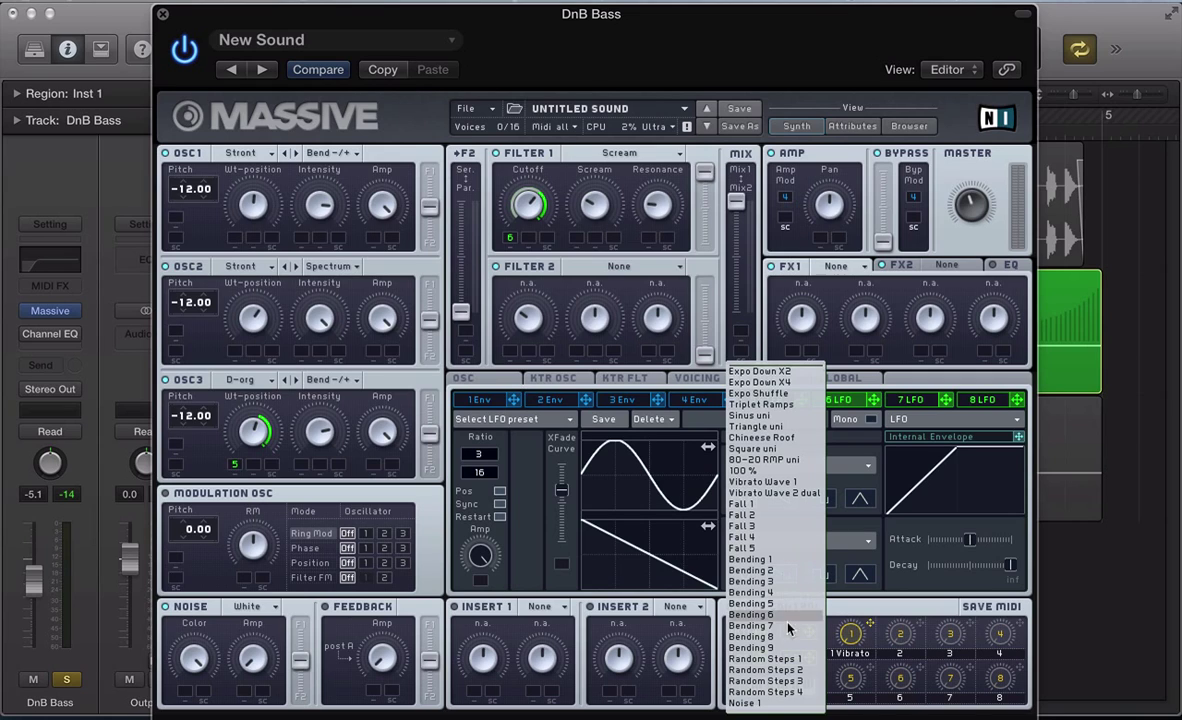
pyautogui.click(790, 647)
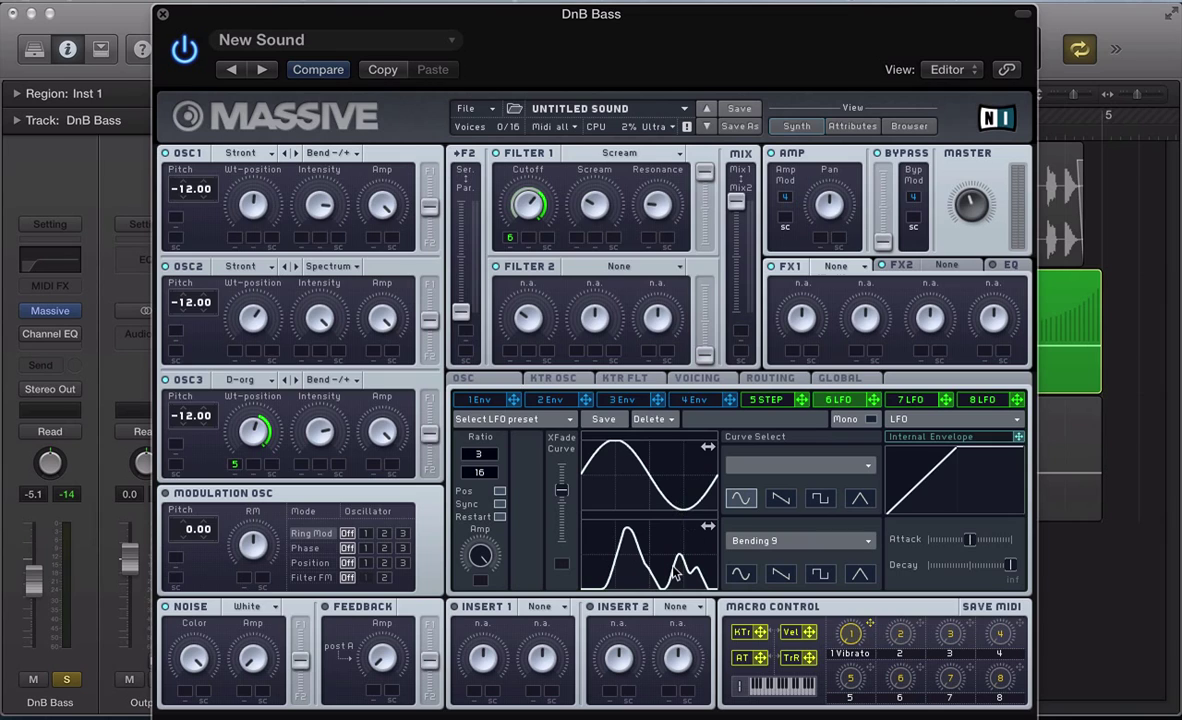
pyautogui.moveTo(556, 496); pyautogui.dragTo(561, 541)
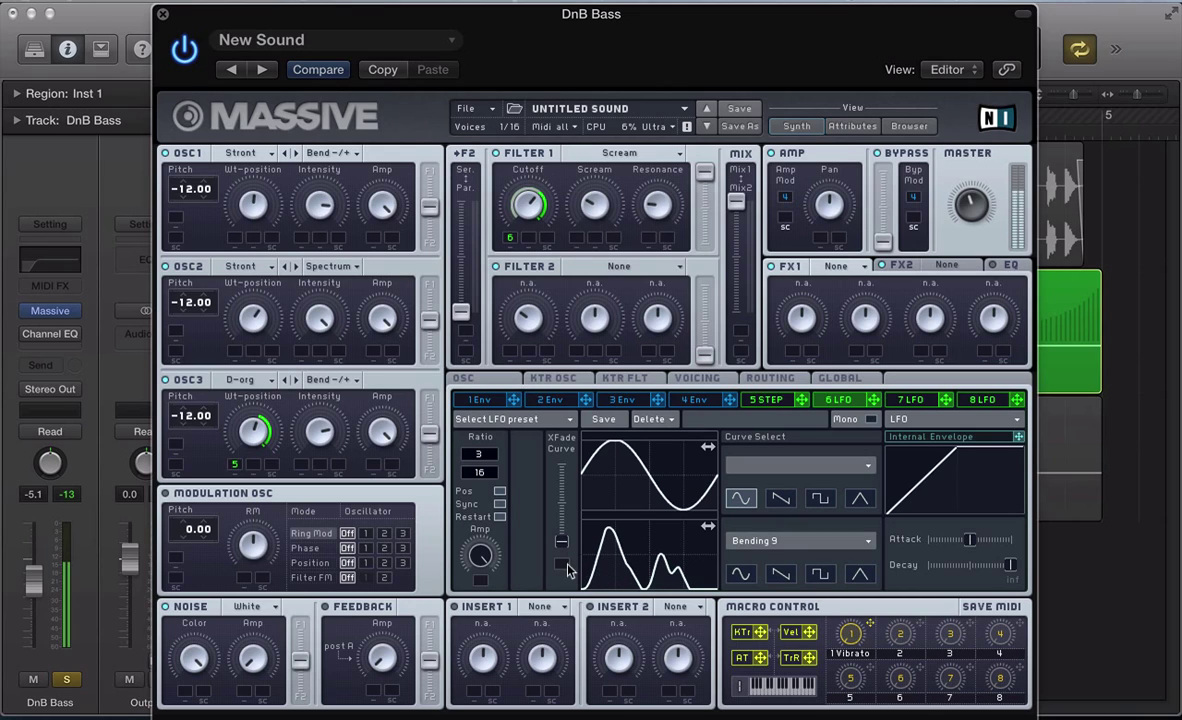
pyautogui.moveTo(566, 548); pyautogui.dragTo(562, 490)
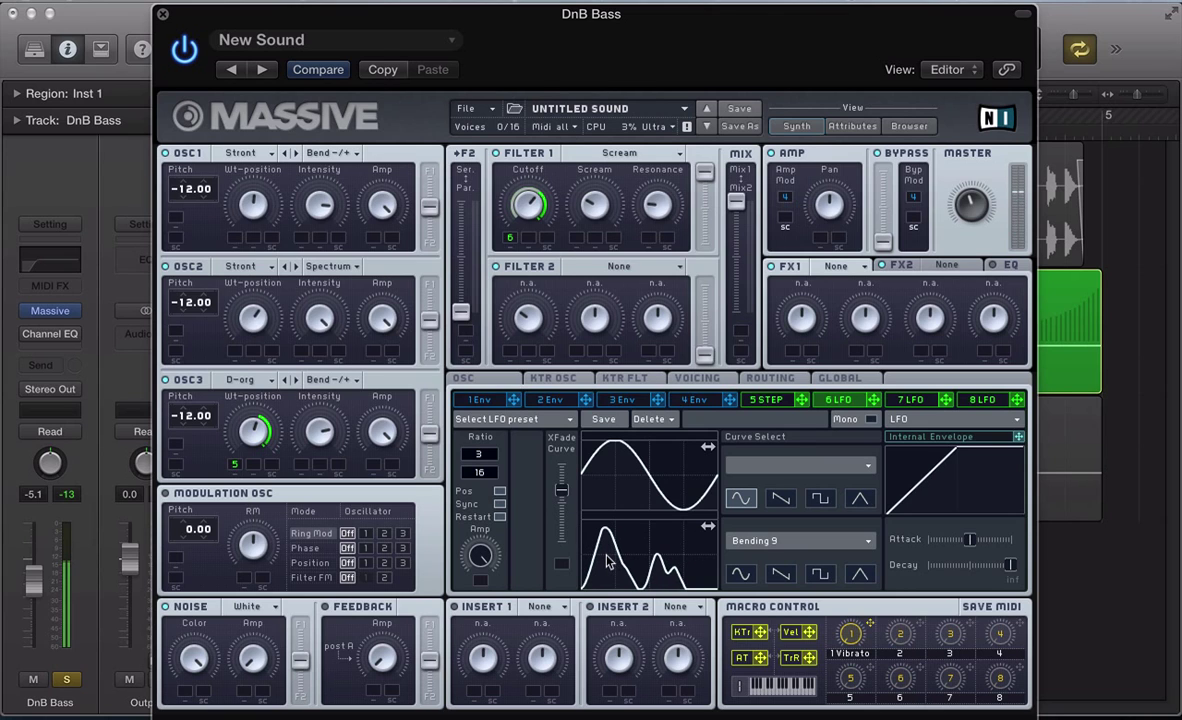
# - Close the synth window, solo the DnB Double Beat track to hear the bass with the drums, and unsolo it
pyautogui.press('super+w')
pyautogui.keyDown('shift'); pyautogui.click(560, 200); pyautogui.keyUp('shift')
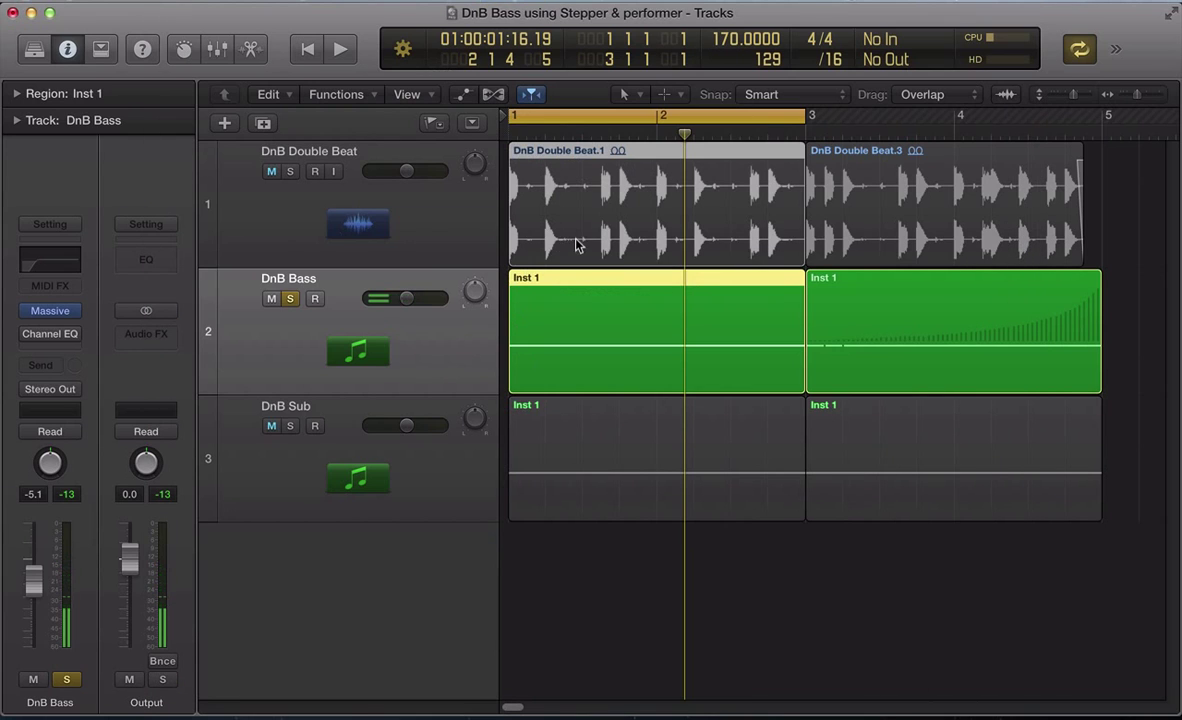
pyautogui.click(290, 171)
pyautogui.press('space')
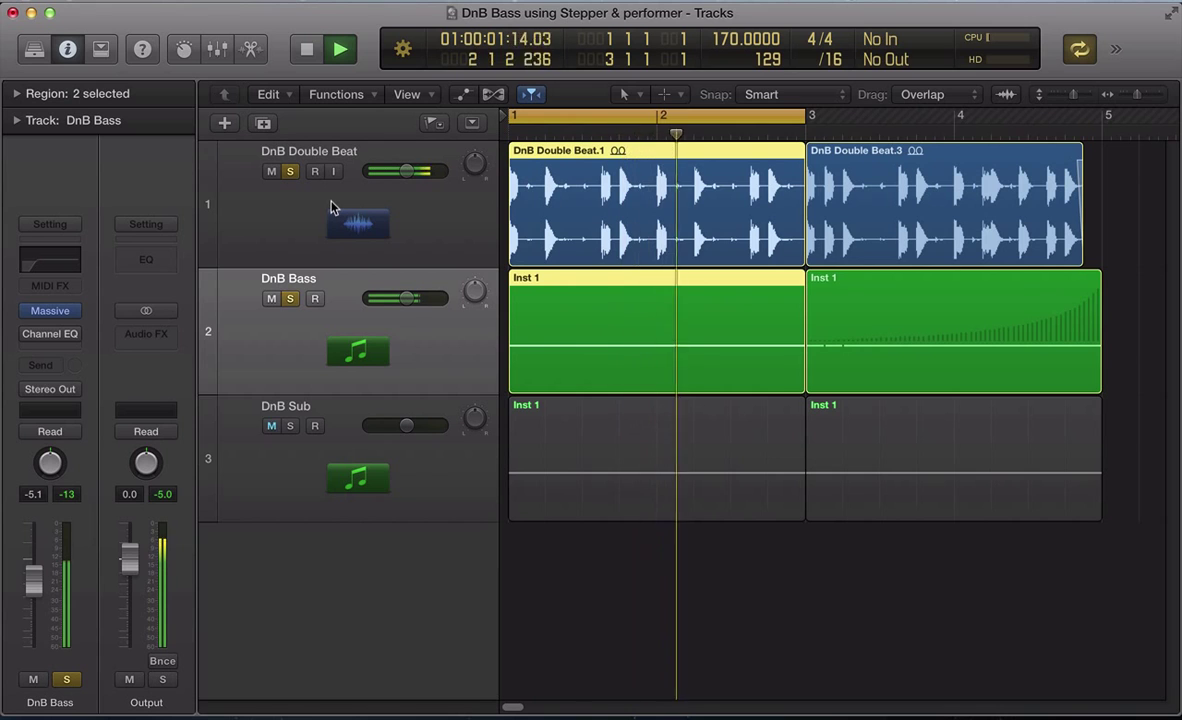
pyautogui.press('space')
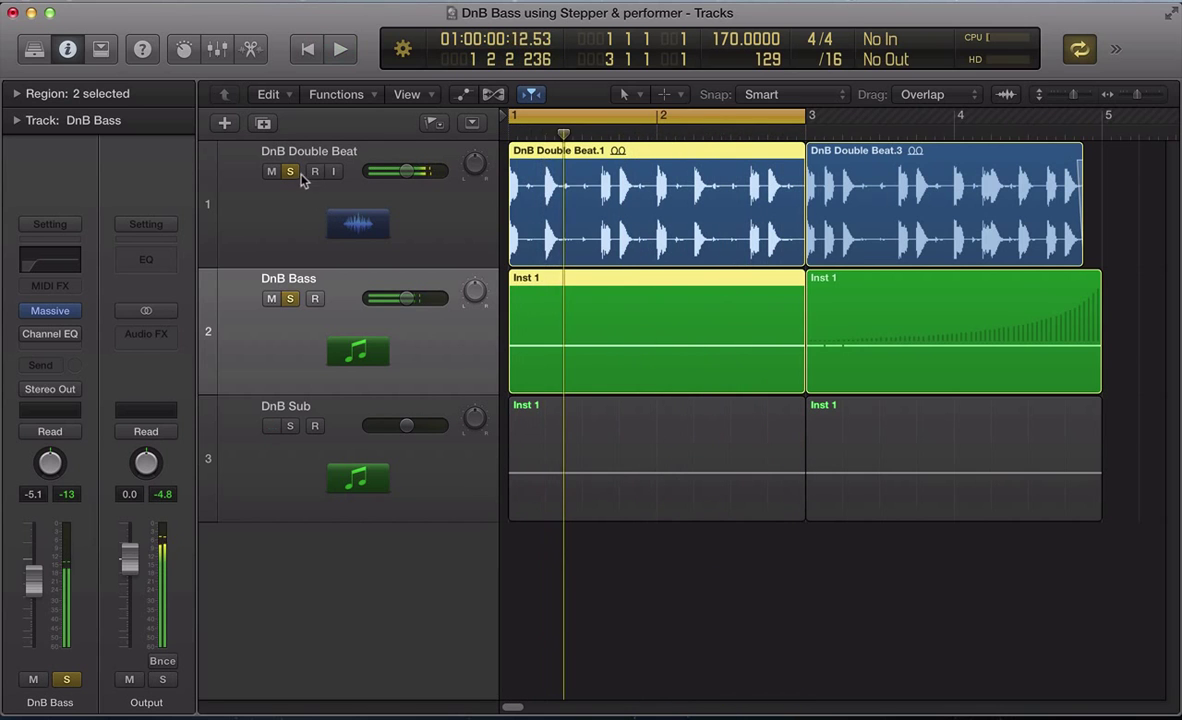
pyautogui.click(290, 171)
# - Reopen the Massive editor of the DnB Bass track
pyautogui.click(340, 350)
pyautogui.press('f')
pyautogui.click(343, 350)
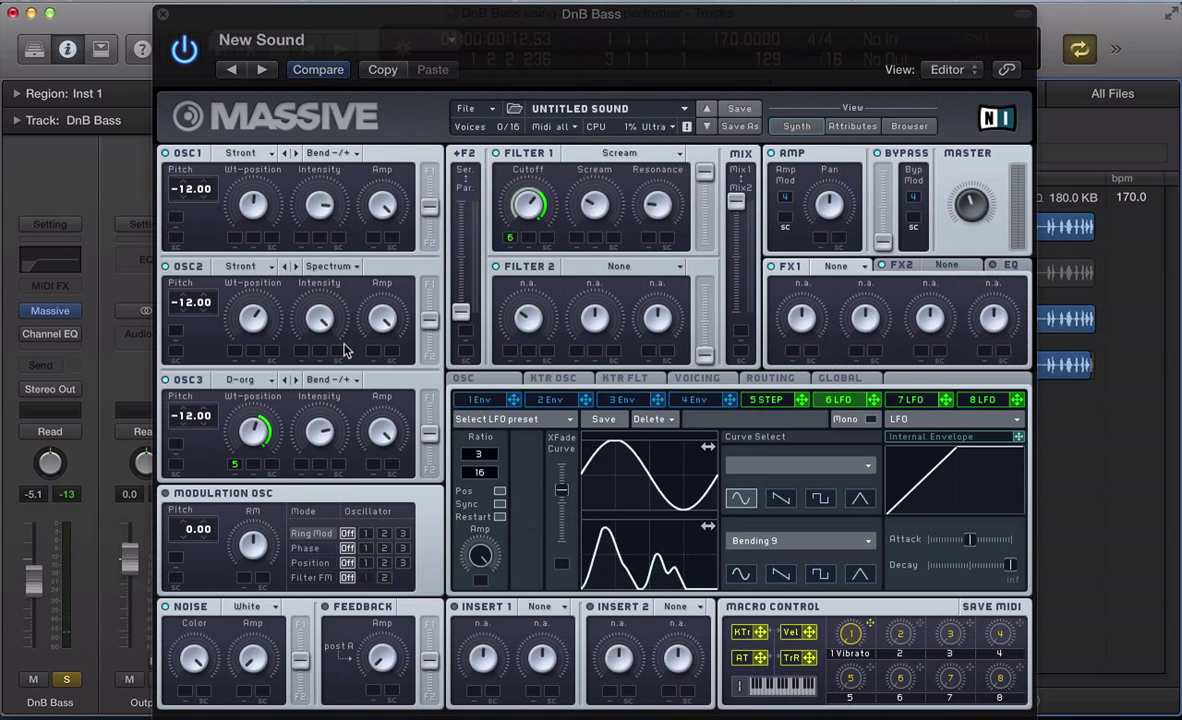
pyautogui.press('f')
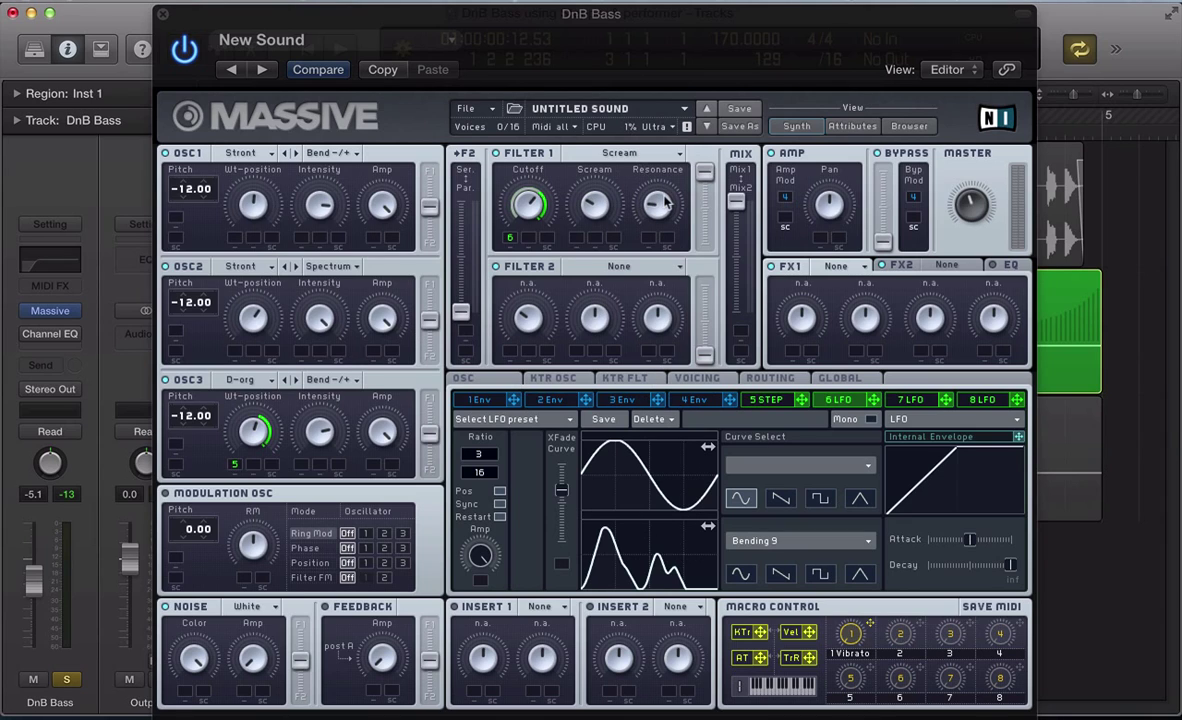
# - Fade LFO 7 fully to its first curve, sync it at 1/16, and assign it to filter 1's Resonance with a small modulation range
pyautogui.click(918, 401)
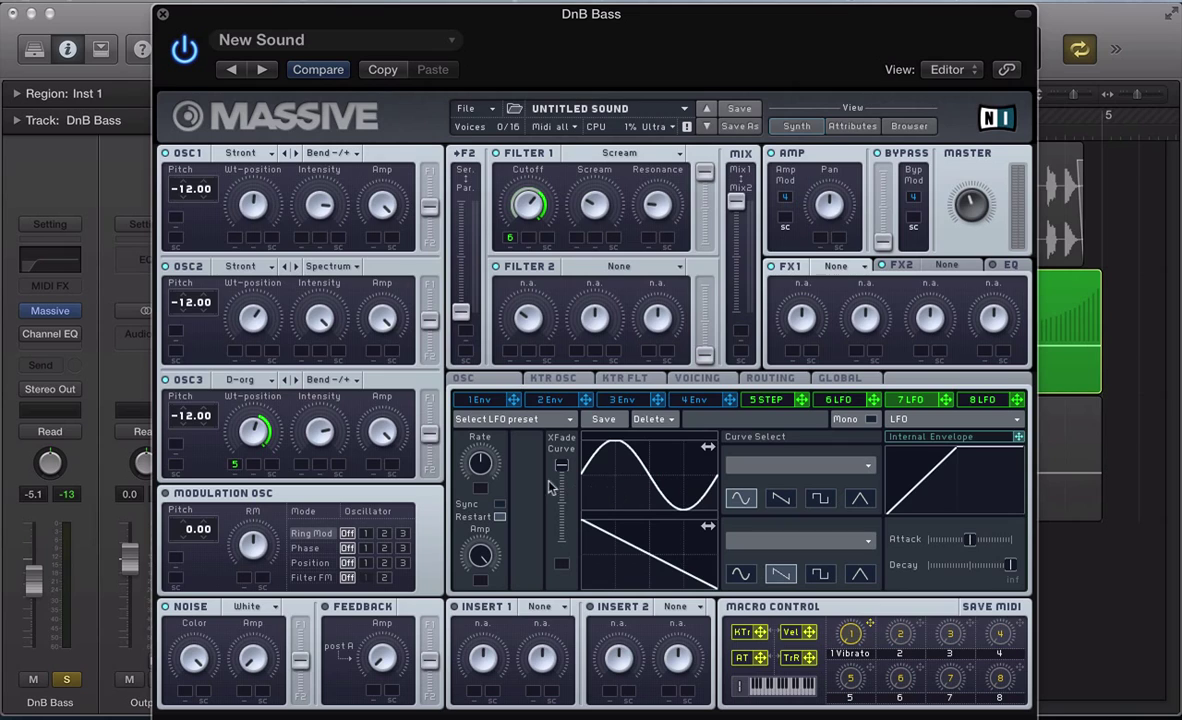
pyautogui.click(499, 504)
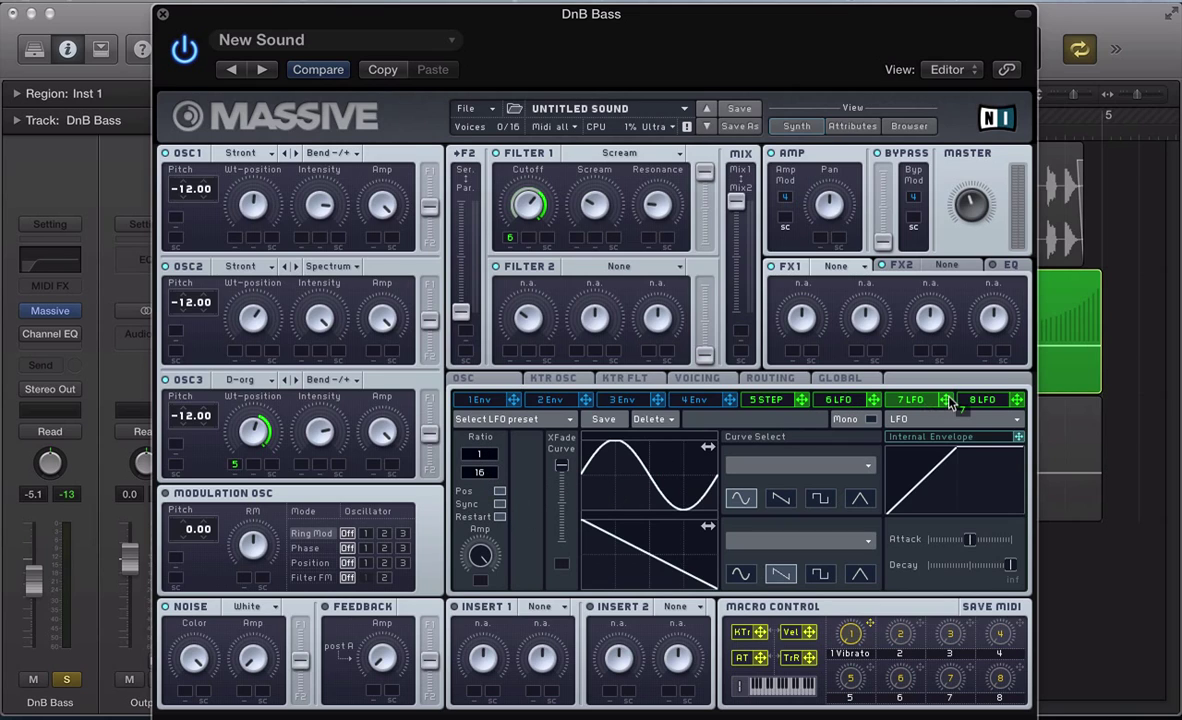
pyautogui.moveTo(945, 399); pyautogui.dragTo(651, 219)
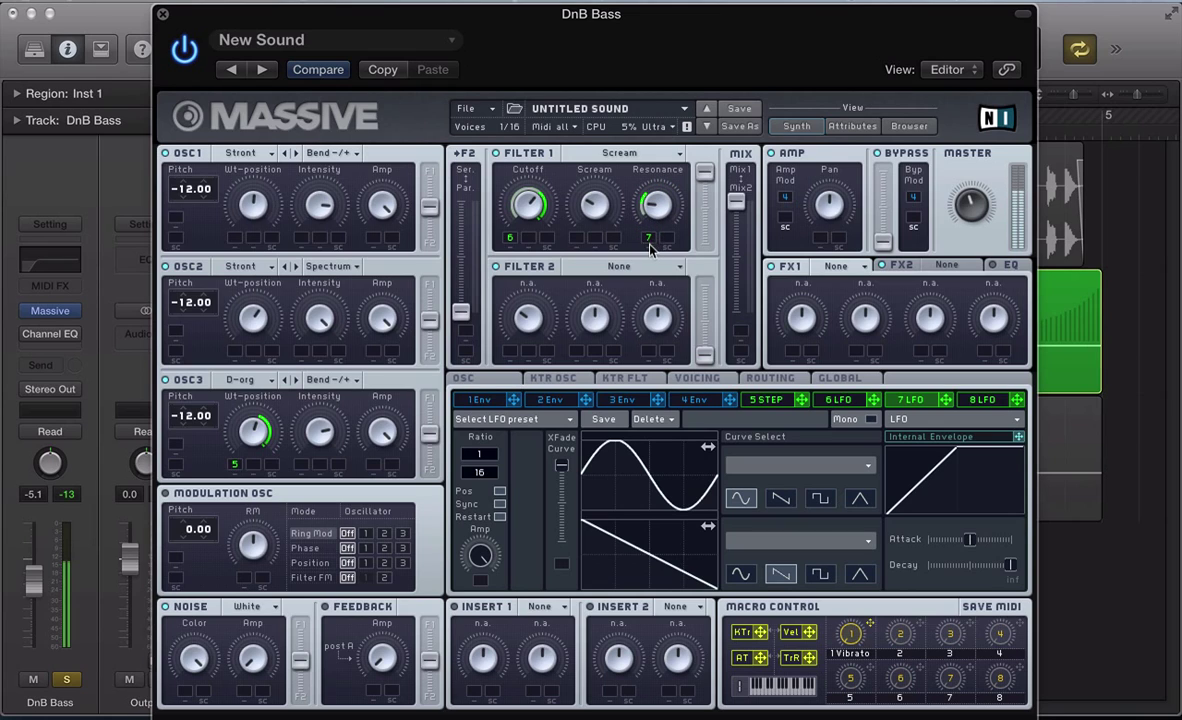
pyautogui.moveTo(650, 249)
pyautogui.mouseDown()
pyautogui.moveTo(646, 175)
pyautogui.moveTo(653, 255)
pyautogui.mouseUp()
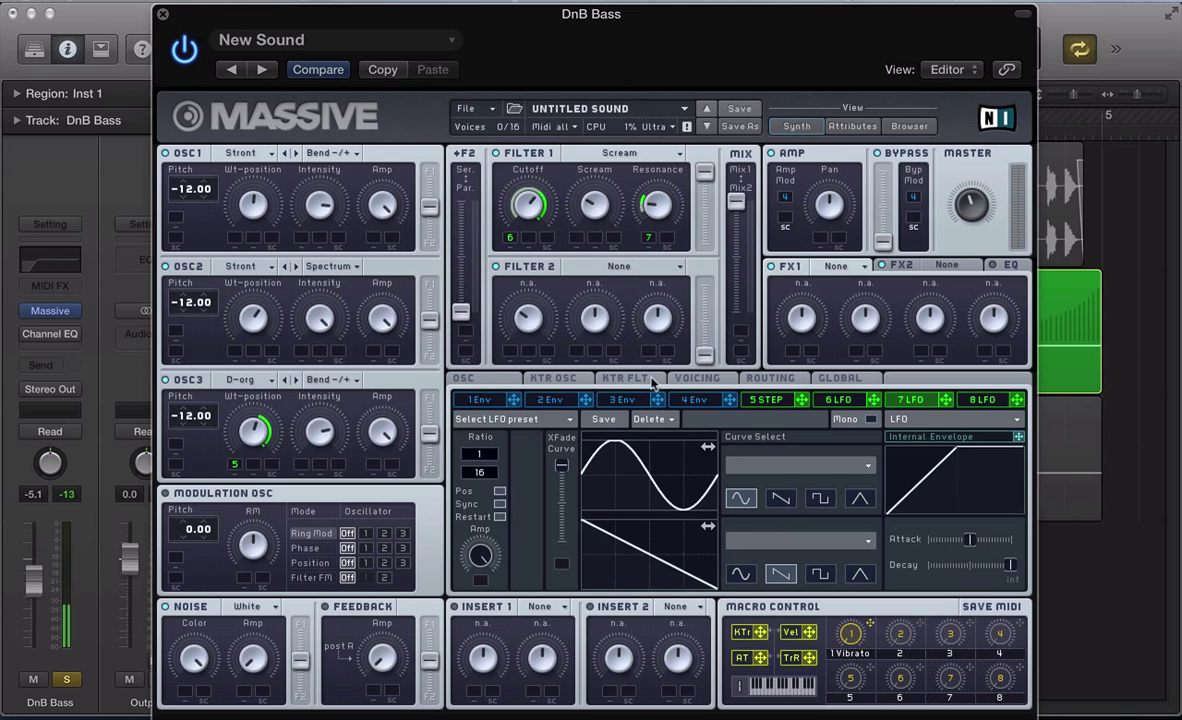
# - Enable the EQ and modulate its High Shelf with LFO 7 over a moderate upward range
pyautogui.click(1010, 265)
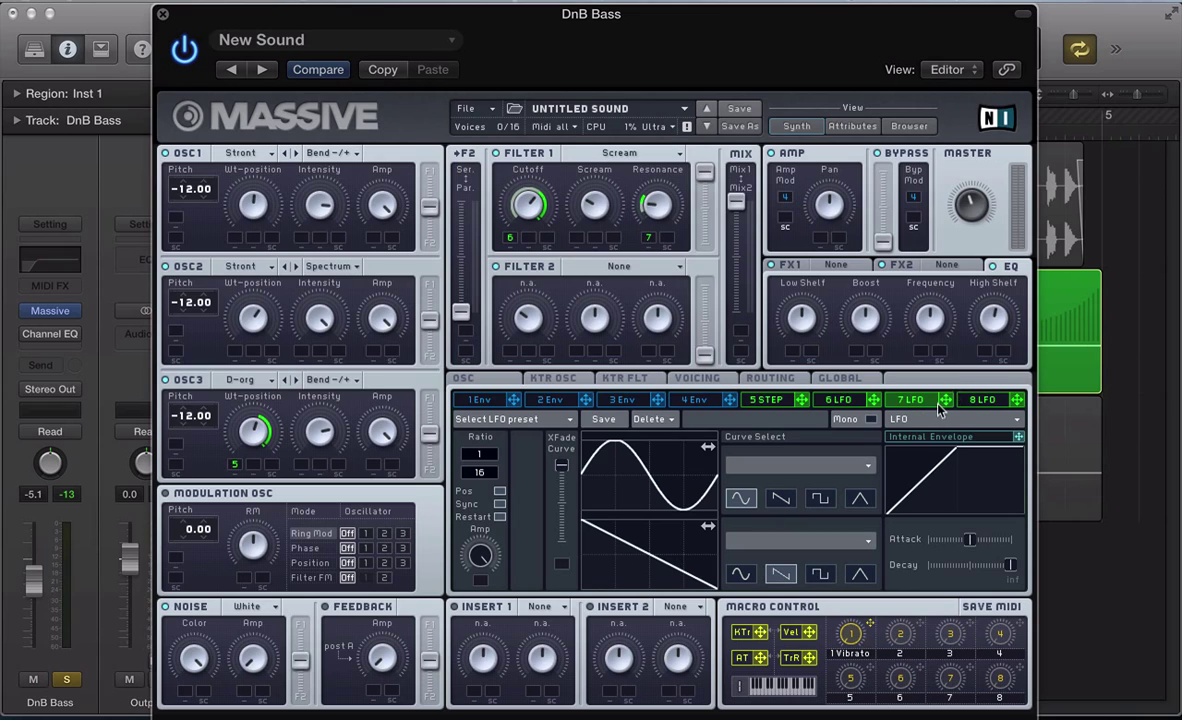
pyautogui.moveTo(943, 404); pyautogui.dragTo(985, 350)
pyautogui.moveTo(983, 342); pyautogui.dragTo(986, 319)
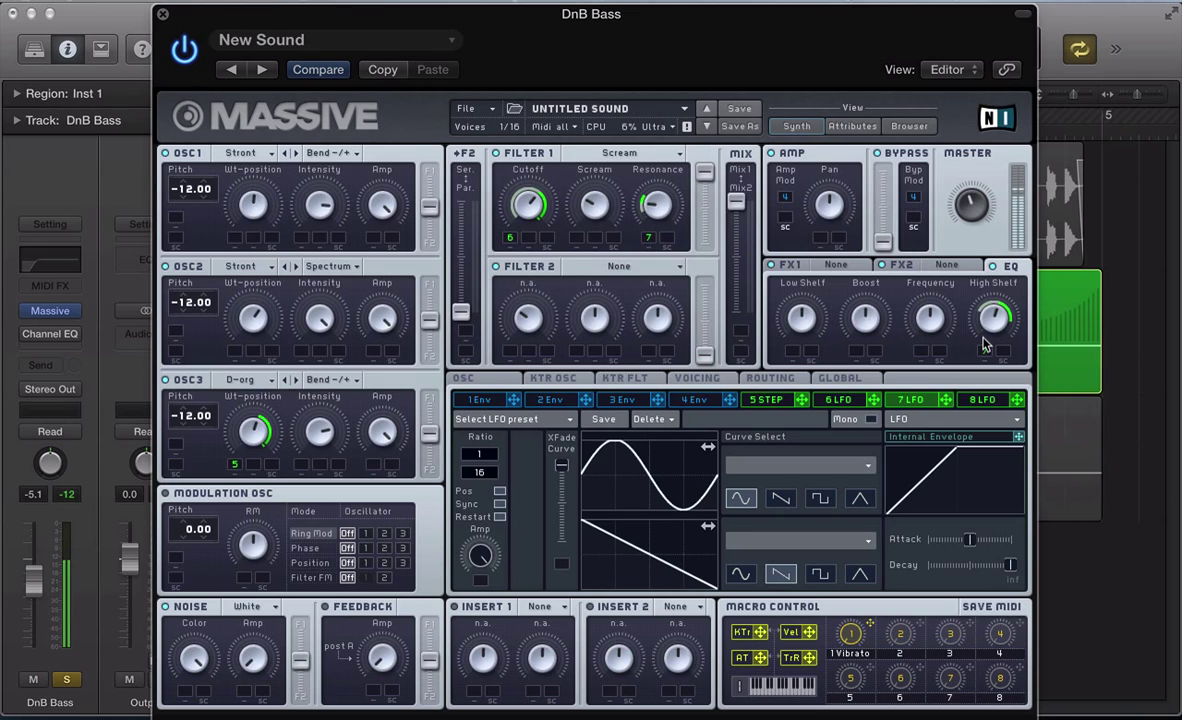
pyautogui.moveTo(984, 345); pyautogui.dragTo(985, 350)
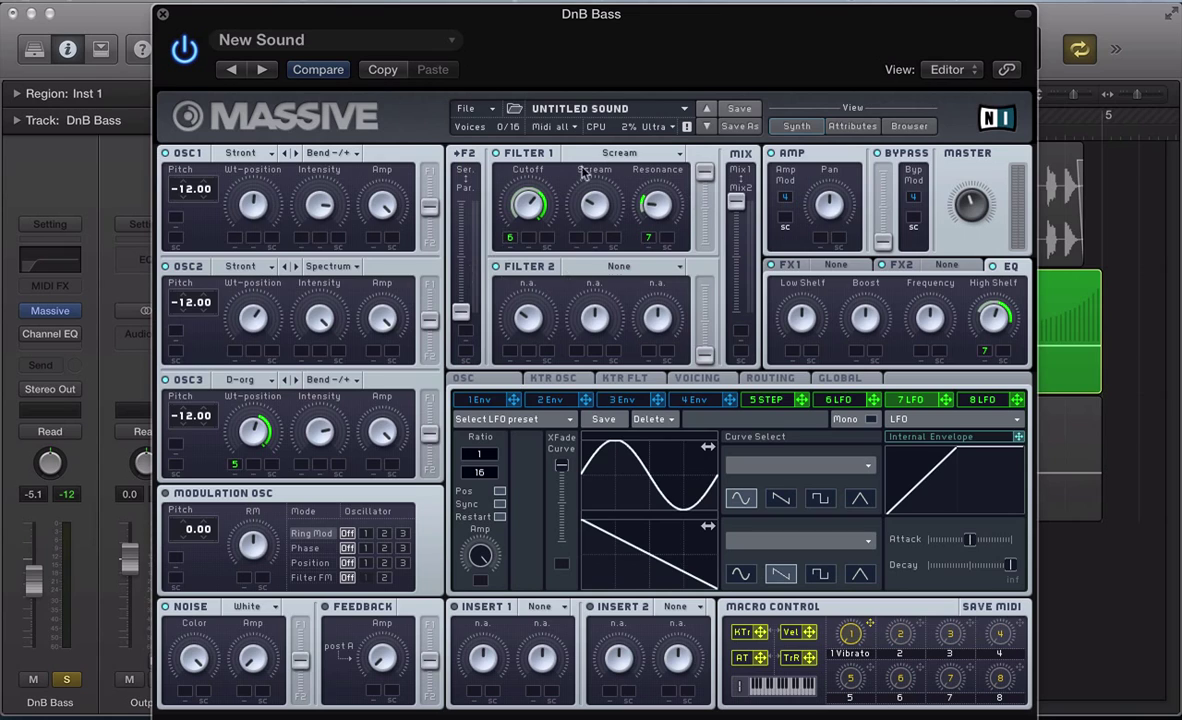
# - Route the filters in series, set the filter mix fully to Mix2, and raise filter 2's output to maximum
pyautogui.moveTo(462, 312); pyautogui.dragTo(459, 195)
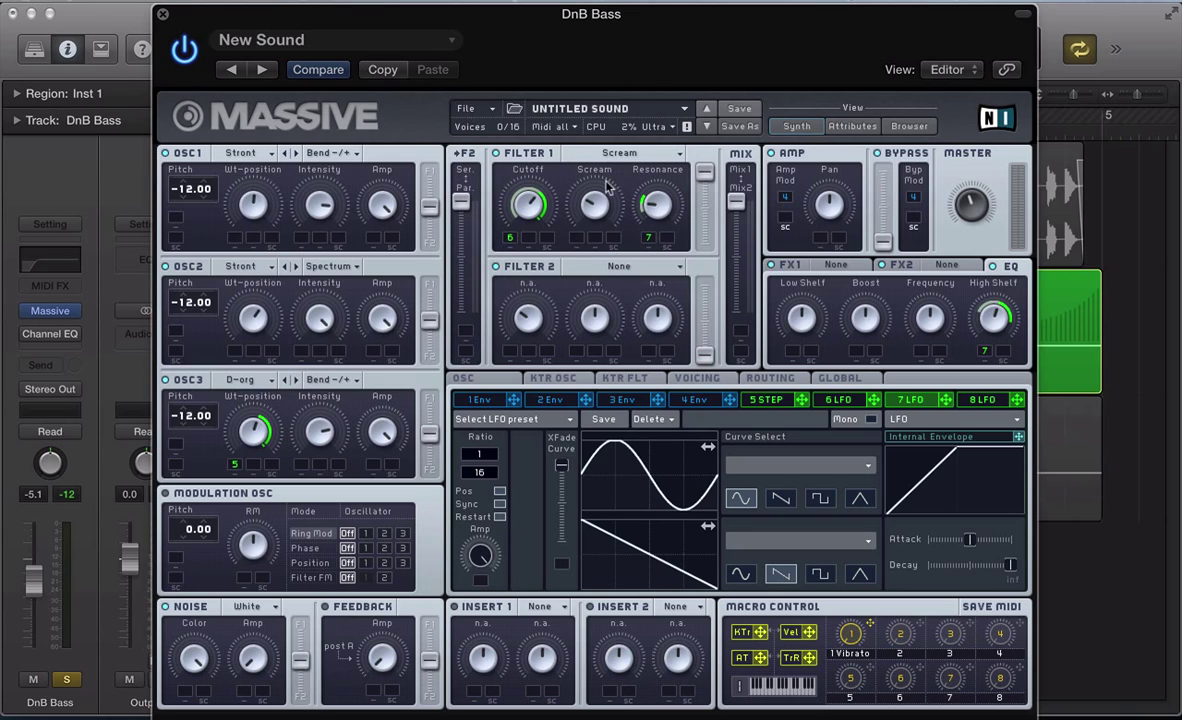
pyautogui.moveTo(743, 203); pyautogui.dragTo(745, 413)
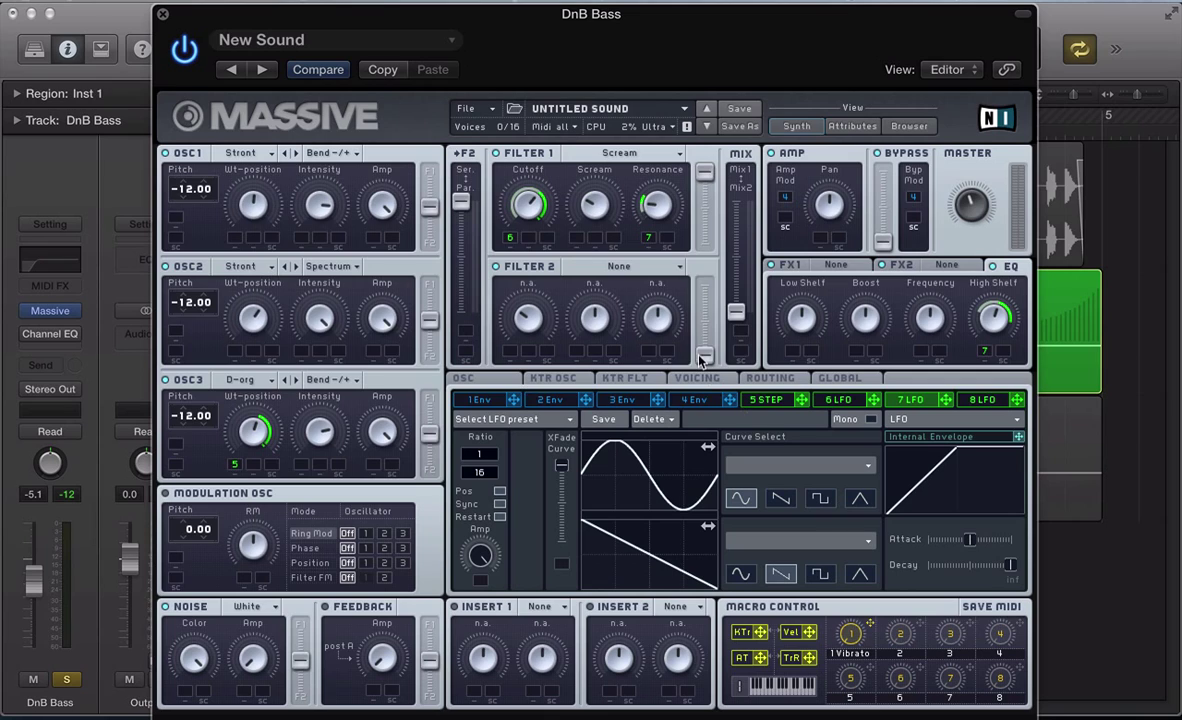
pyautogui.moveTo(702, 358); pyautogui.dragTo(700, 258)
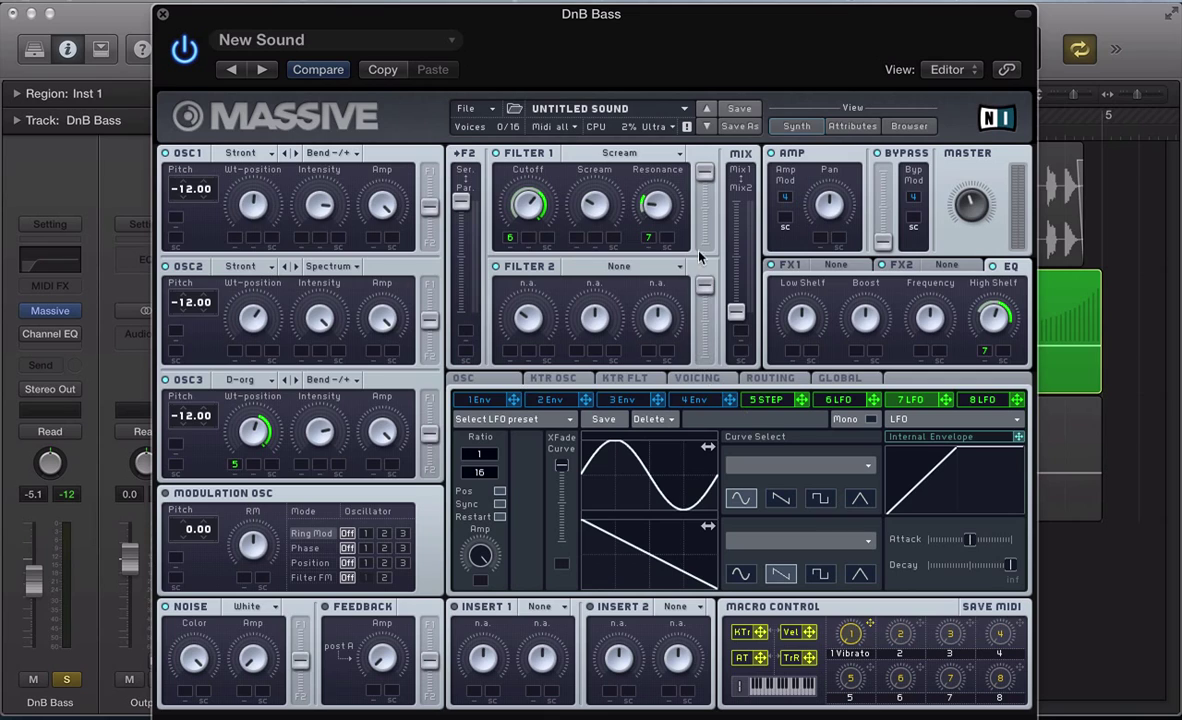
# - Set filter 2 to Daft, turn modulator 8 into a Performer, and assign it to filter 2's Cutoff over the full range
pyautogui.click(588, 268)
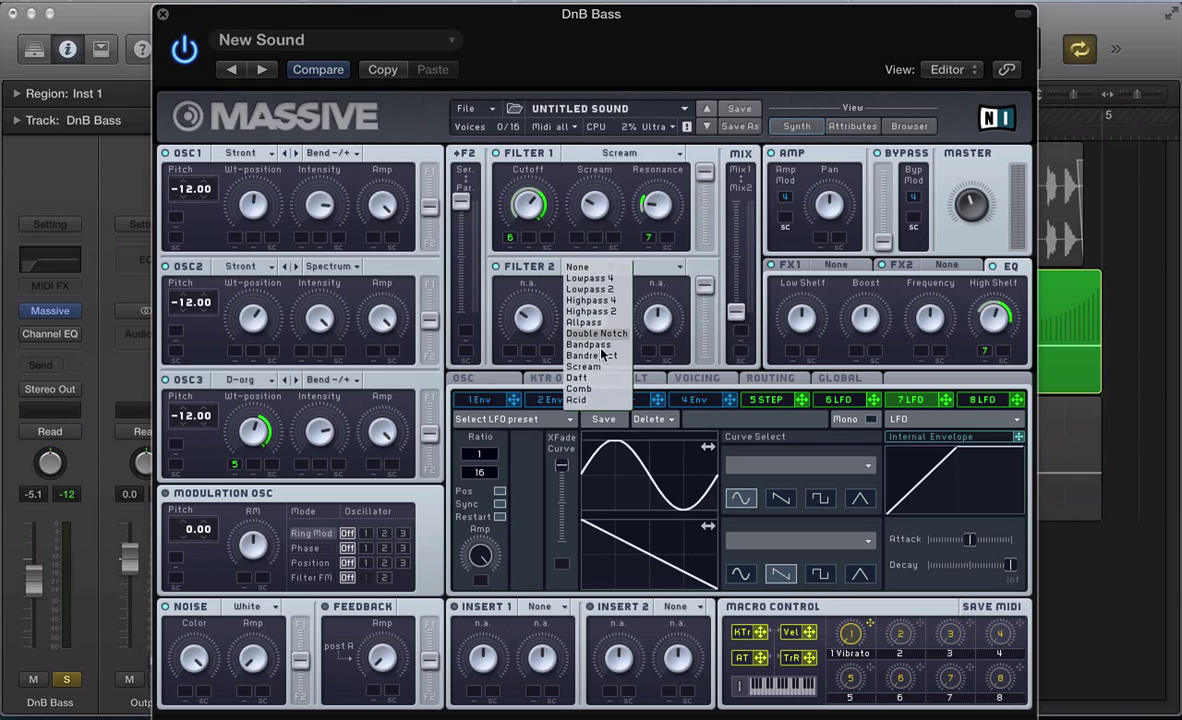
pyautogui.click(556, 356)
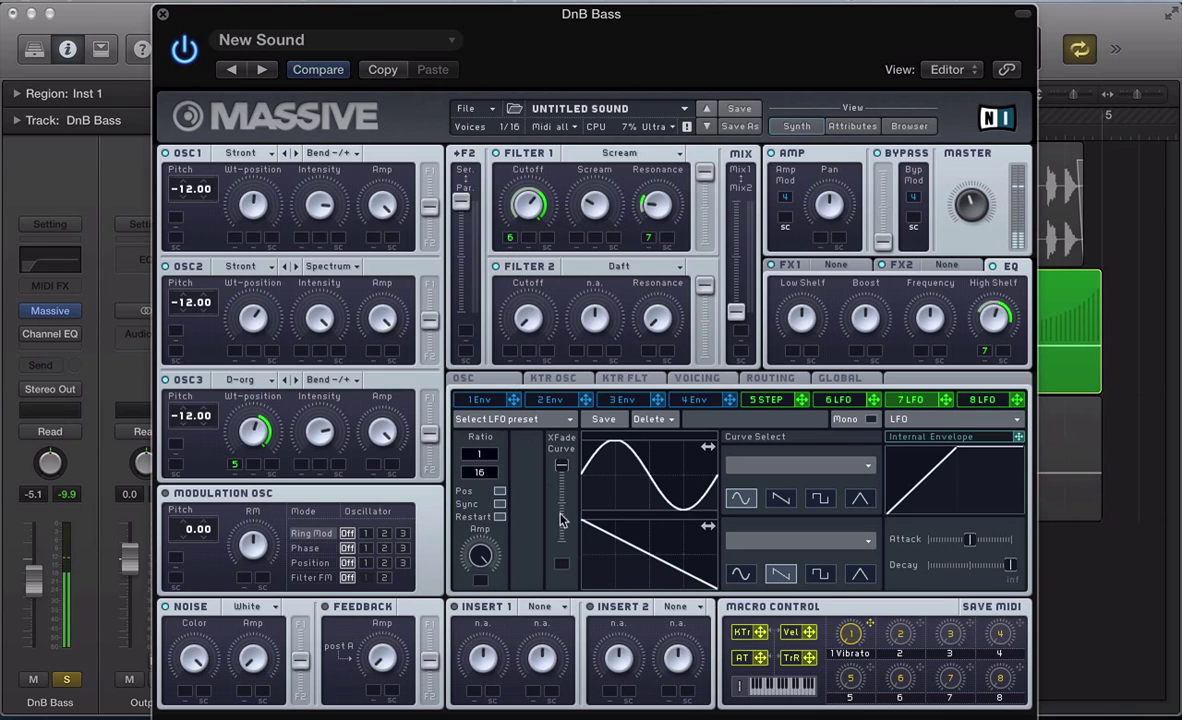
pyautogui.click(982, 402)
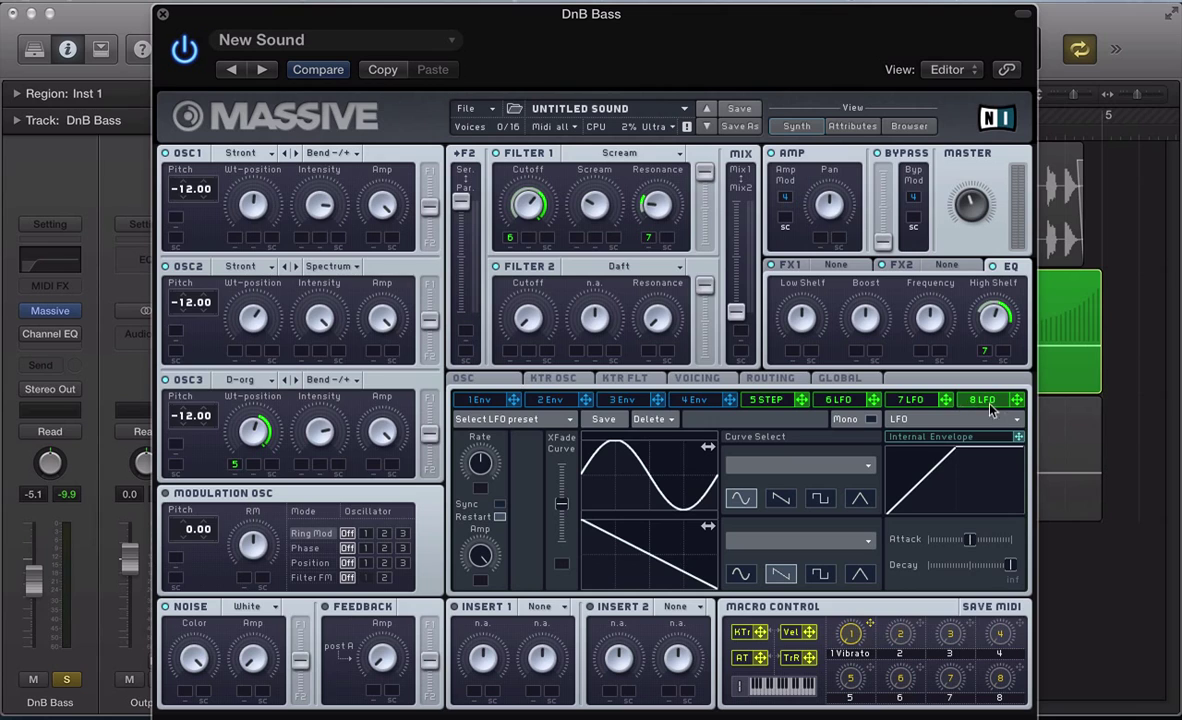
pyautogui.click(950, 421)
pyautogui.click(920, 431)
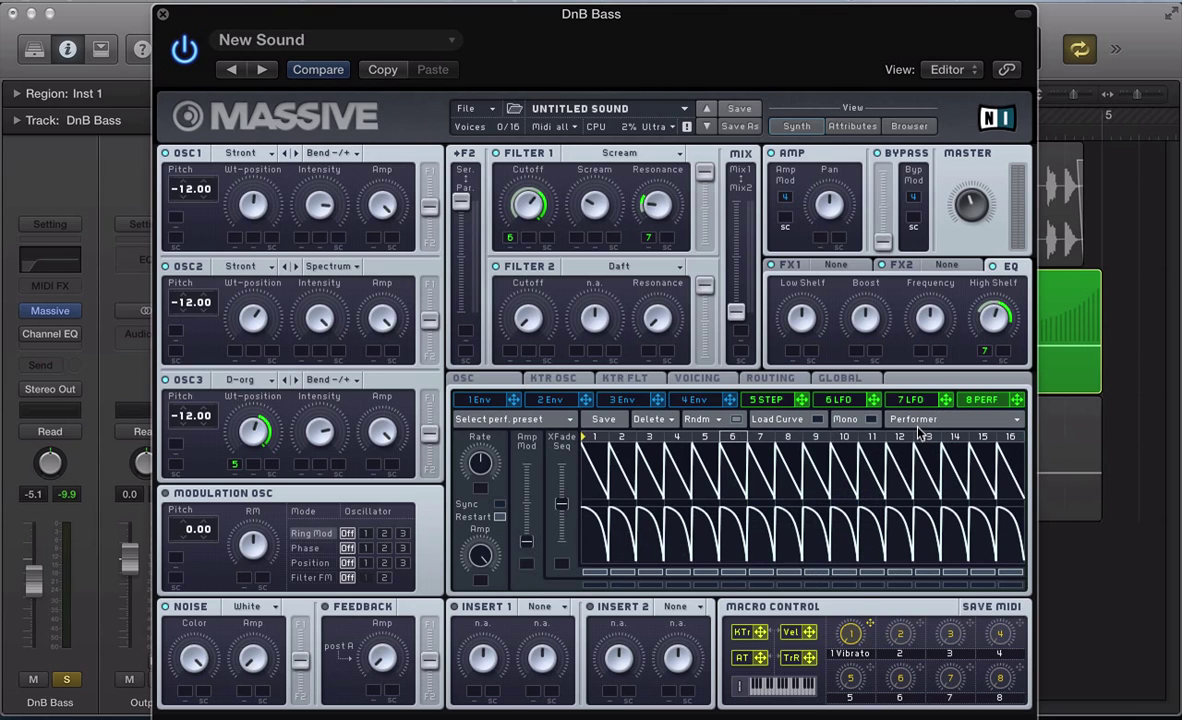
pyautogui.moveTo(1017, 402); pyautogui.dragTo(510, 353)
pyautogui.moveTo(508, 352); pyautogui.dragTo(475, 205)
# - Sync the performer at a 1/8 ratio and crossfade it fully to its first sequence
pyautogui.click(499, 505)
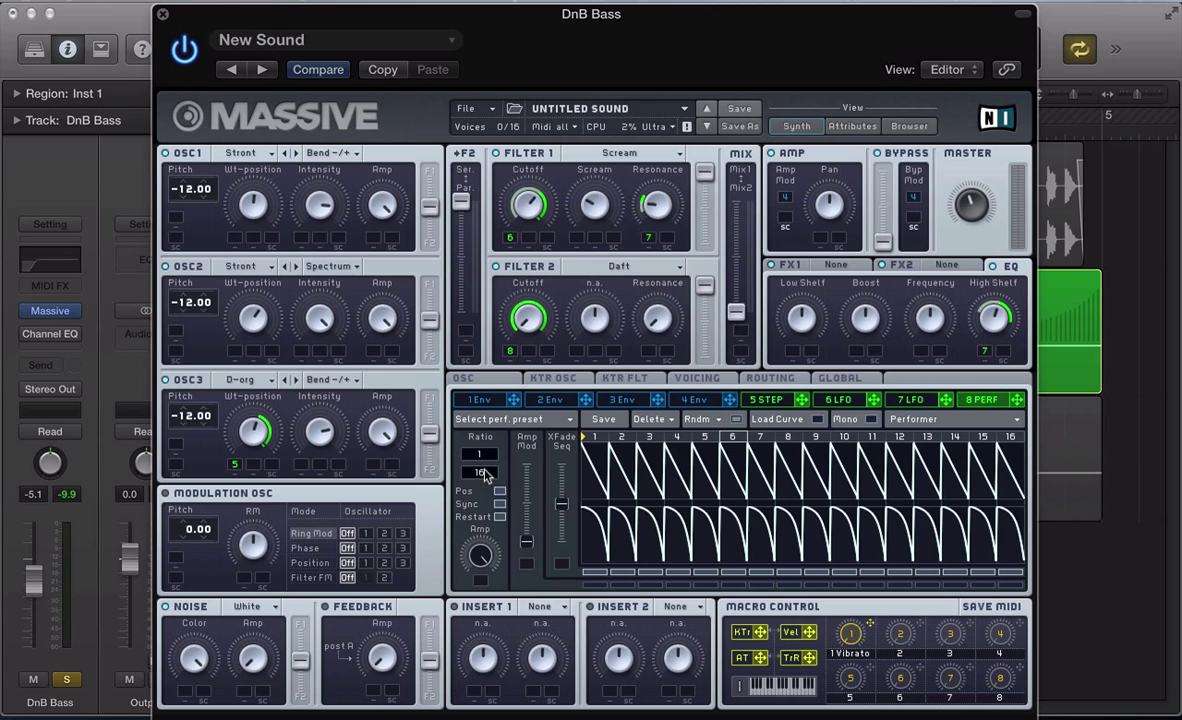
pyautogui.moveTo(485, 475); pyautogui.dragTo(487, 487)
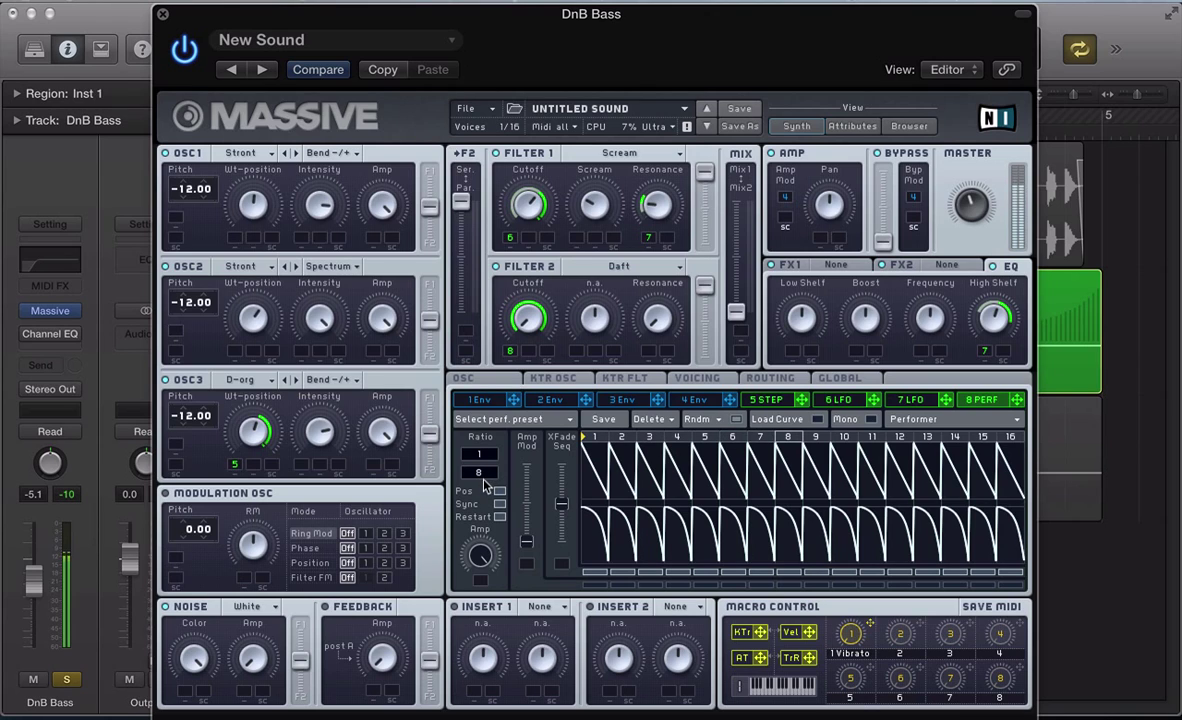
pyautogui.moveTo(563, 508); pyautogui.dragTo(566, 480)
# - Load varied curve shapes into steps 6, 7, 9, 14 and 15 of the performer's first sequence
pyautogui.click(817, 420)
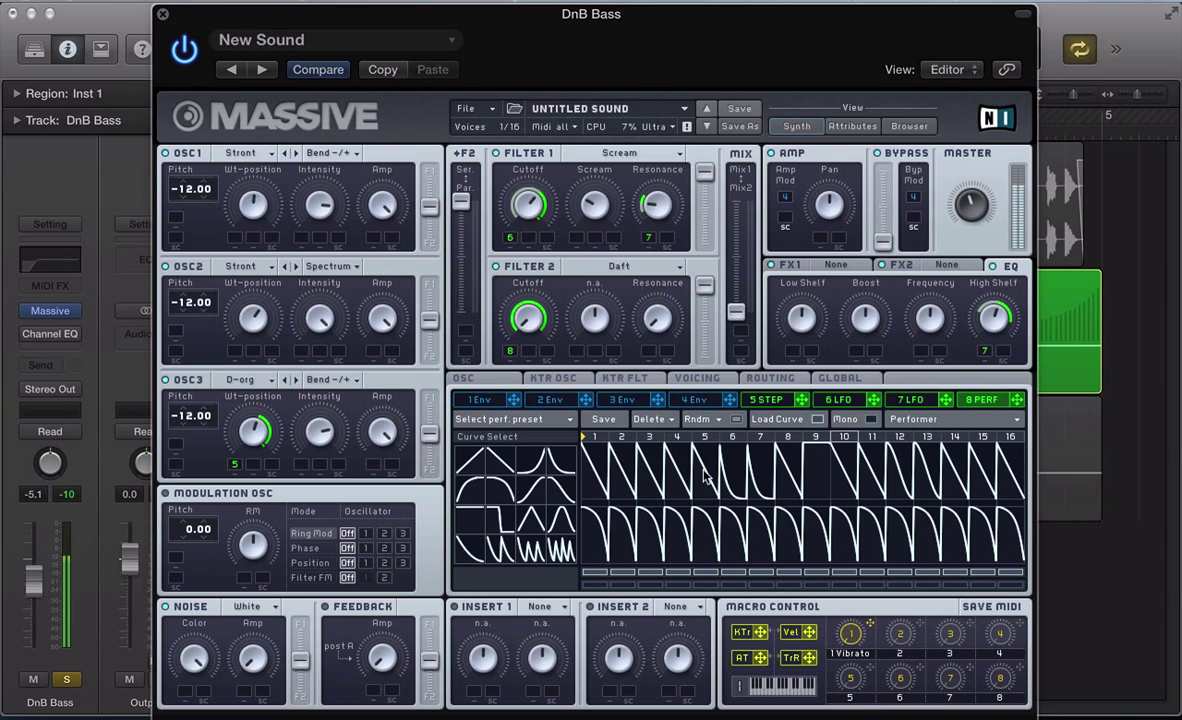
pyautogui.click(970, 466)
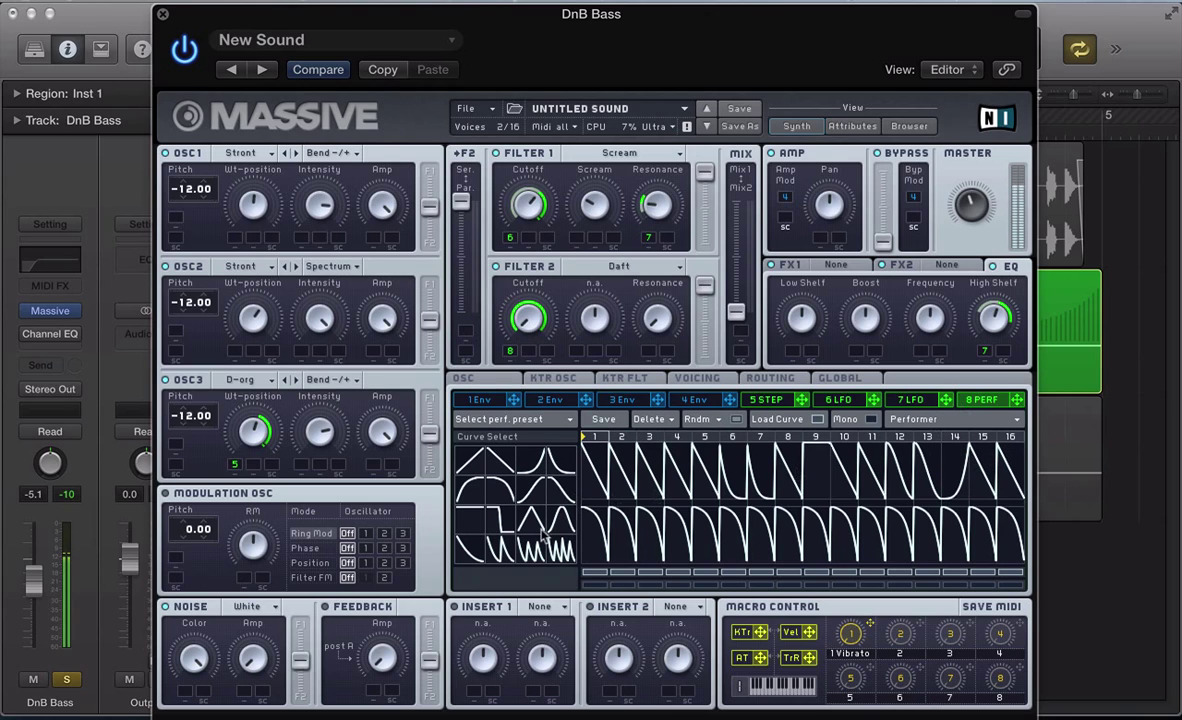
pyautogui.click(505, 551)
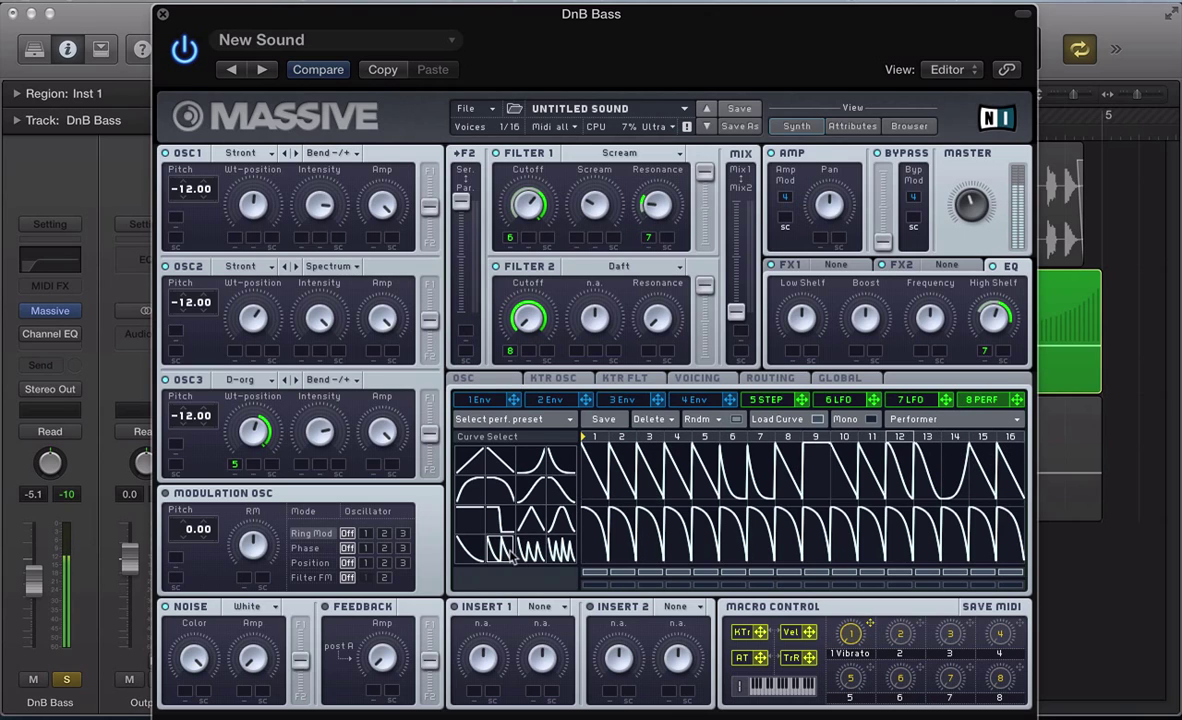
pyautogui.click(981, 462)
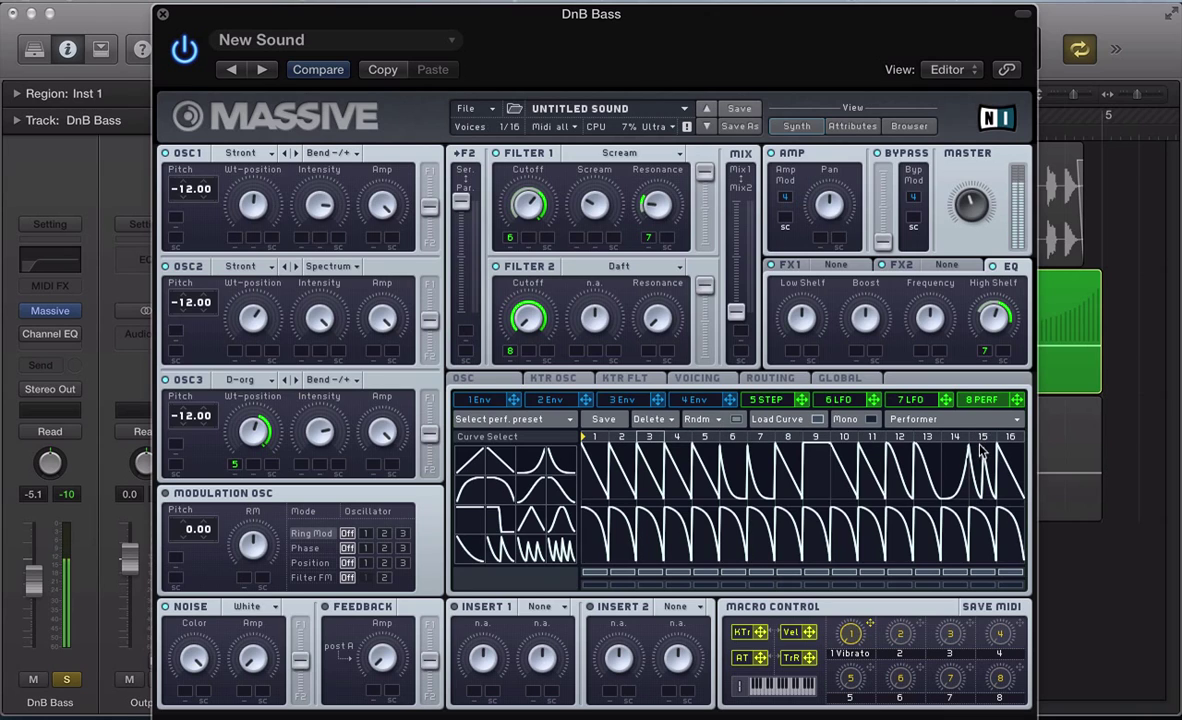
pyautogui.click(816, 421)
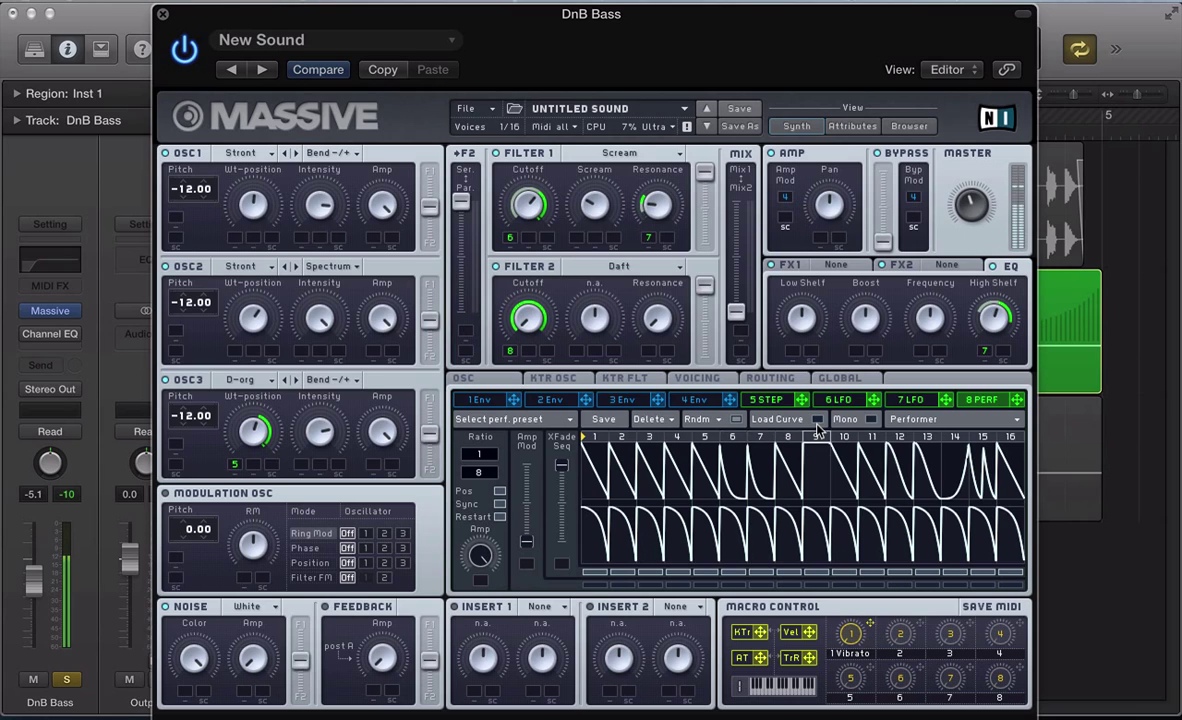
# - Set the synth's voicing mode to Monorotate
pyautogui.click(697, 380)
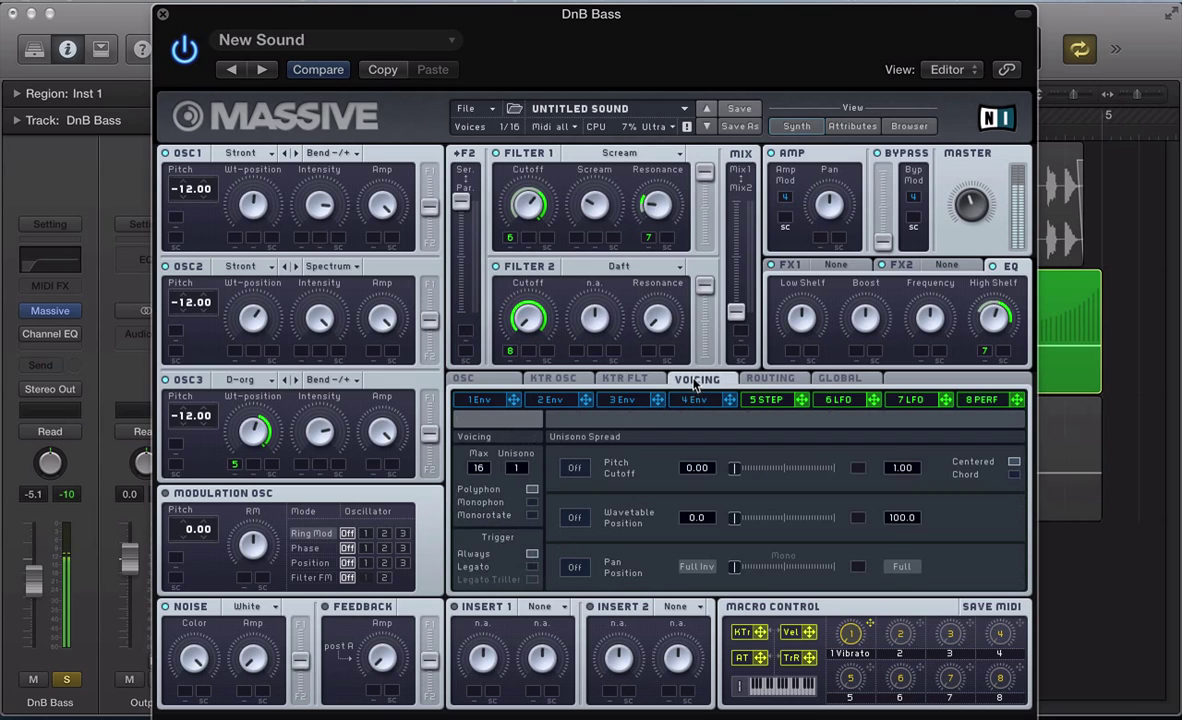
pyautogui.click(533, 517)
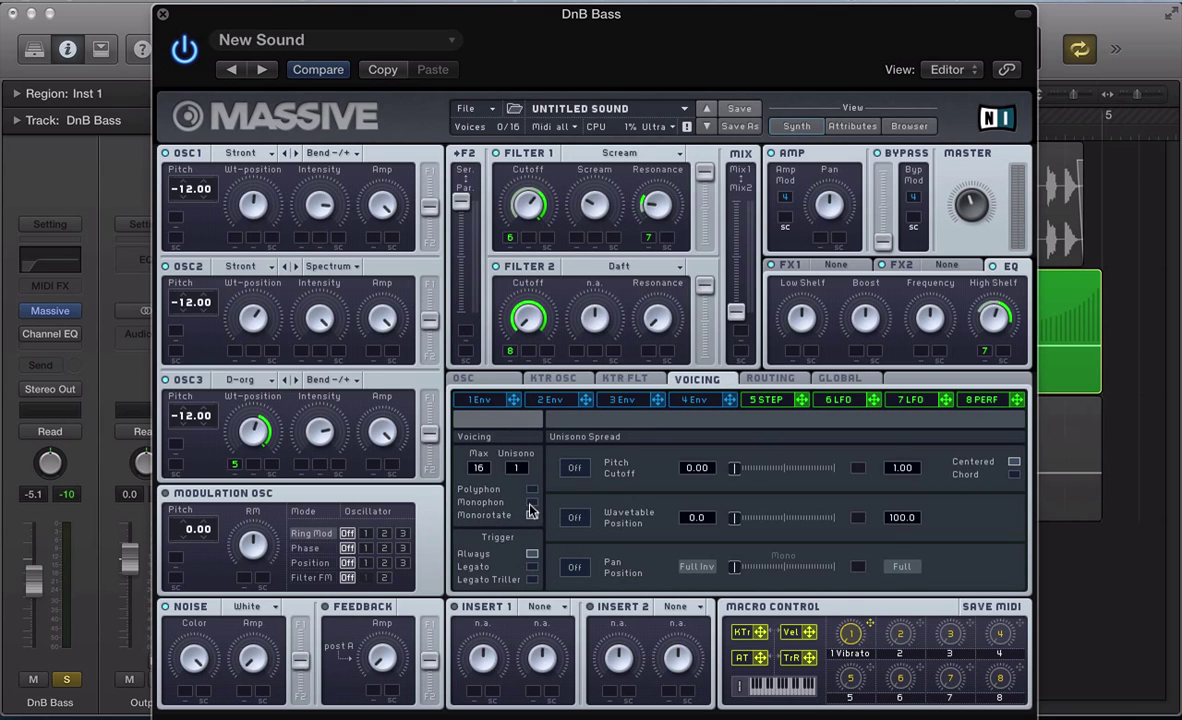
pyautogui.click(531, 503)
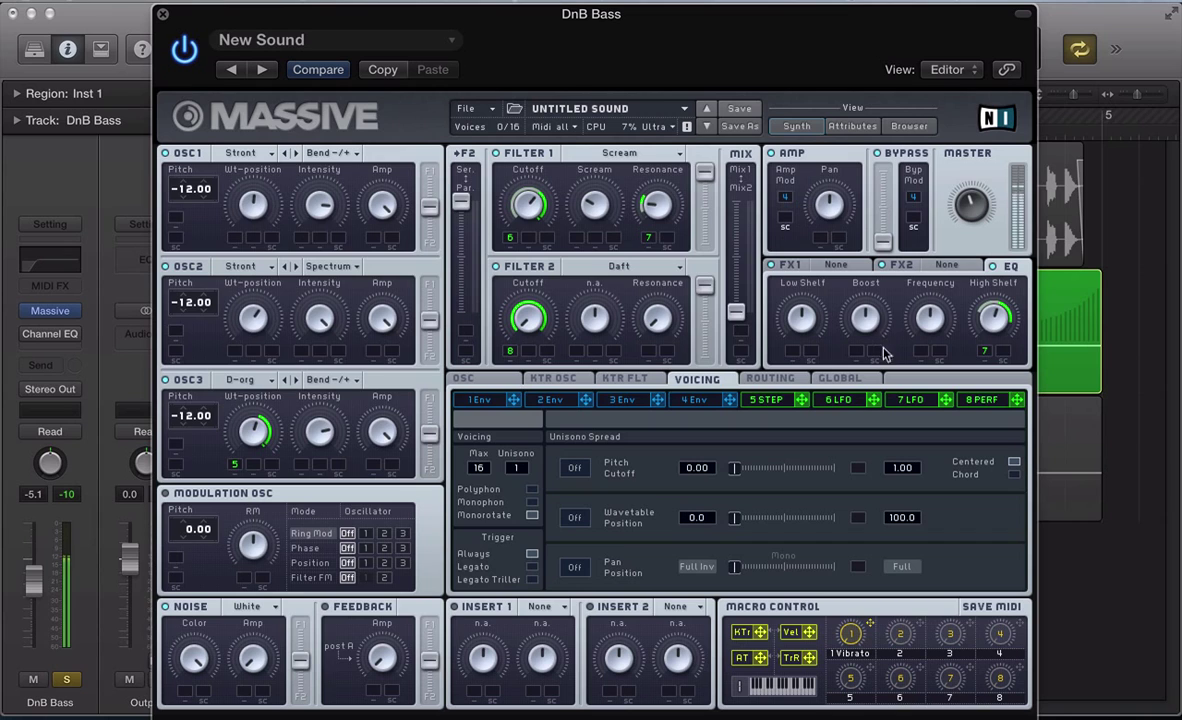
pyautogui.click(838, 400)
pyautogui.click(893, 401)
pyautogui.click(838, 400)
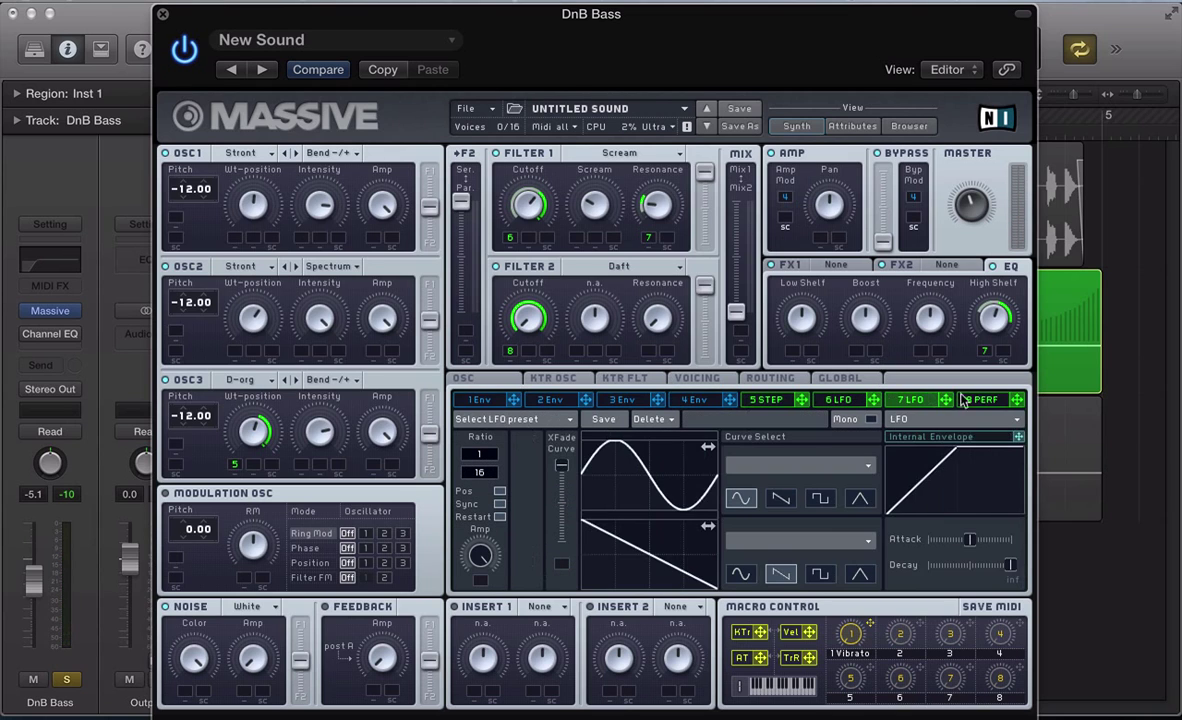
pyautogui.click(903, 400)
pyautogui.click(838, 400)
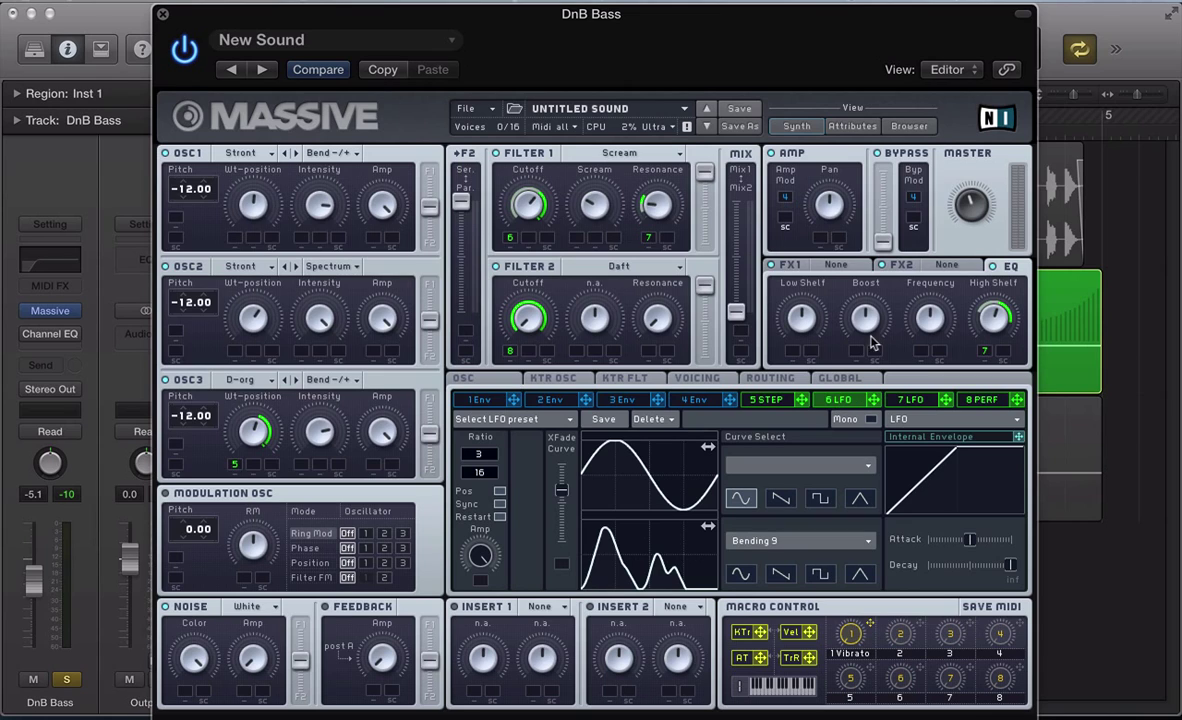
# - Load Classic Tube into FX1 and Dimension Expander into FX2, then reduce the expander's Dry/Wet amount
pyautogui.click(835, 265)
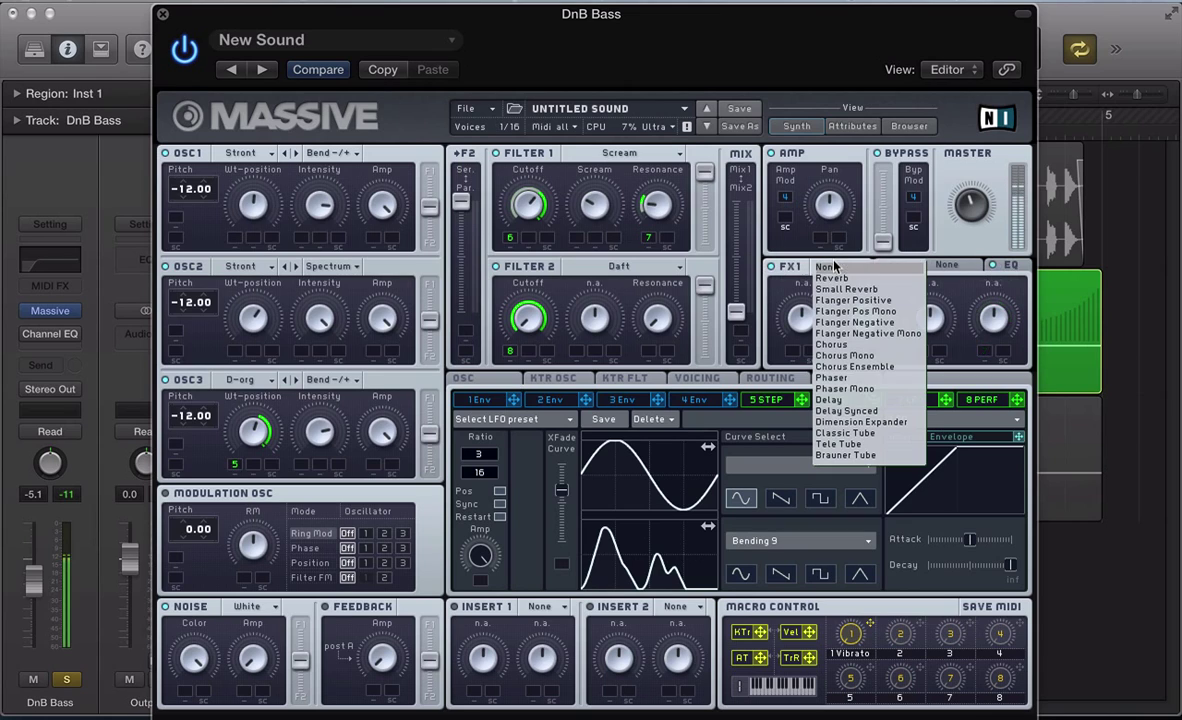
pyautogui.click(834, 435)
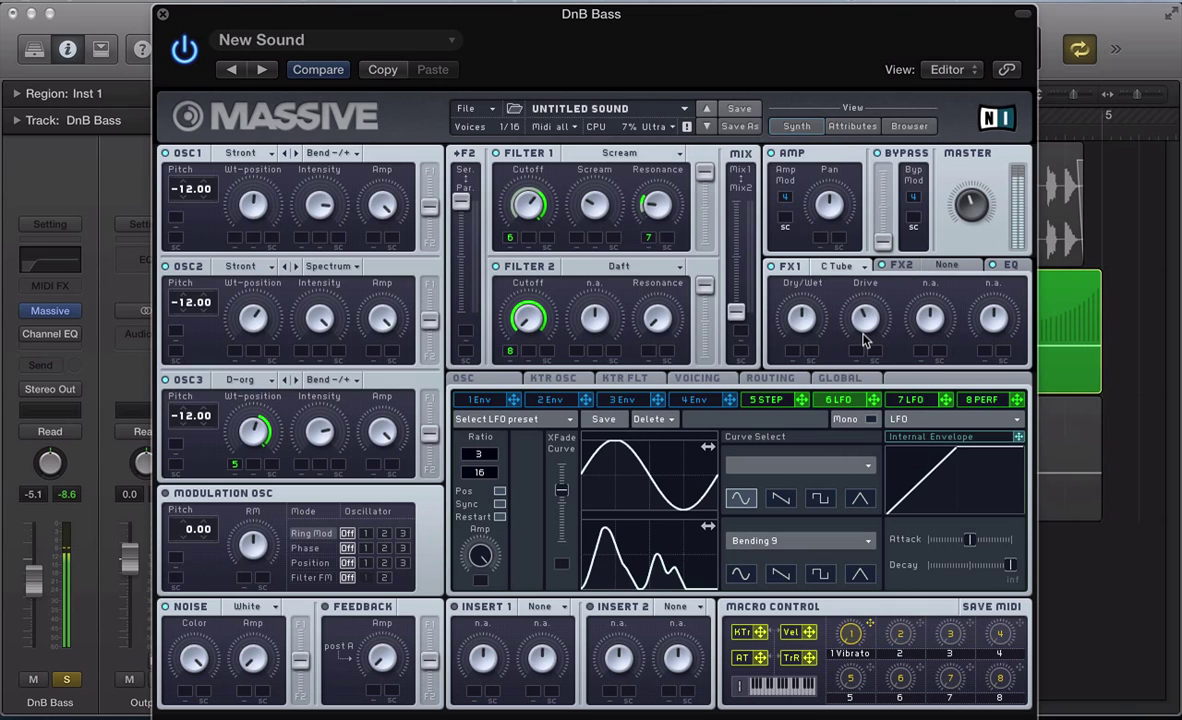
pyautogui.click(946, 265)
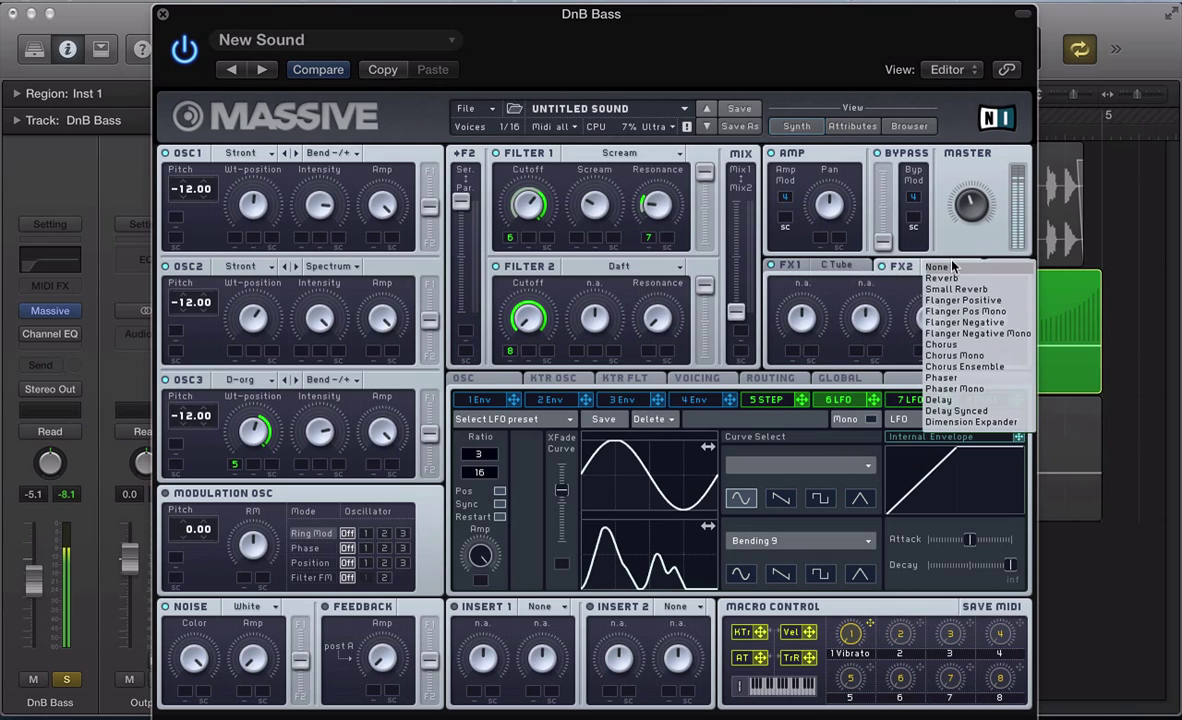
pyautogui.click(955, 421)
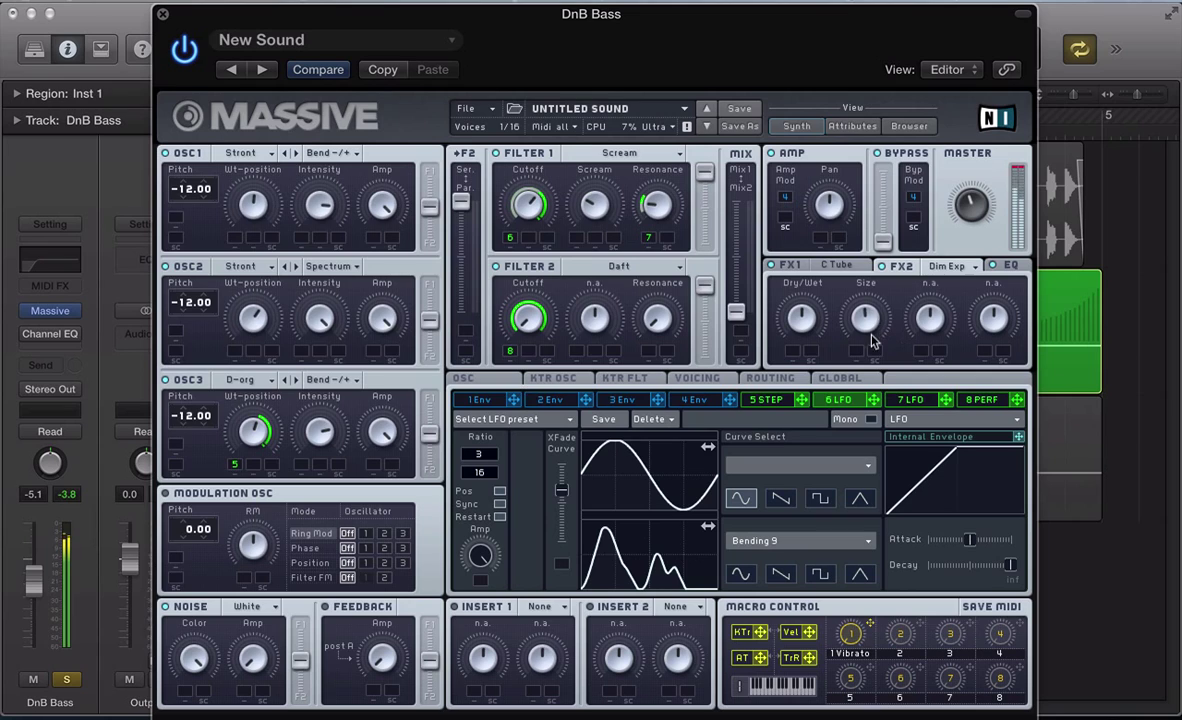
pyautogui.moveTo(803, 318); pyautogui.dragTo(806, 340)
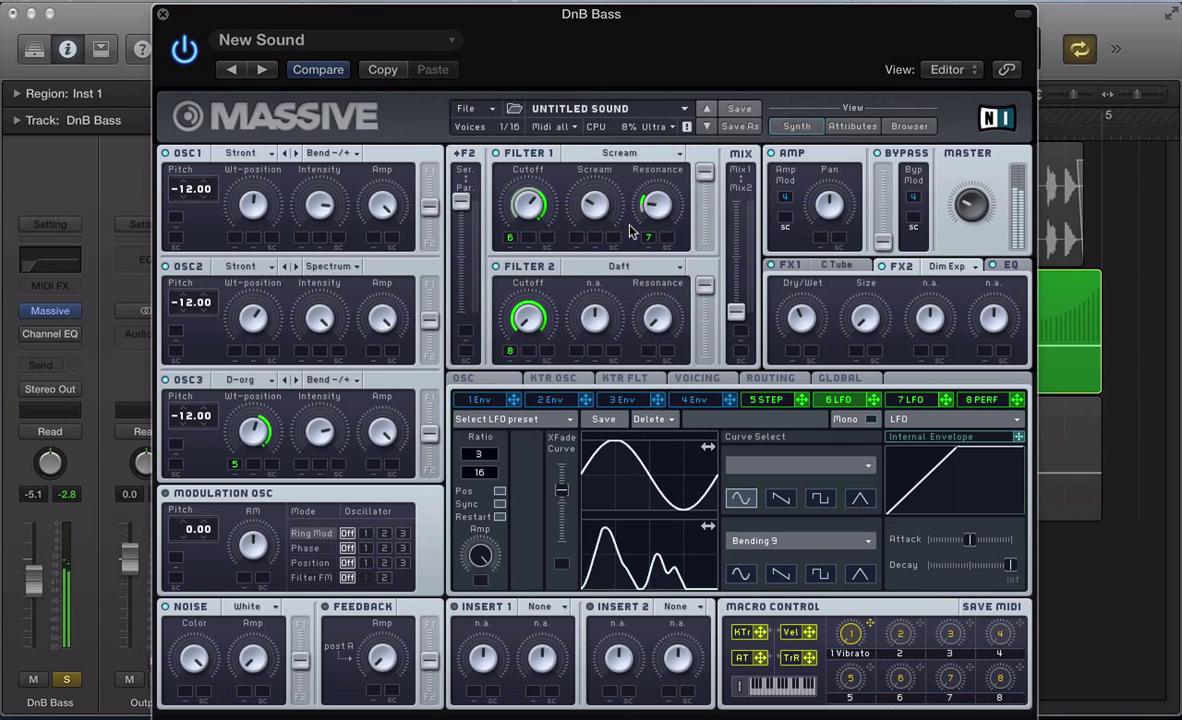
# - Close the Massive editor, unmute and solo the DnB Double Beat track, and play it together with the bass
pyautogui.press('super+w')
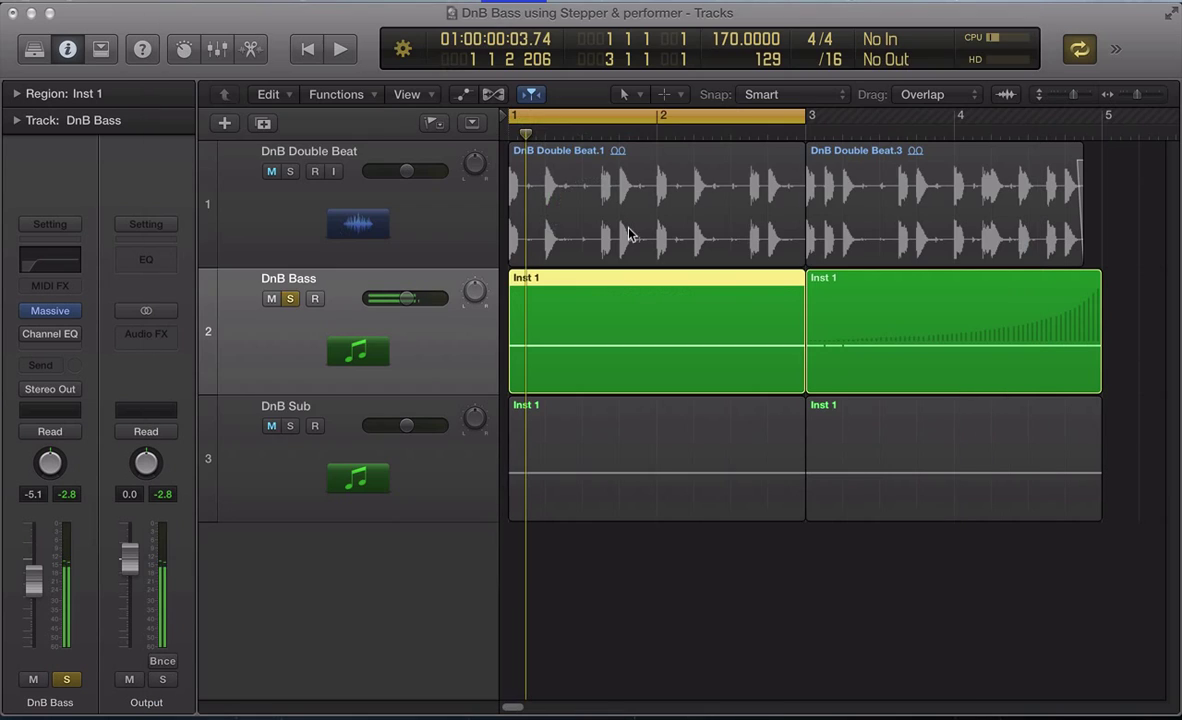
pyautogui.click(290, 171)
pyautogui.click(271, 171)
pyautogui.press('space')
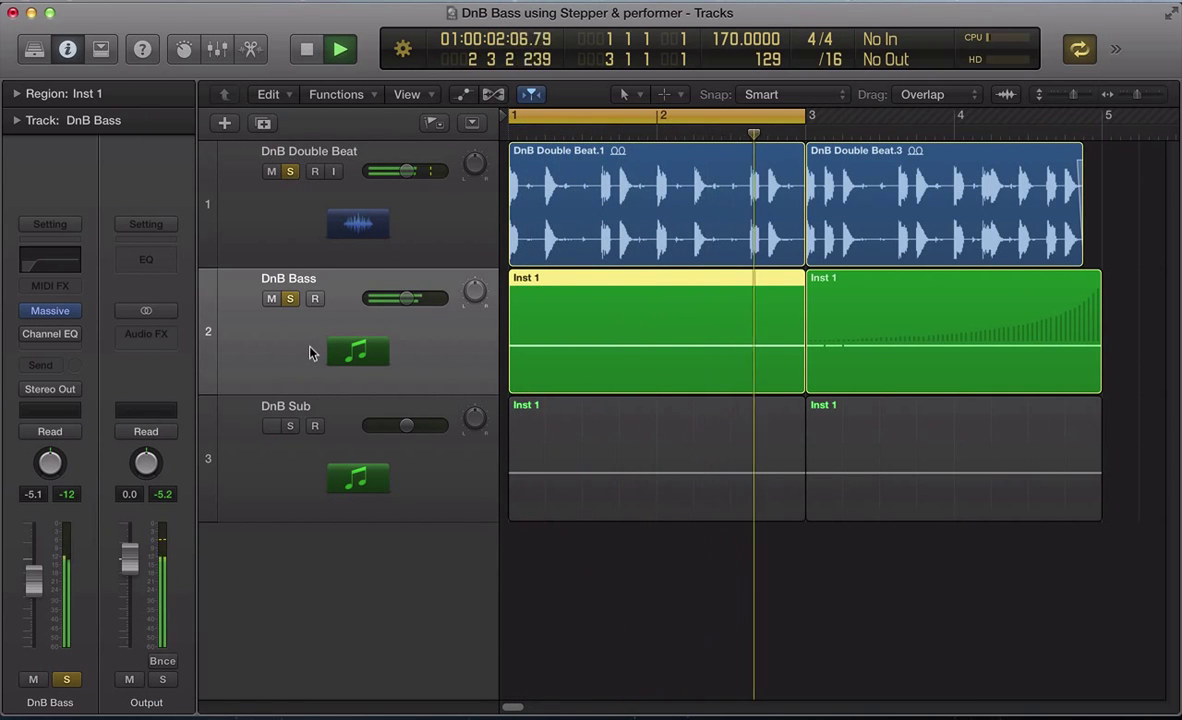
# - Reopen the Massive editor and raise the upward pitchbend range in the oscillator settings
pyautogui.press('v')
pyautogui.click(462, 379)
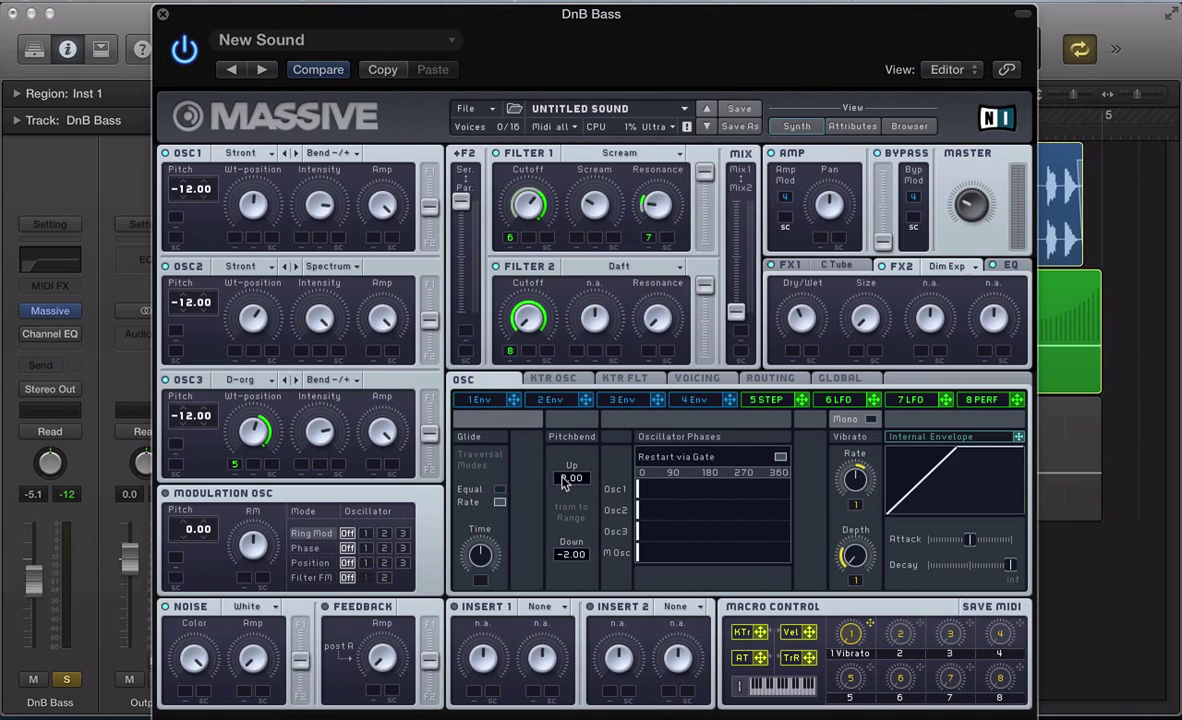
pyautogui.moveTo(564, 462); pyautogui.dragTo(566, 407)
pyautogui.click(768, 401)
pyautogui.click(836, 399)
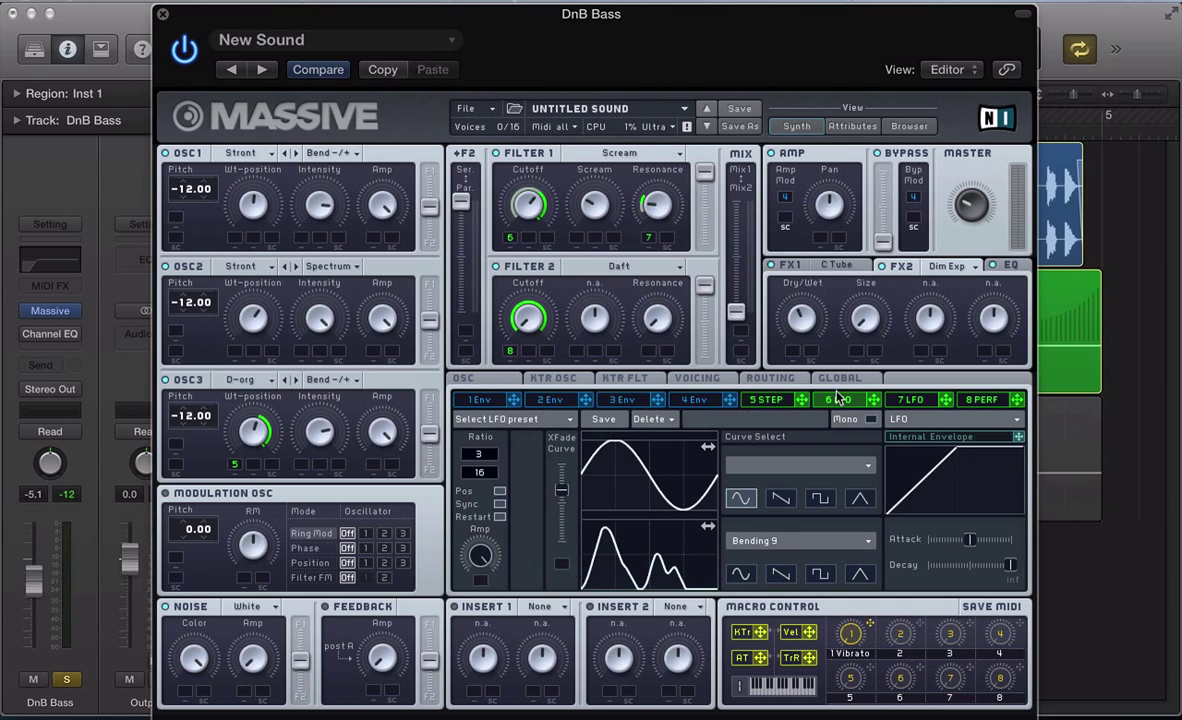
# - Load the Sine Shaper into insert 1 and show the synth's signal routing
pyautogui.click(548, 603)
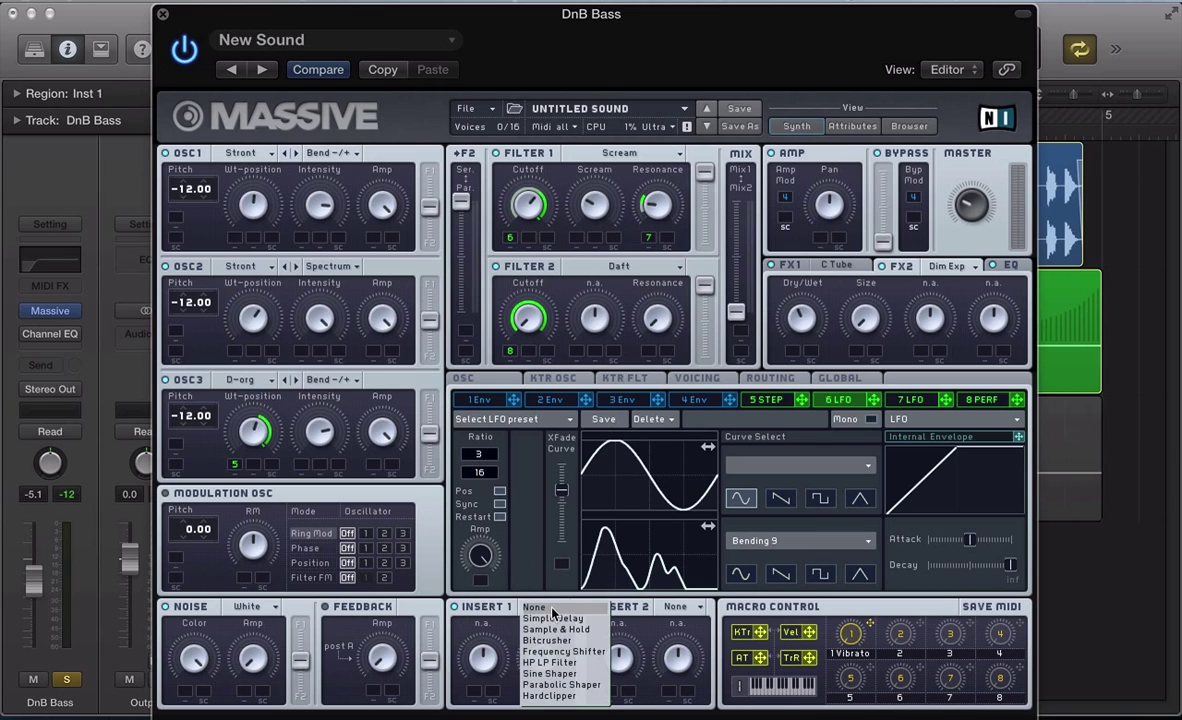
pyautogui.click(549, 673)
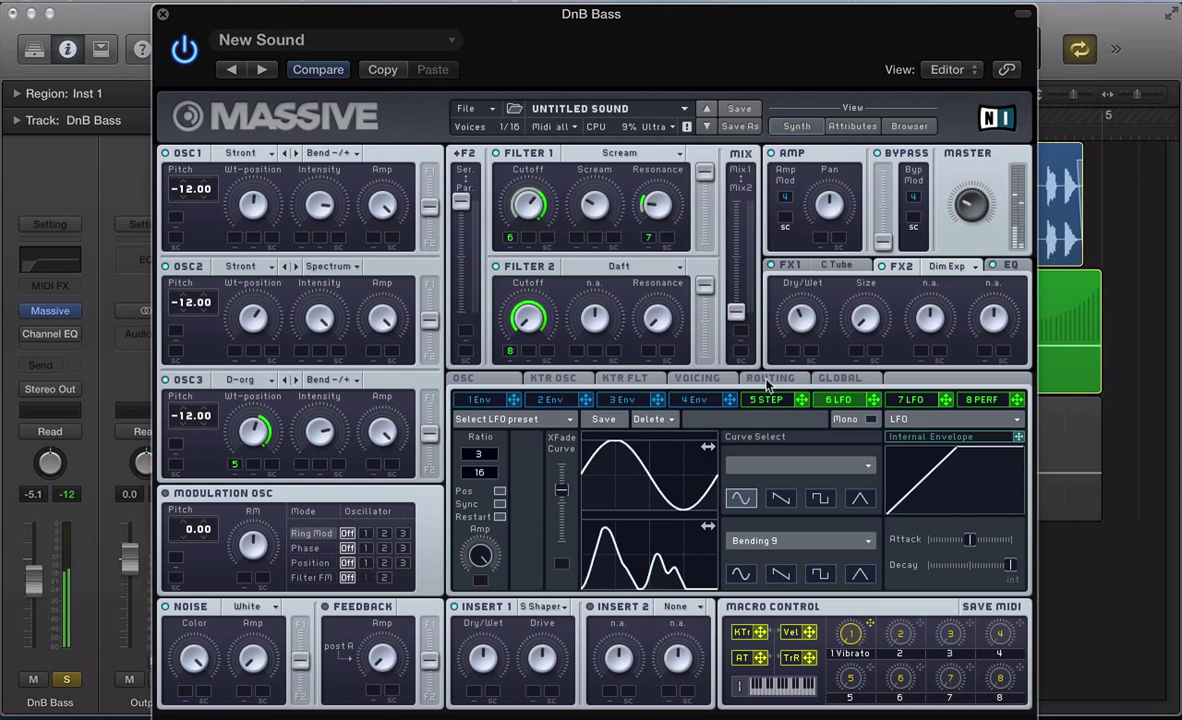
pyautogui.click(768, 381)
pyautogui.press('super+w')
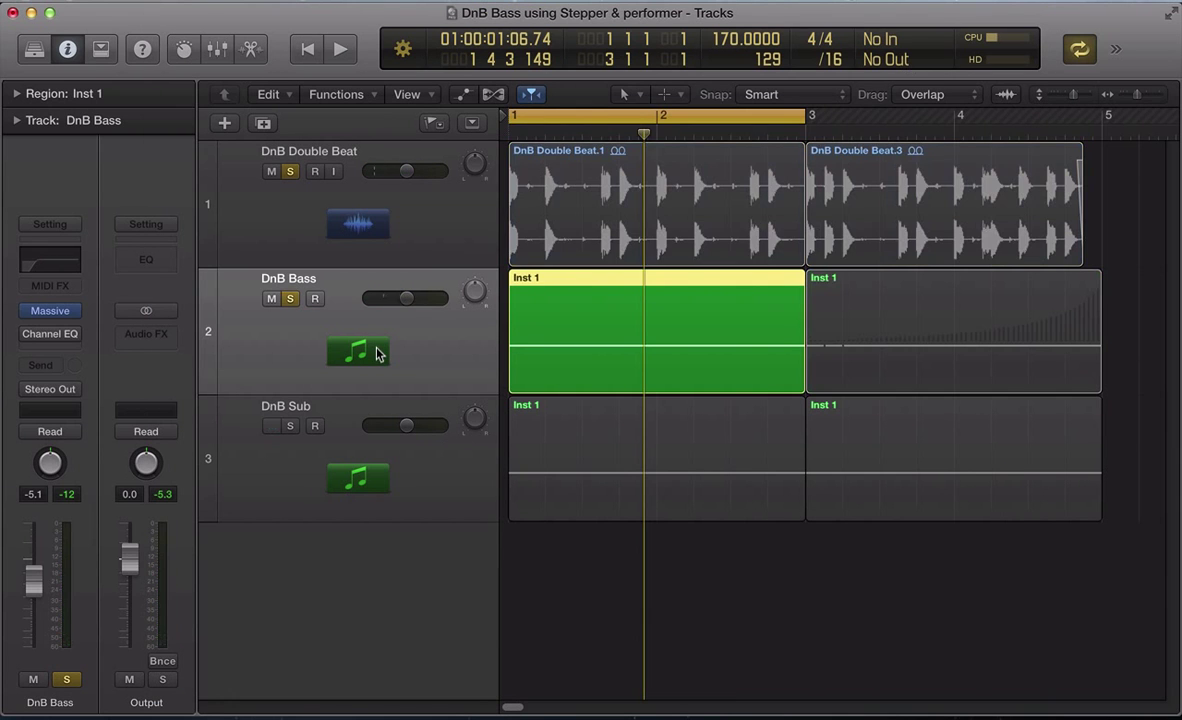
pyautogui.click(375, 350)
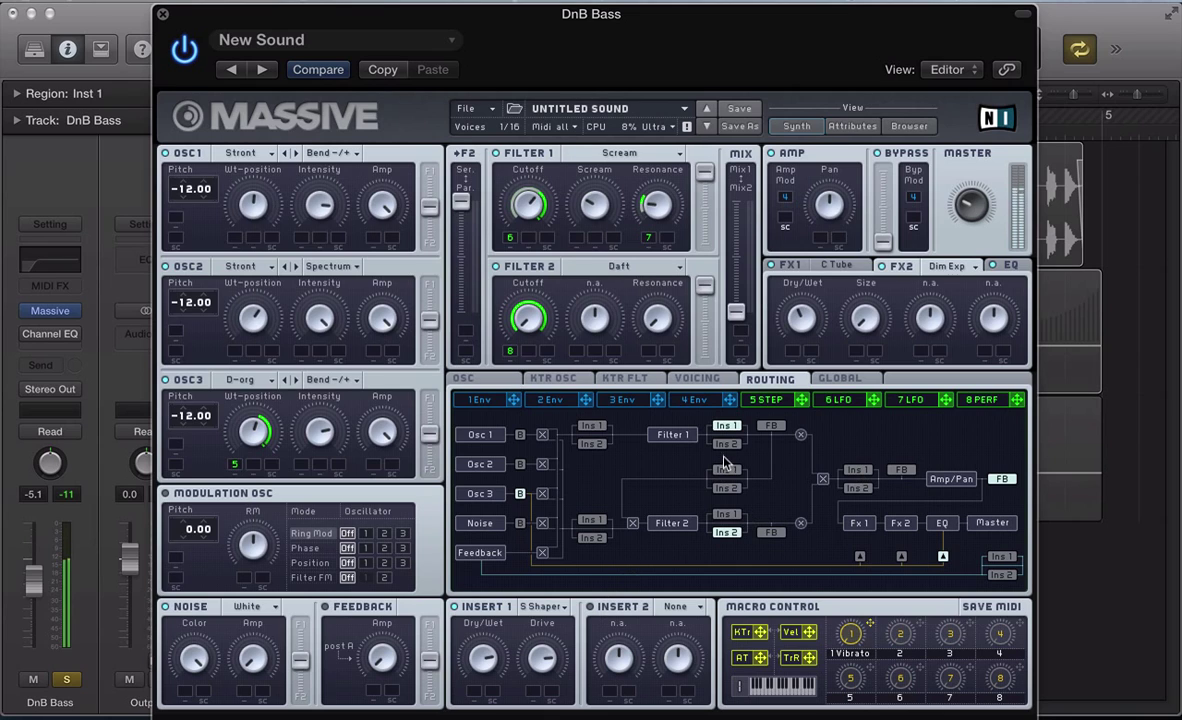
# - Compare insert 1 before and after filter 1 in the routing, leaving it placed before filter 1
pyautogui.click(590, 426)
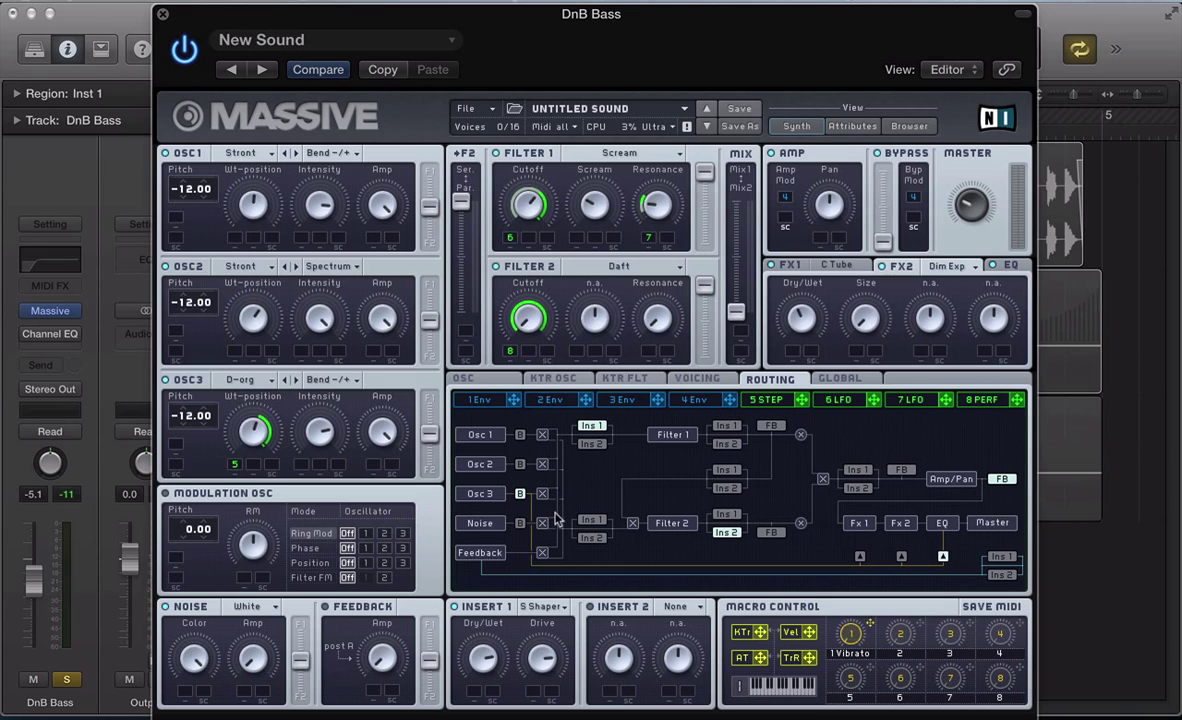
pyautogui.click(726, 427)
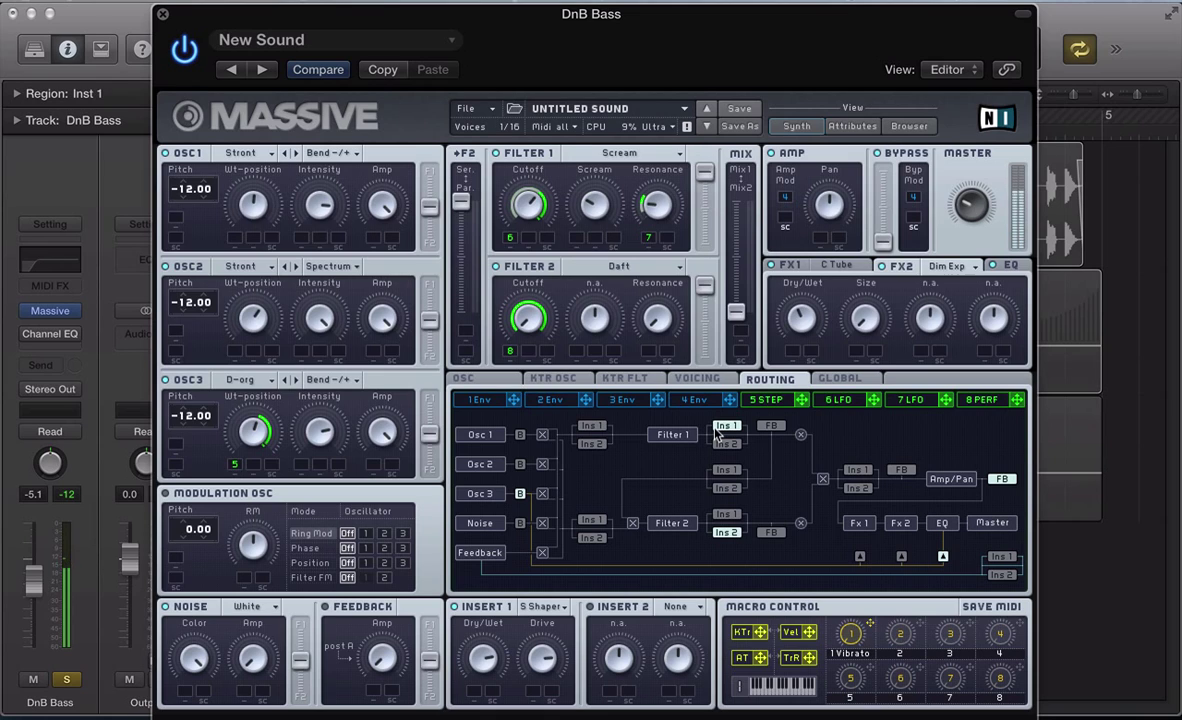
pyautogui.click(592, 426)
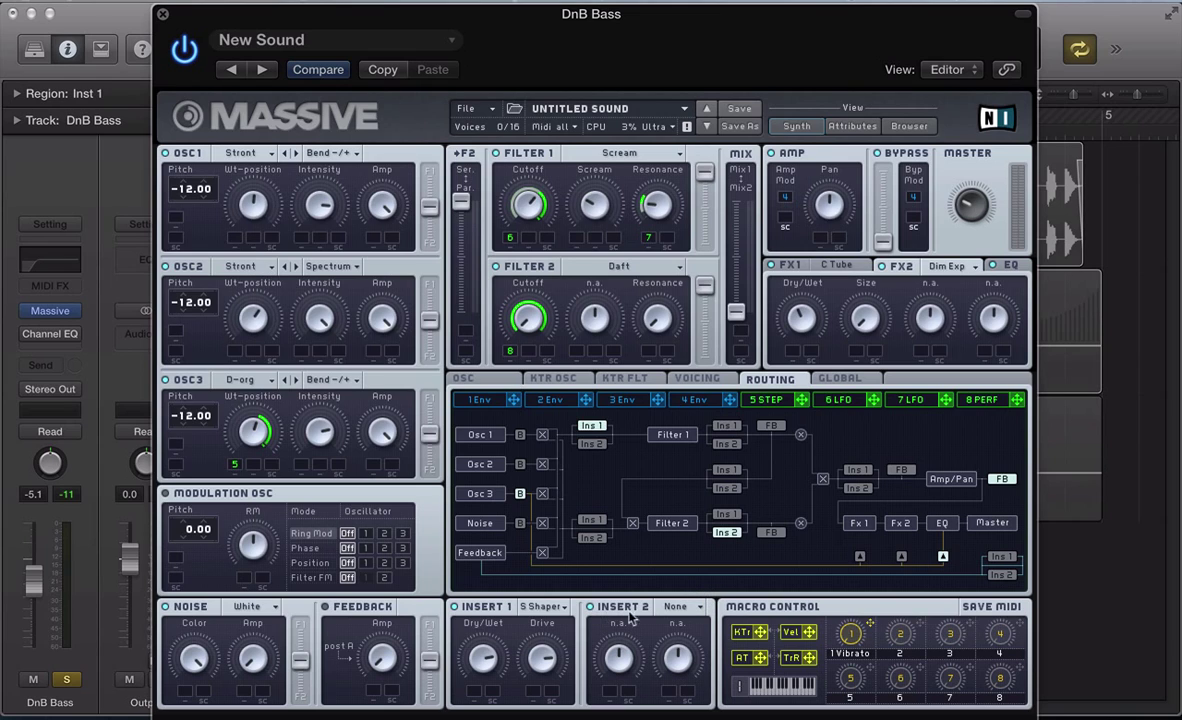
# - Load Sample & Hold into insert 2 and route it between the filter mix and Amp/Pan
pyautogui.click(676, 607)
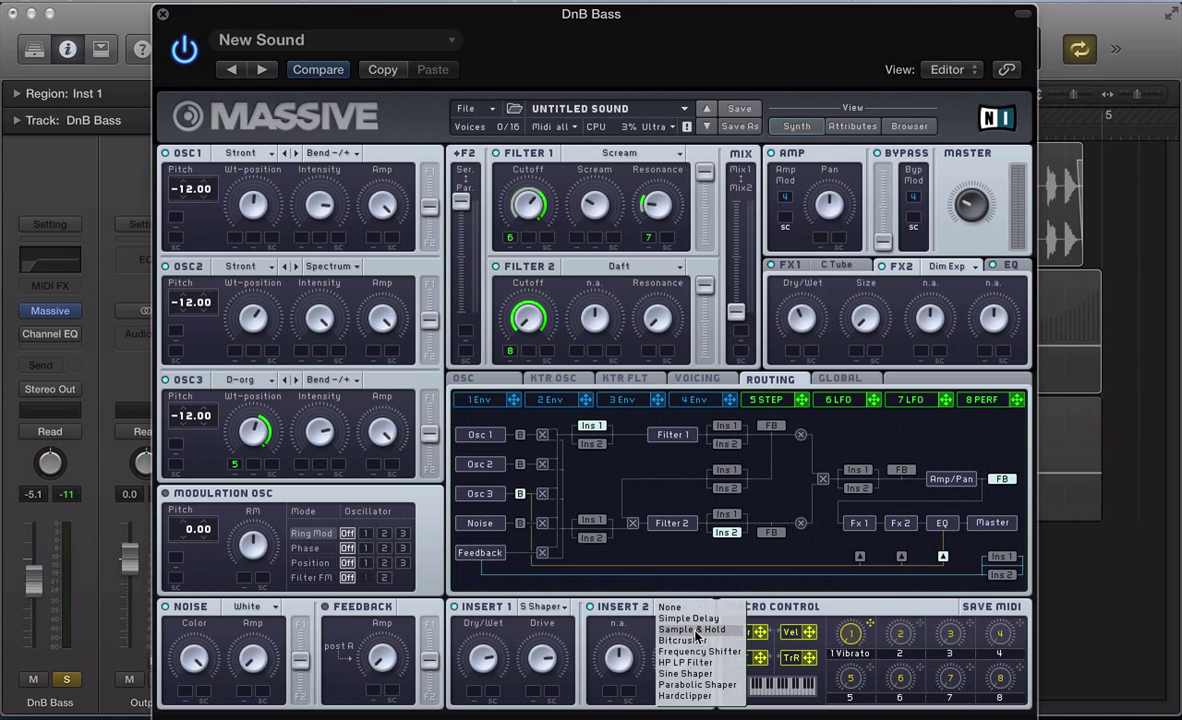
pyautogui.click(692, 622)
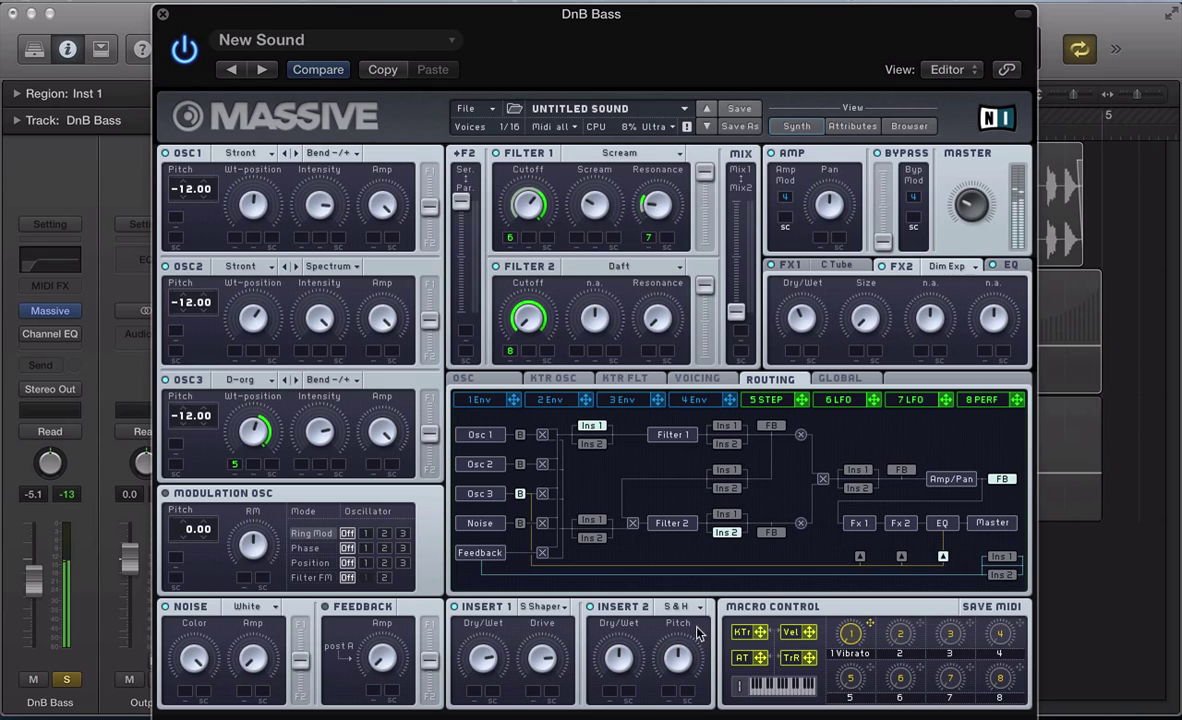
pyautogui.moveTo(726, 532); pyautogui.dragTo(857, 488)
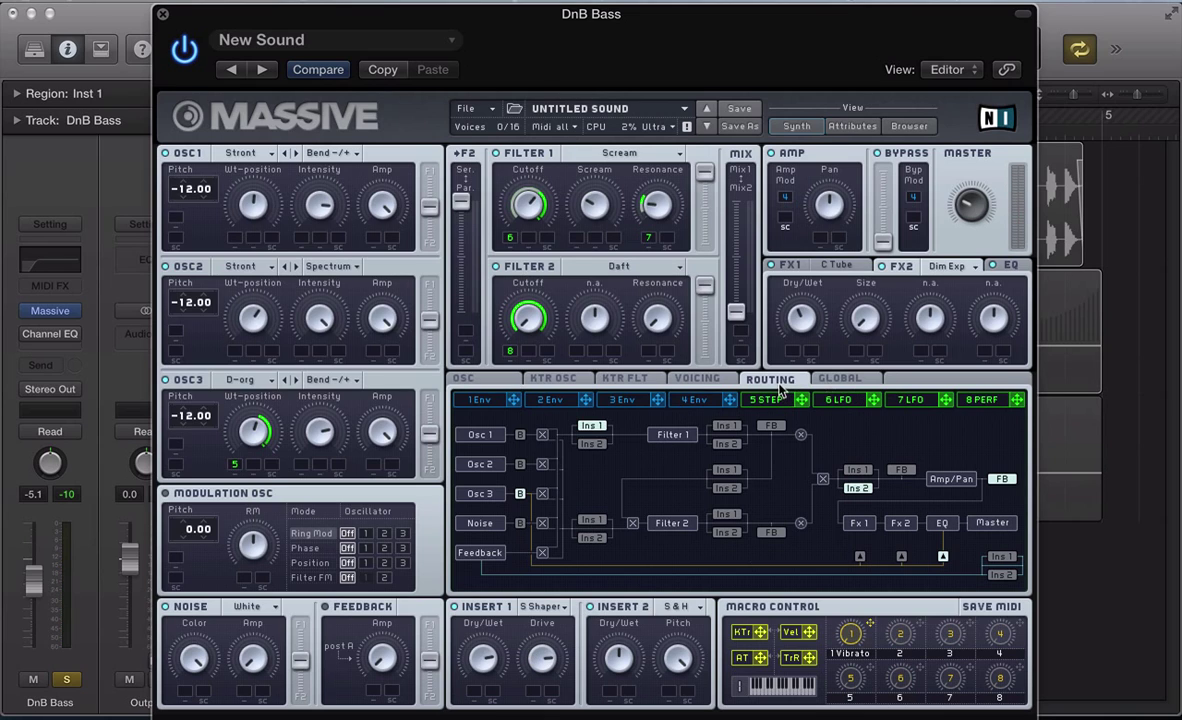
# - Assign envelope 1 to the EQ frequency on the DnB Bass patch and set its modulation range
pyautogui.click(1012, 267)
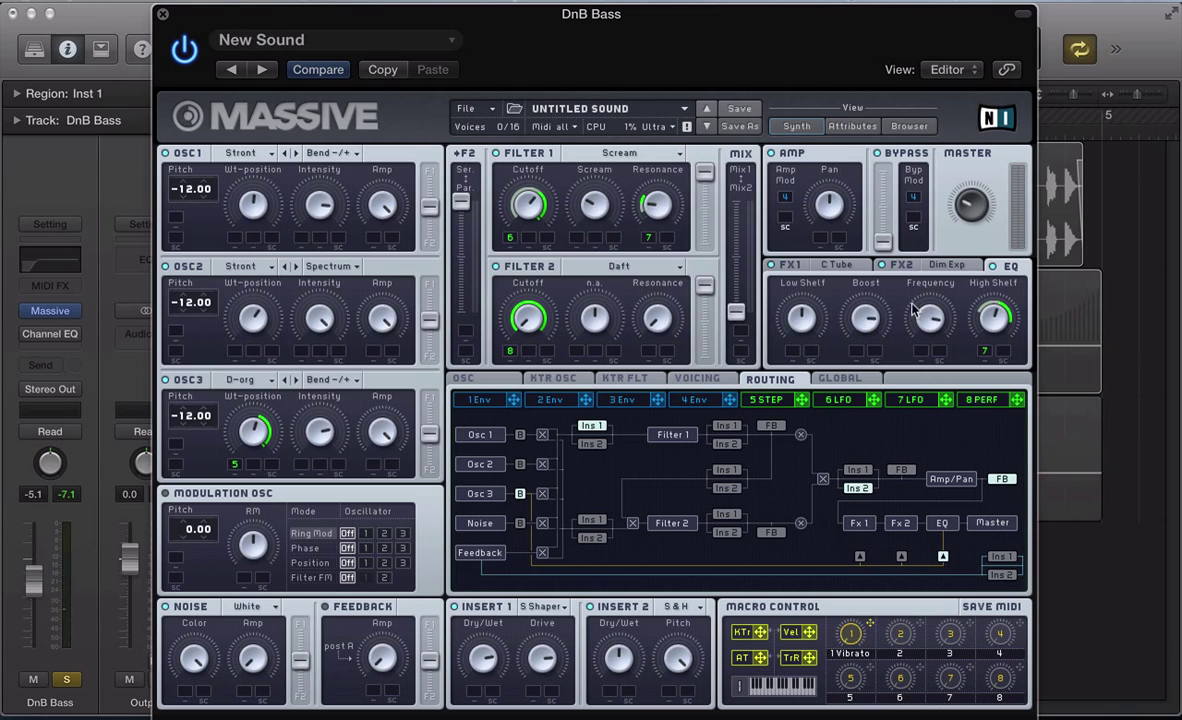
pyautogui.moveTo(912, 310); pyautogui.dragTo(917, 292)
pyautogui.click(478, 400)
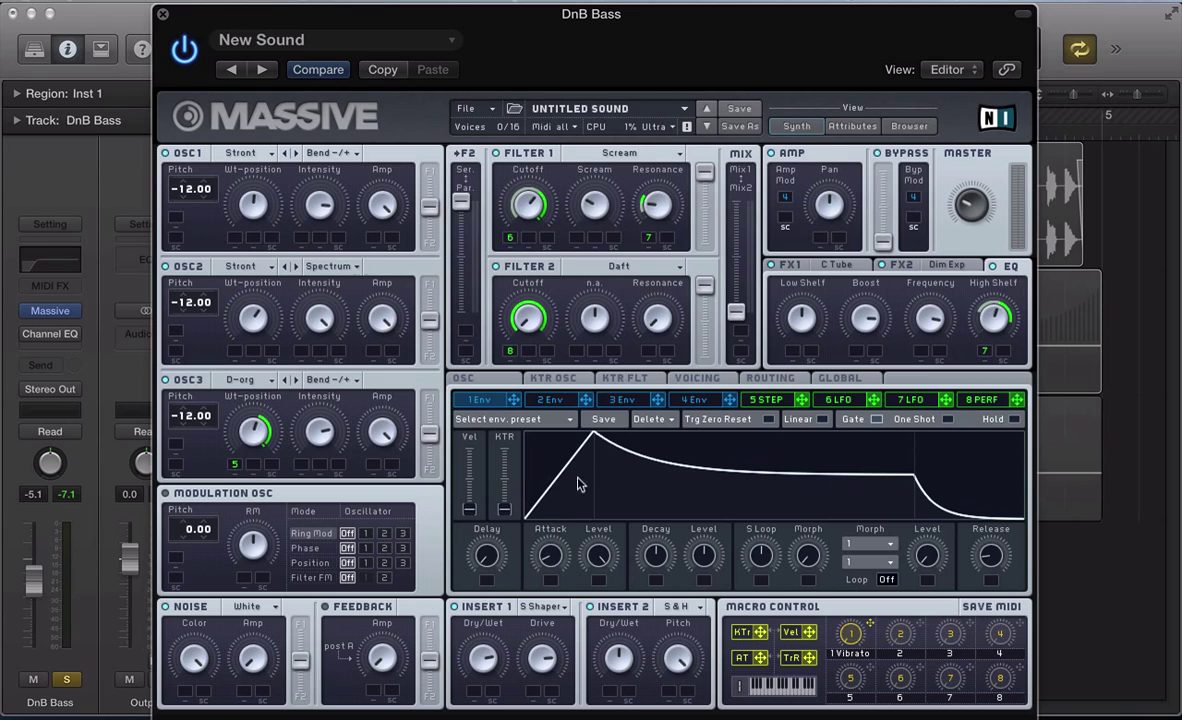
pyautogui.moveTo(514, 401); pyautogui.dragTo(920, 350)
pyautogui.moveTo(924, 369); pyautogui.dragTo(933, 410)
# - Shape envelope 1 with a longer attack and the sustain level raised to maximum
pyautogui.moveTo(579, 462); pyautogui.dragTo(757, 440)
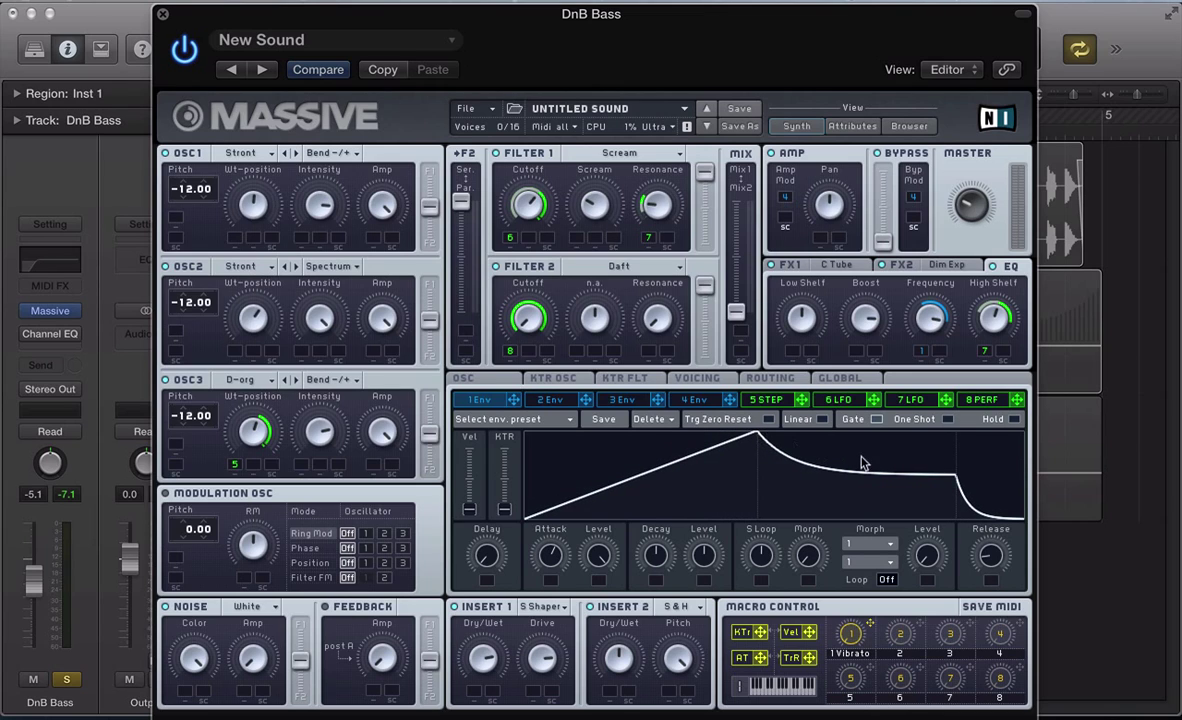
pyautogui.moveTo(864, 463); pyautogui.dragTo(877, 388)
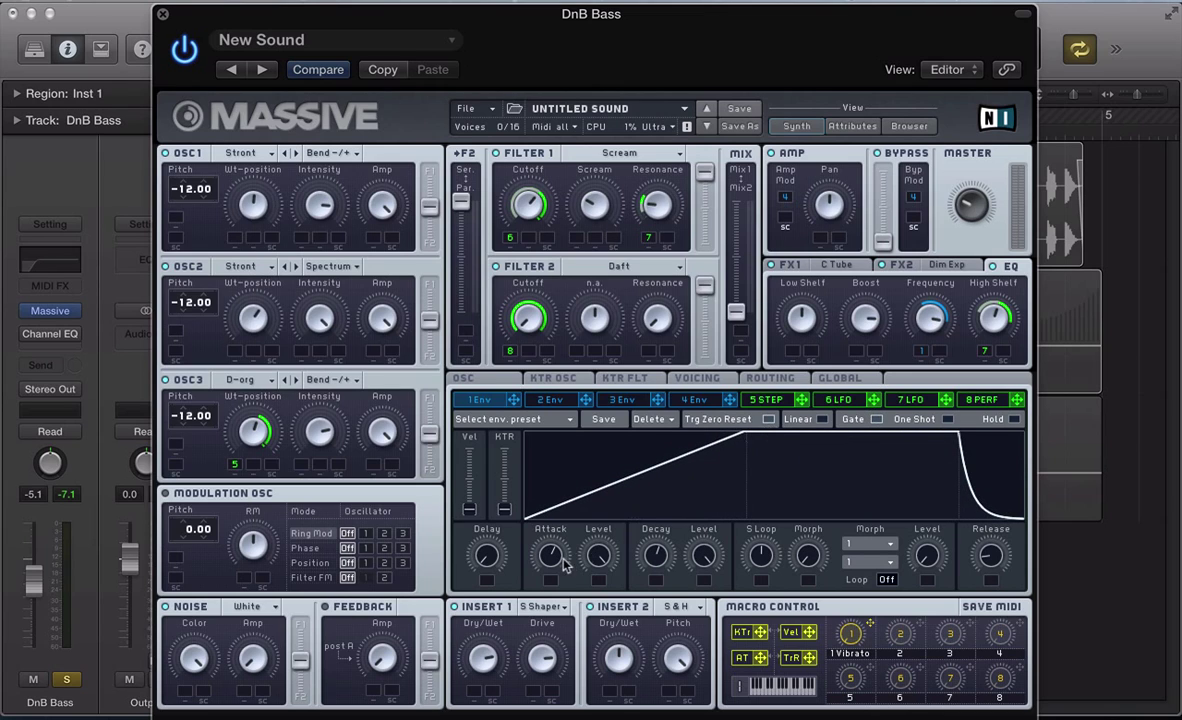
pyautogui.moveTo(556, 558); pyautogui.dragTo(556, 556)
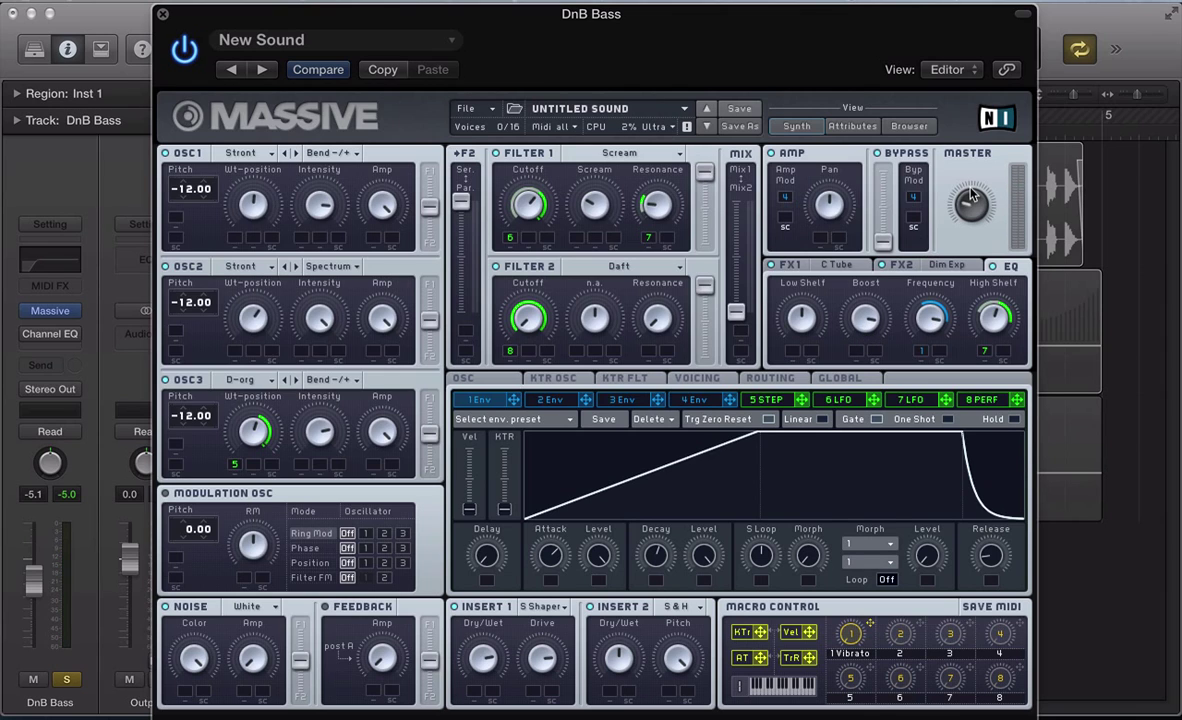
# - Hide the Massive window to return to the arrangement
pyautogui.press('super+w')
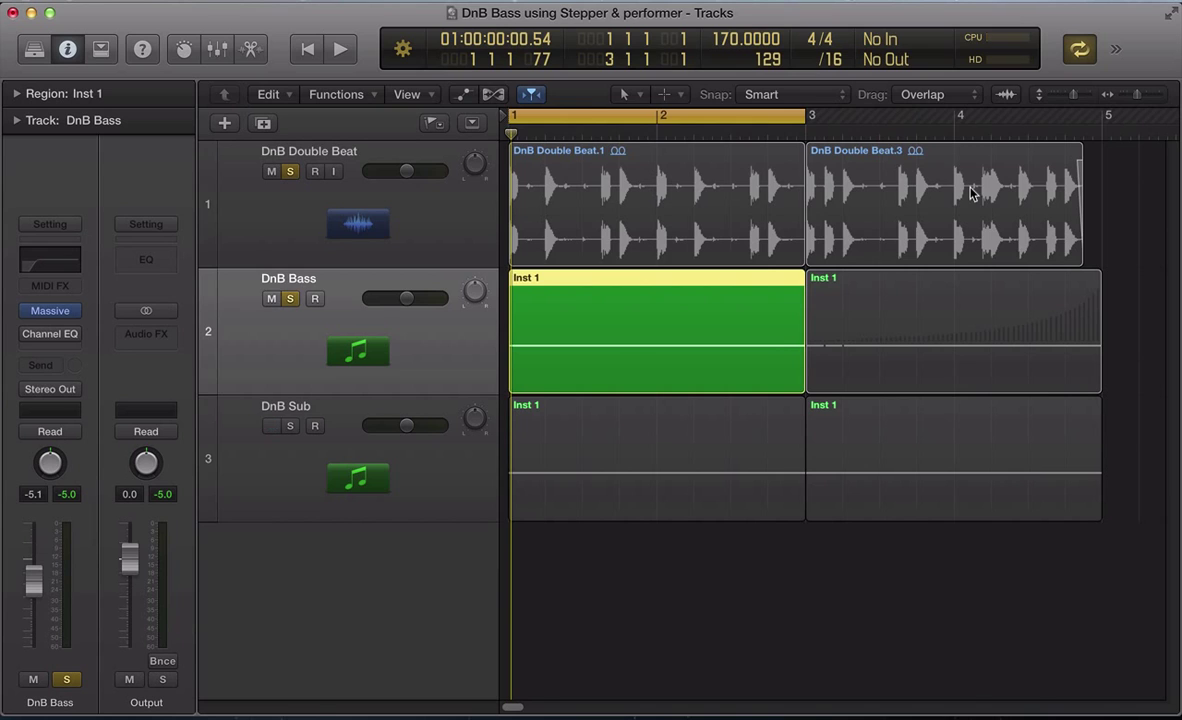
pyautogui.press('v')
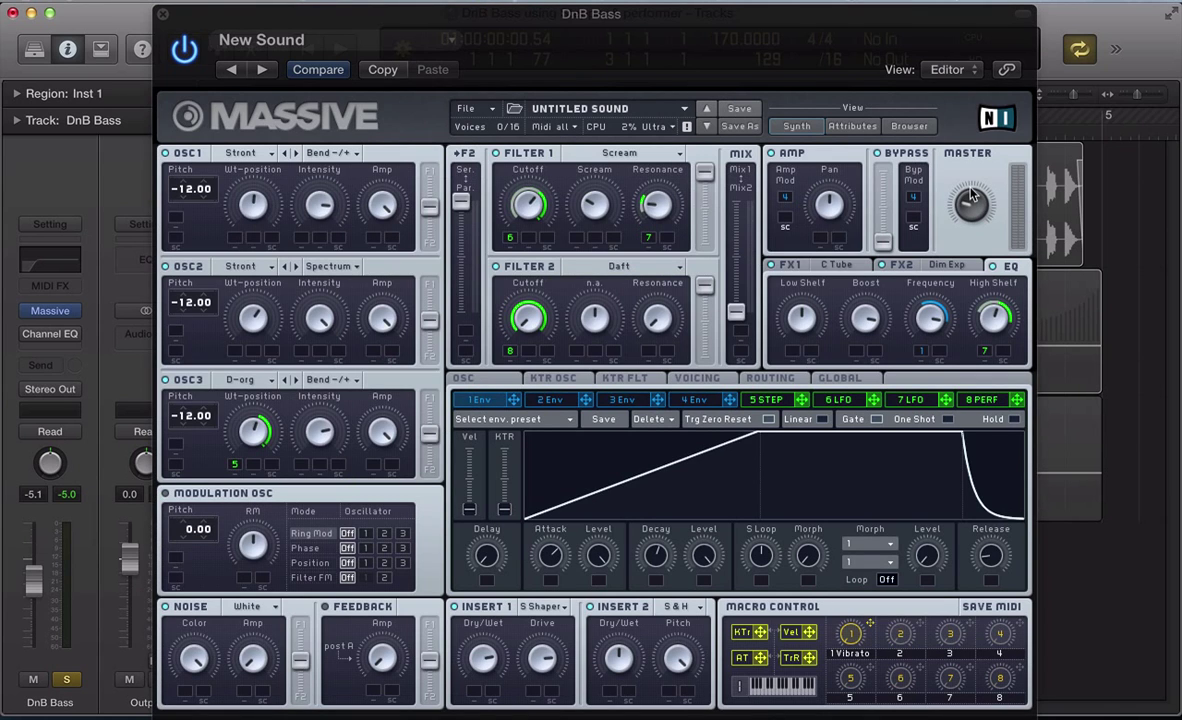
pyautogui.press('v')
pyautogui.press('v')
pyautogui.press('v')
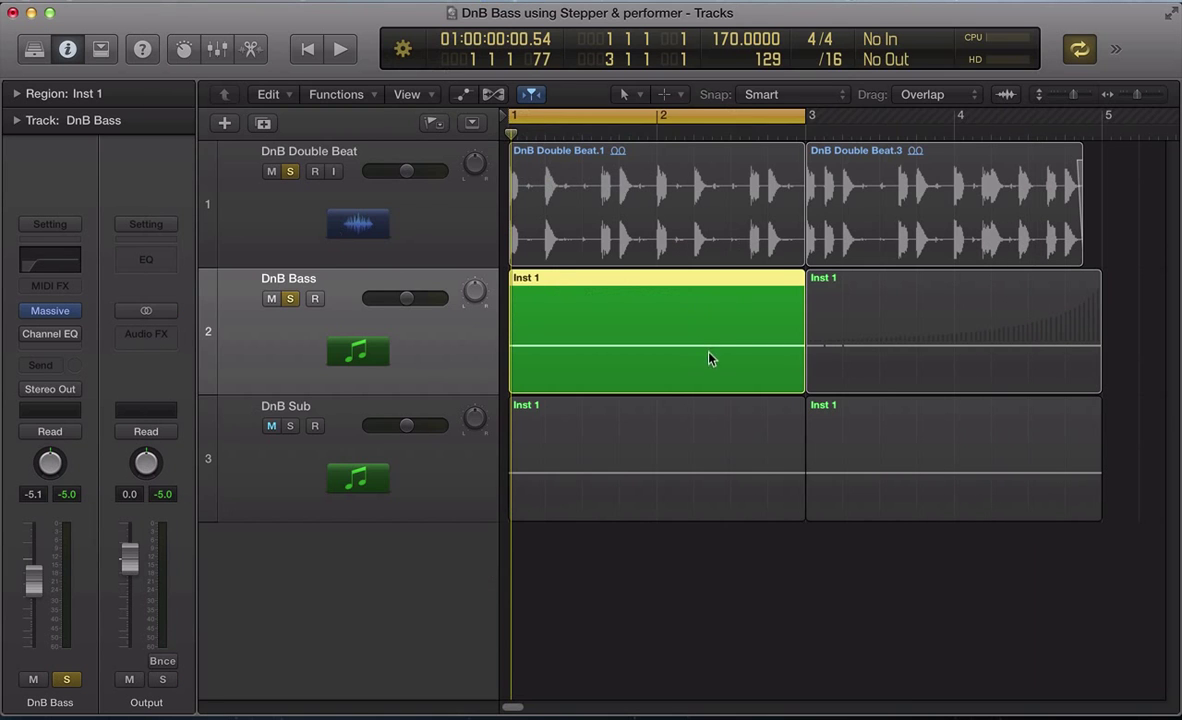
# - Extend the cycle range to bar 5 and open both DnB Bass regions in the piano roll
pyautogui.moveTo(806, 116); pyautogui.dragTo(1110, 135)
pyautogui.moveTo(1142, 295); pyautogui.dragTo(713, 358)
pyautogui.press('e')
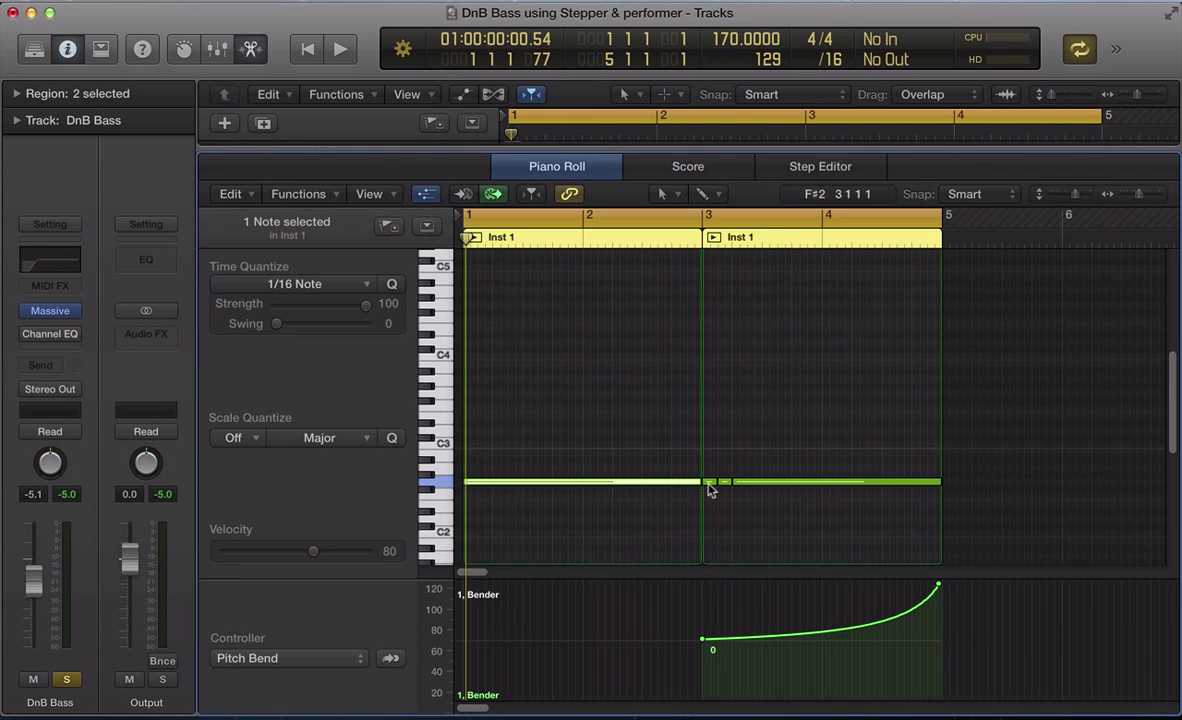
# - Play the DnB Bass notes with their pitch bend curve and close the piano roll
pyautogui.press('space')
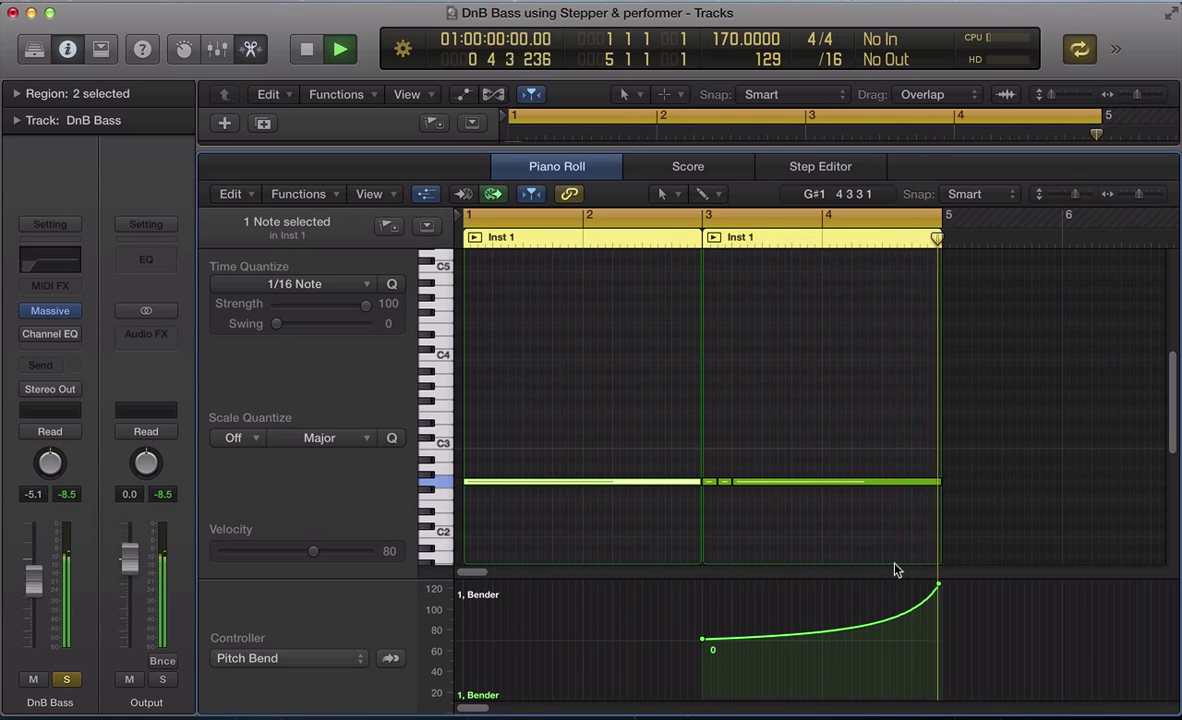
pyautogui.press('space')
pyautogui.press('p')
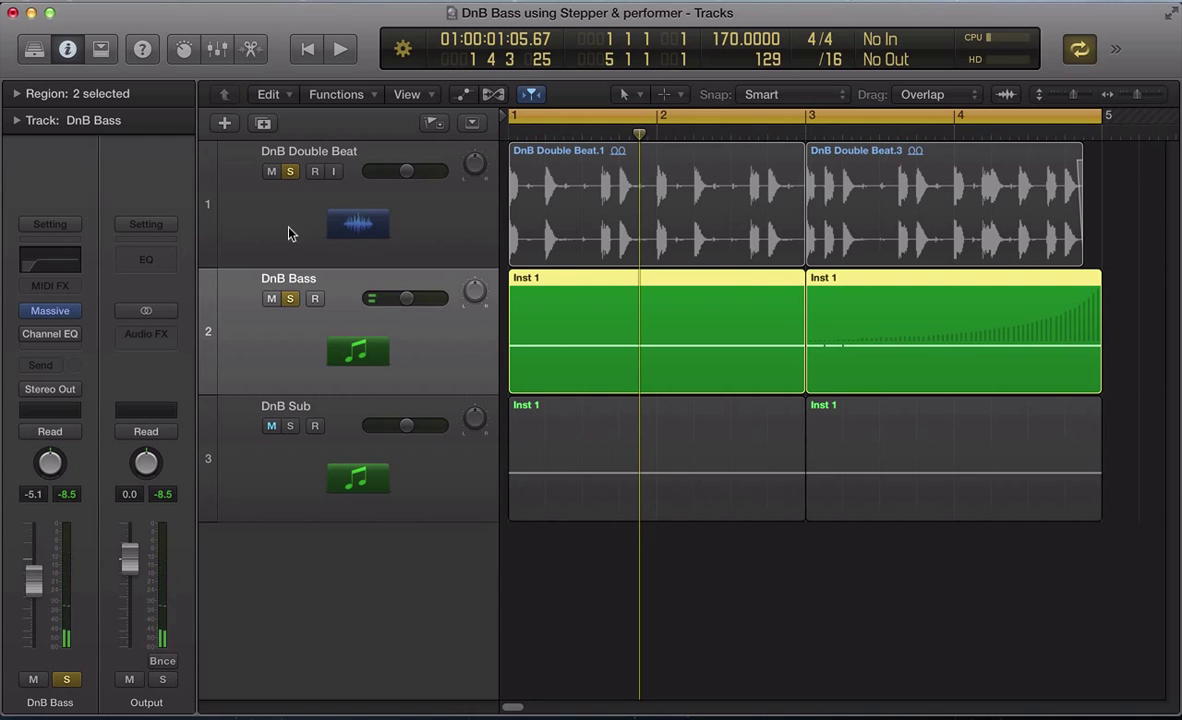
# - Examine the low-cut curve in the DnB Bass track's Channel EQ and close the plug-in windows
pyautogui.click(51, 336)
pyautogui.click(51, 336)
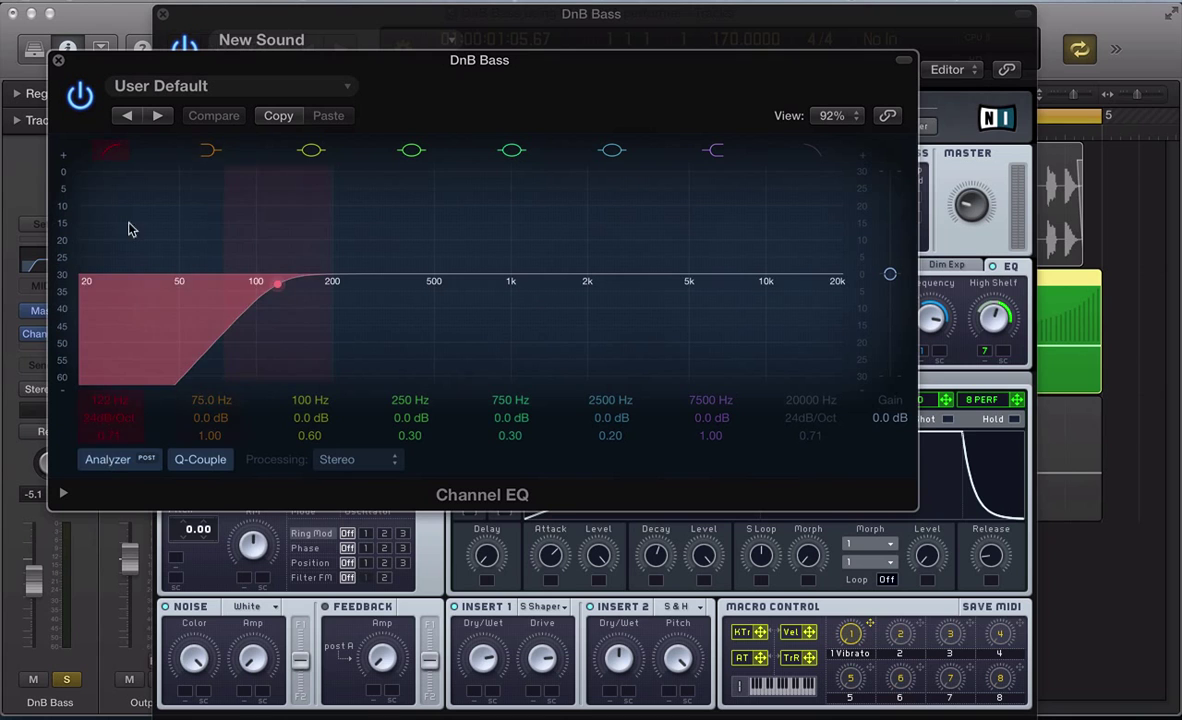
pyautogui.click(58, 64)
pyautogui.click(162, 14)
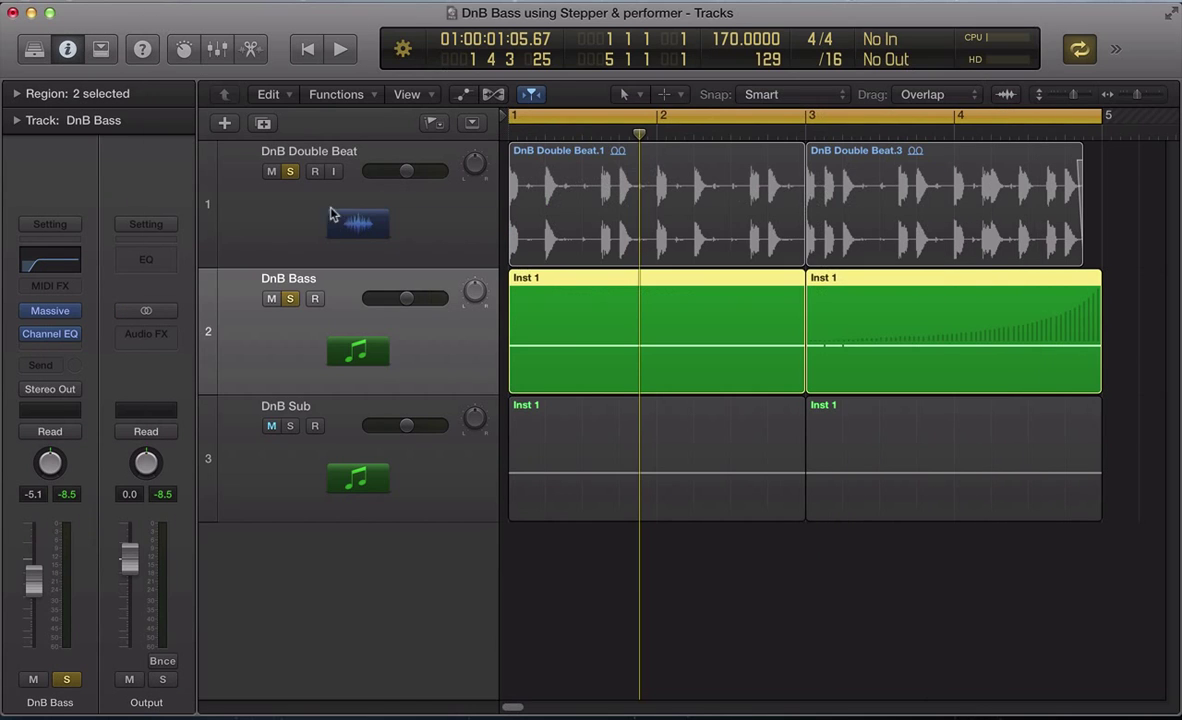
# - Unsolo the DnB Bass and DnB Double Beat tracks and open Massive on the DnB Sub track
pyautogui.click(290, 298)
pyautogui.click(290, 171)
pyautogui.click(420, 459)
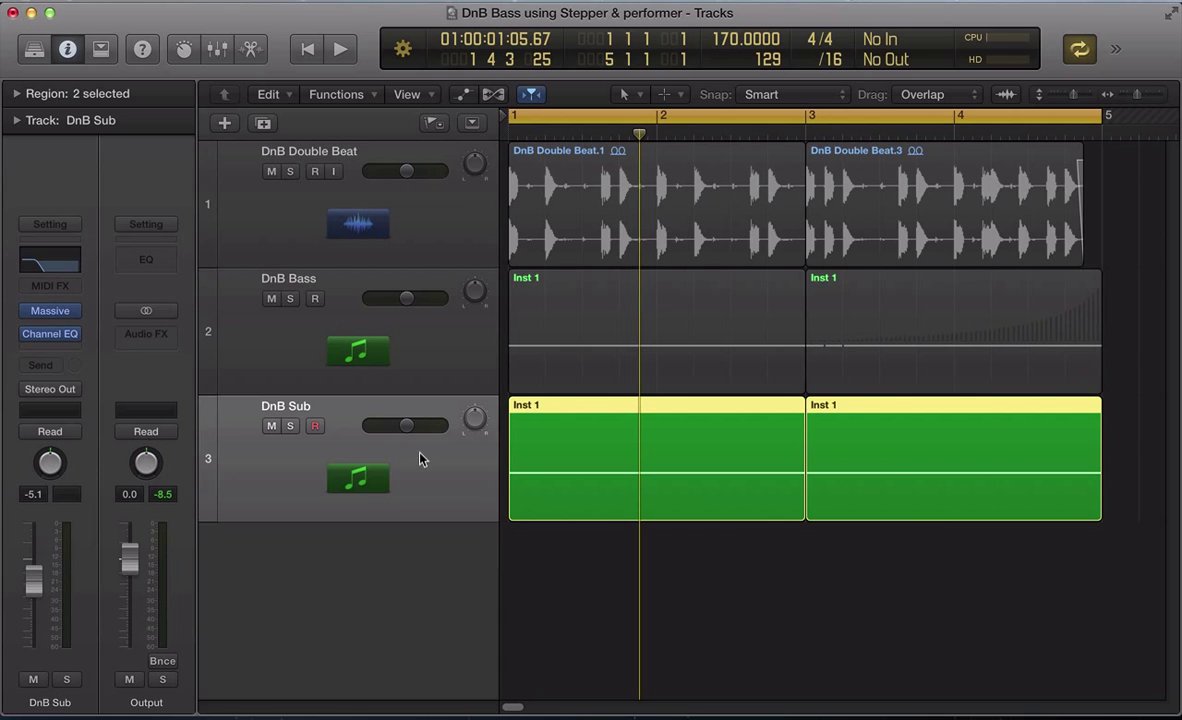
pyautogui.click(50, 310)
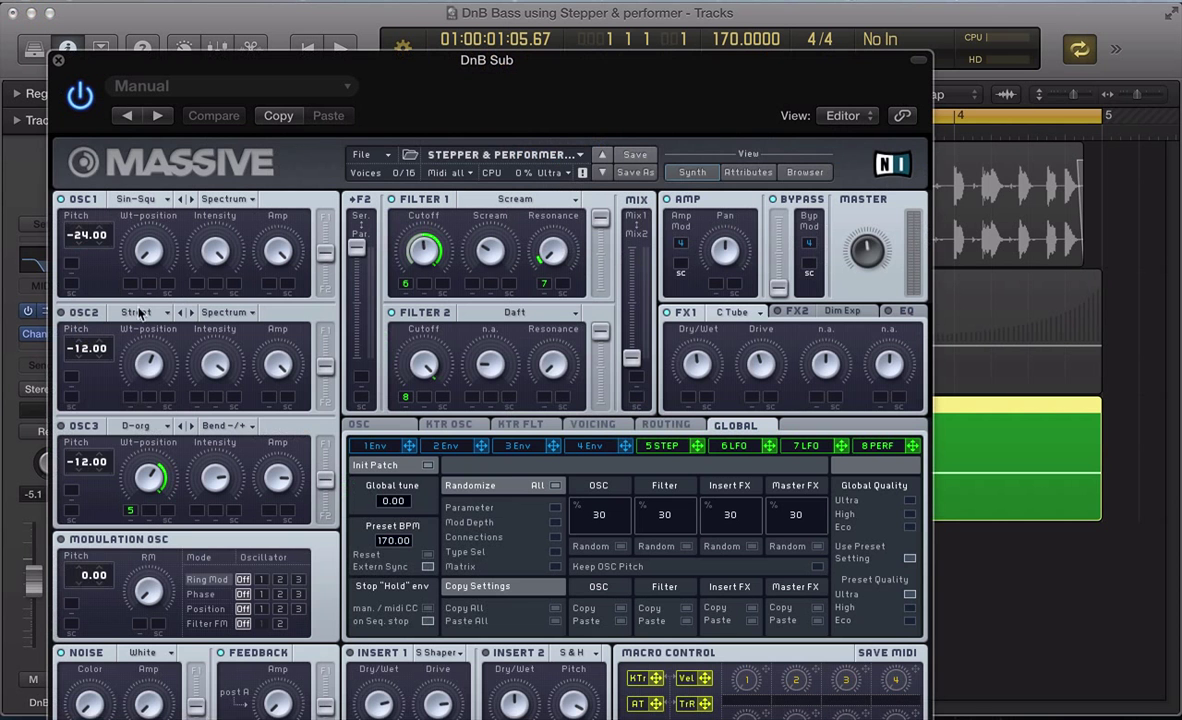
pyautogui.moveTo(398, 68); pyautogui.dragTo(453, 23)
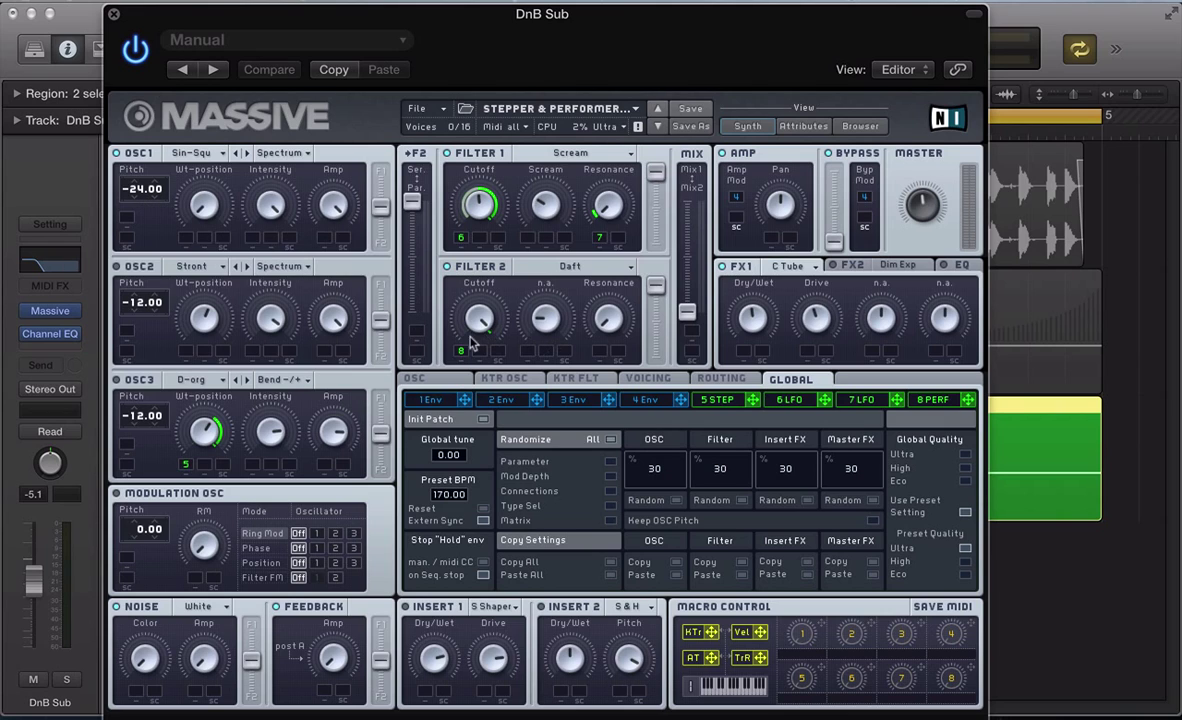
# - Try lower filter 2 cutoff settings on the DnB Sub patch during playback
pyautogui.moveTo(477, 317); pyautogui.dragTo(466, 290)
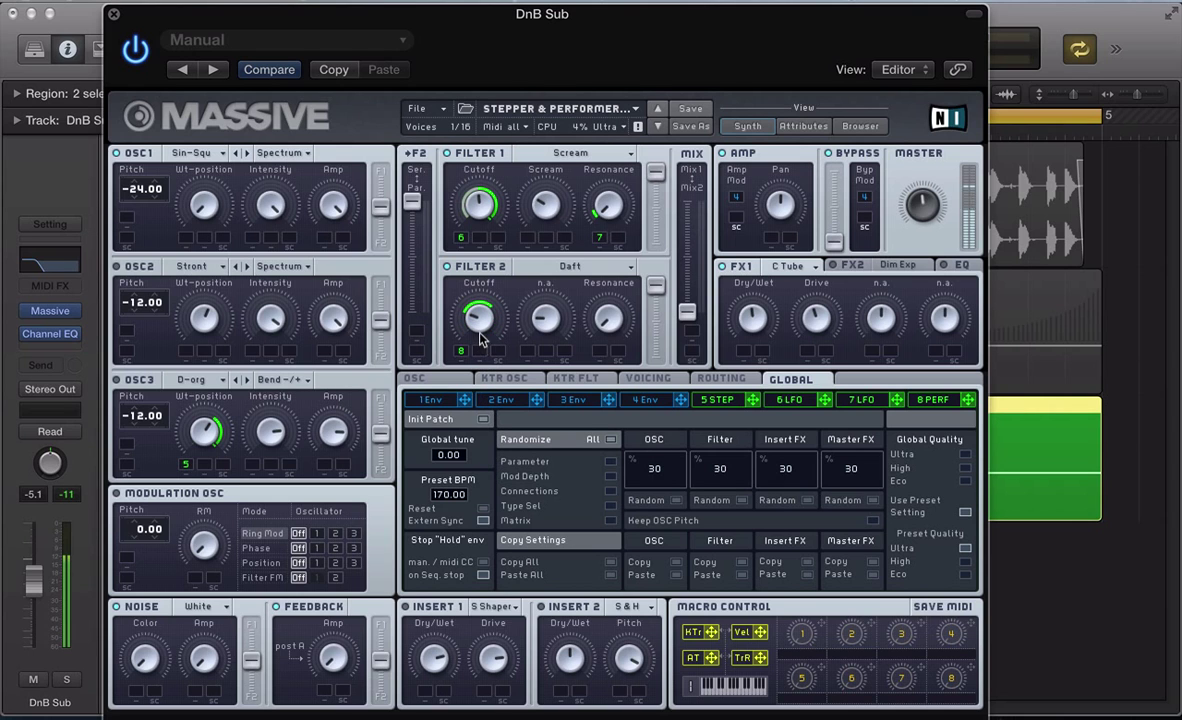
pyautogui.moveTo(480, 338); pyautogui.dragTo(449, 292)
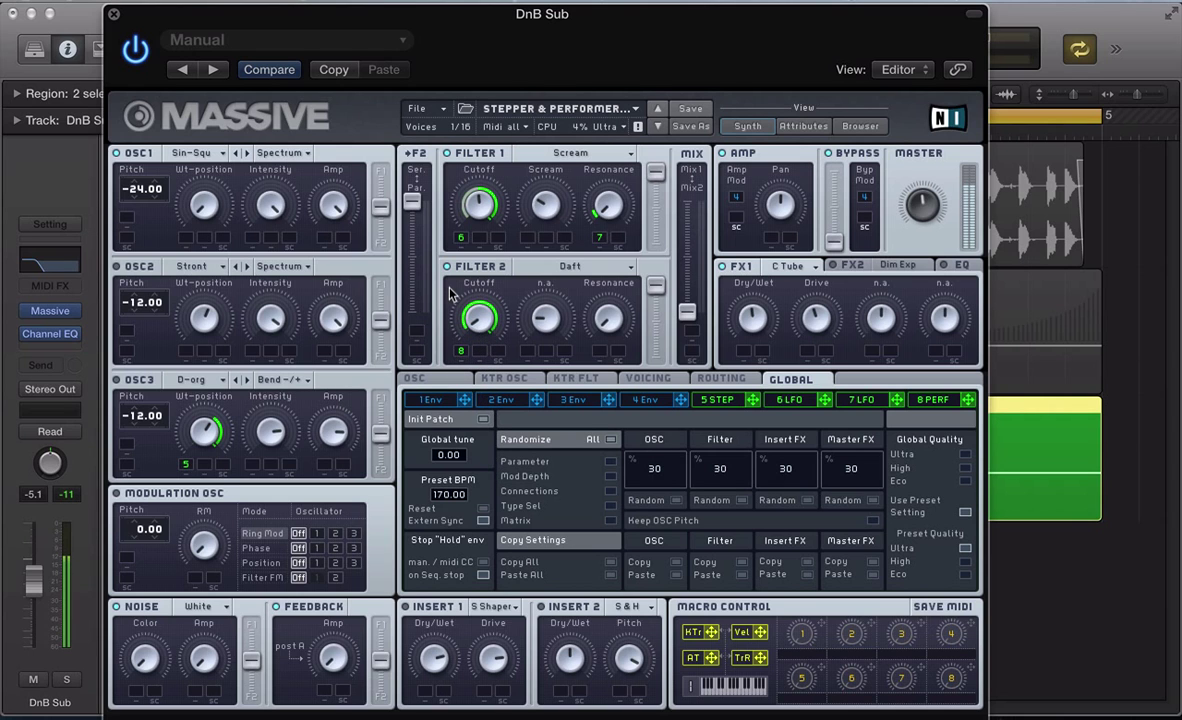
pyautogui.press('v')
pyautogui.press('v')
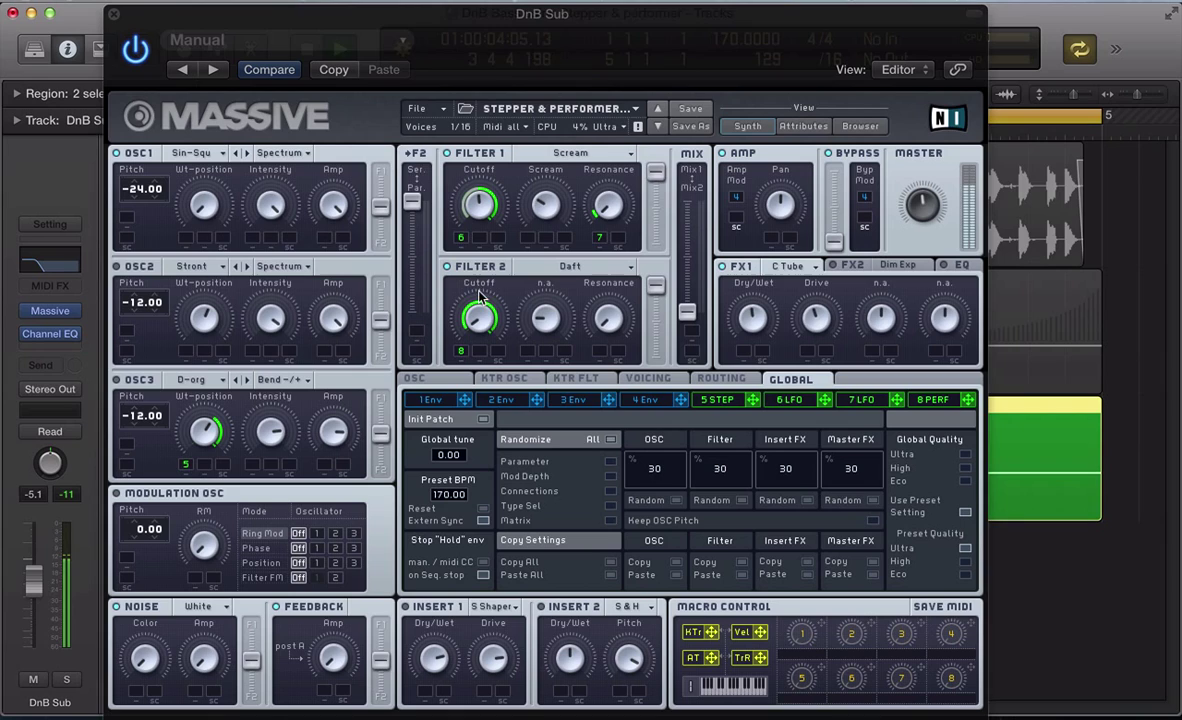
# - Examine the FX1, FX2 and EQ settings of the DnB Sub patch and close its window
pyautogui.click(888, 270)
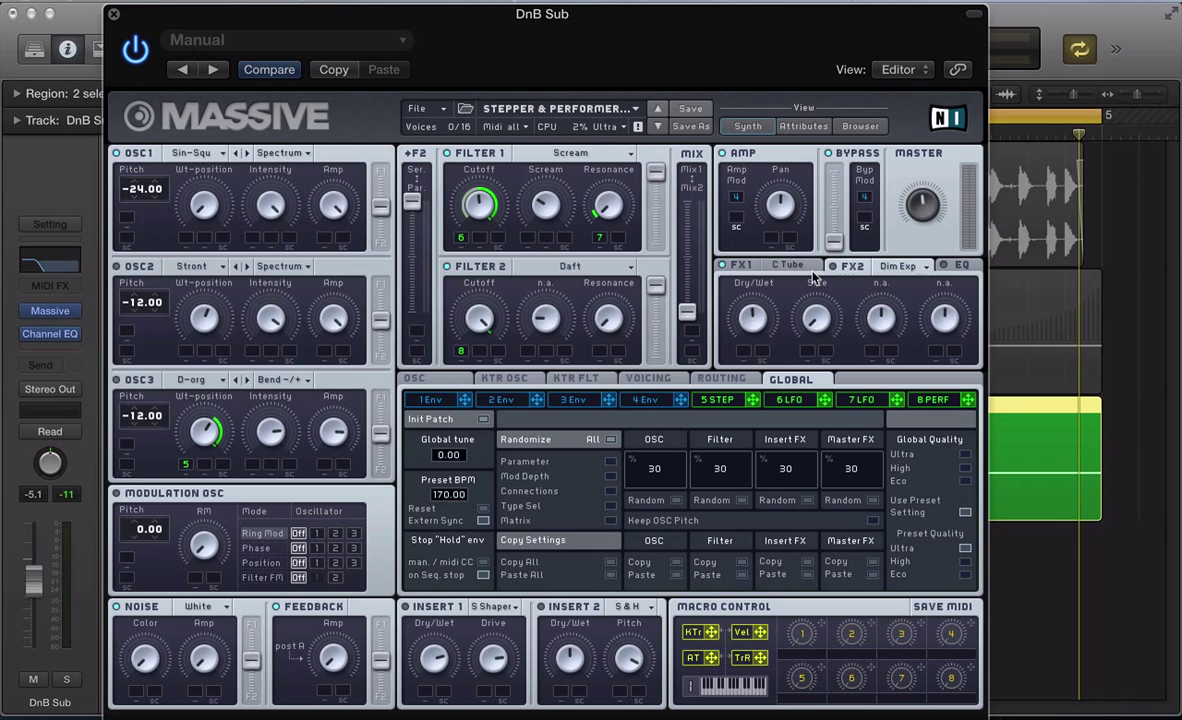
pyautogui.click(790, 268)
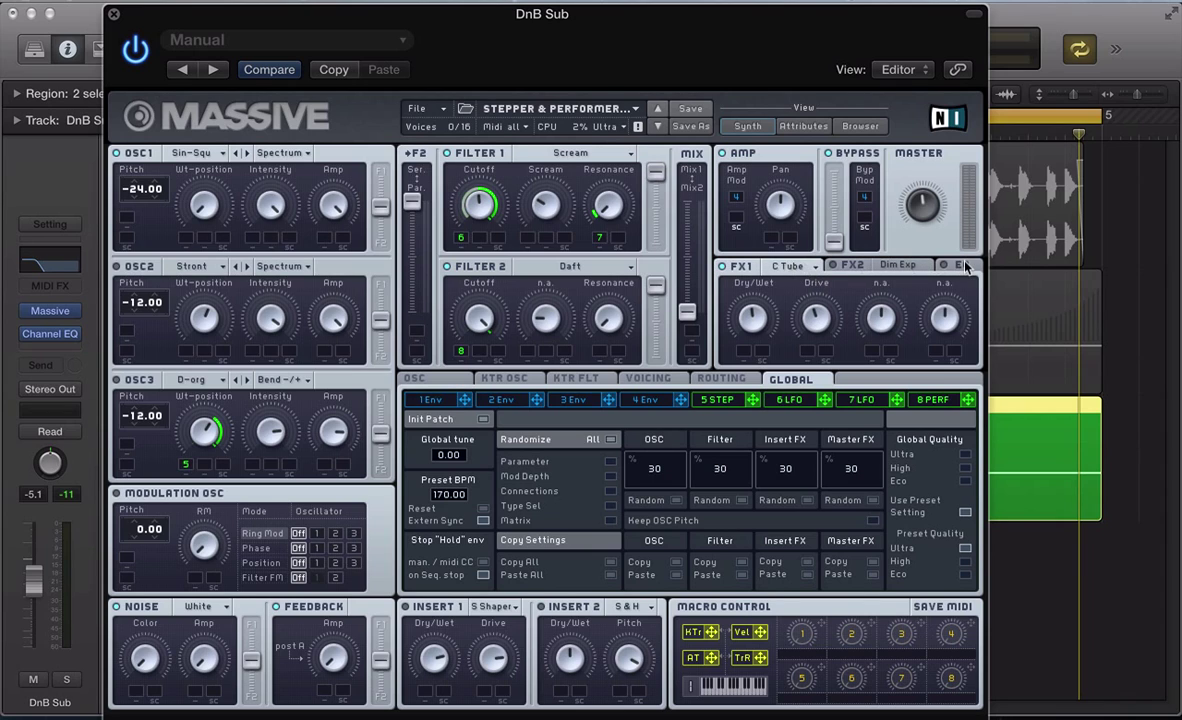
pyautogui.click(964, 266)
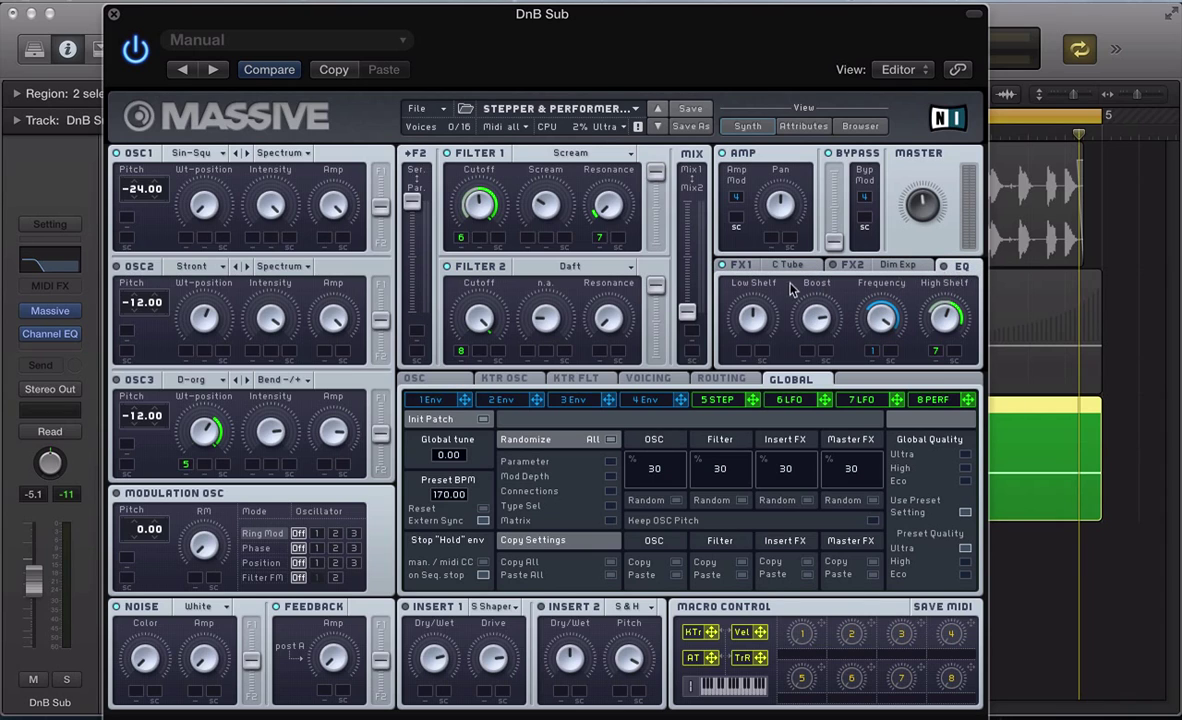
pyautogui.click(789, 268)
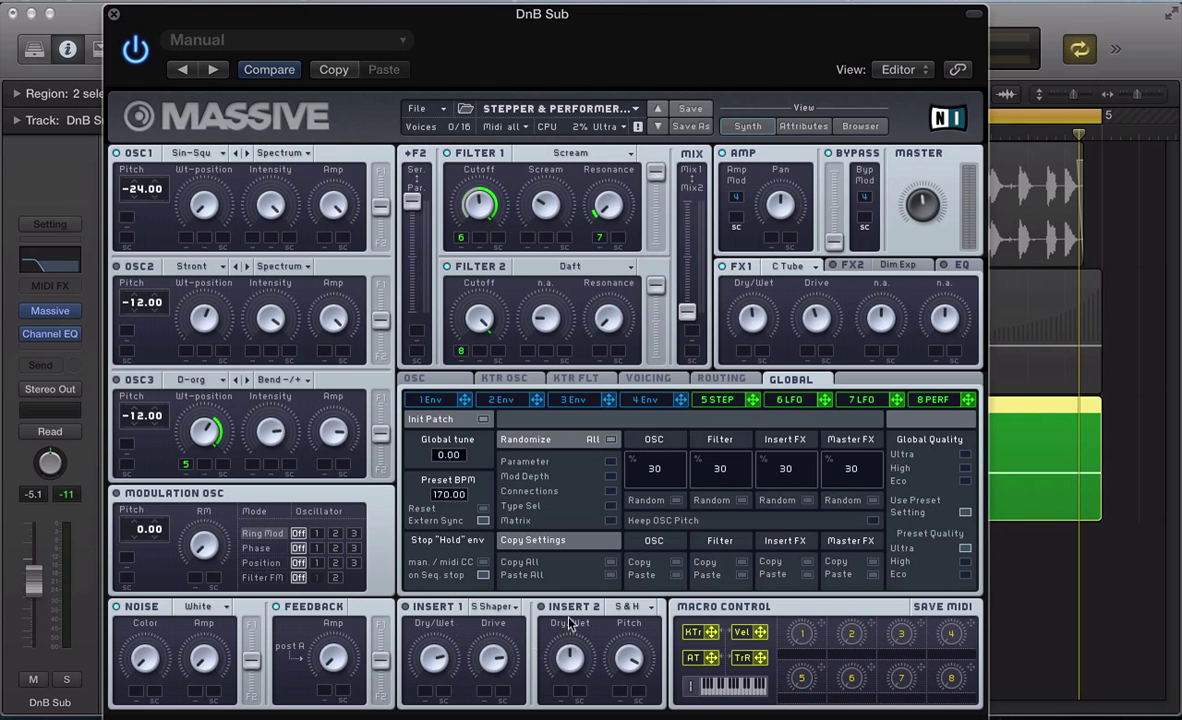
pyautogui.press('super+w')
# - Play the DnB Sub regions alone and select all the DnB Bass and DnB Sub regions
pyautogui.press('space')
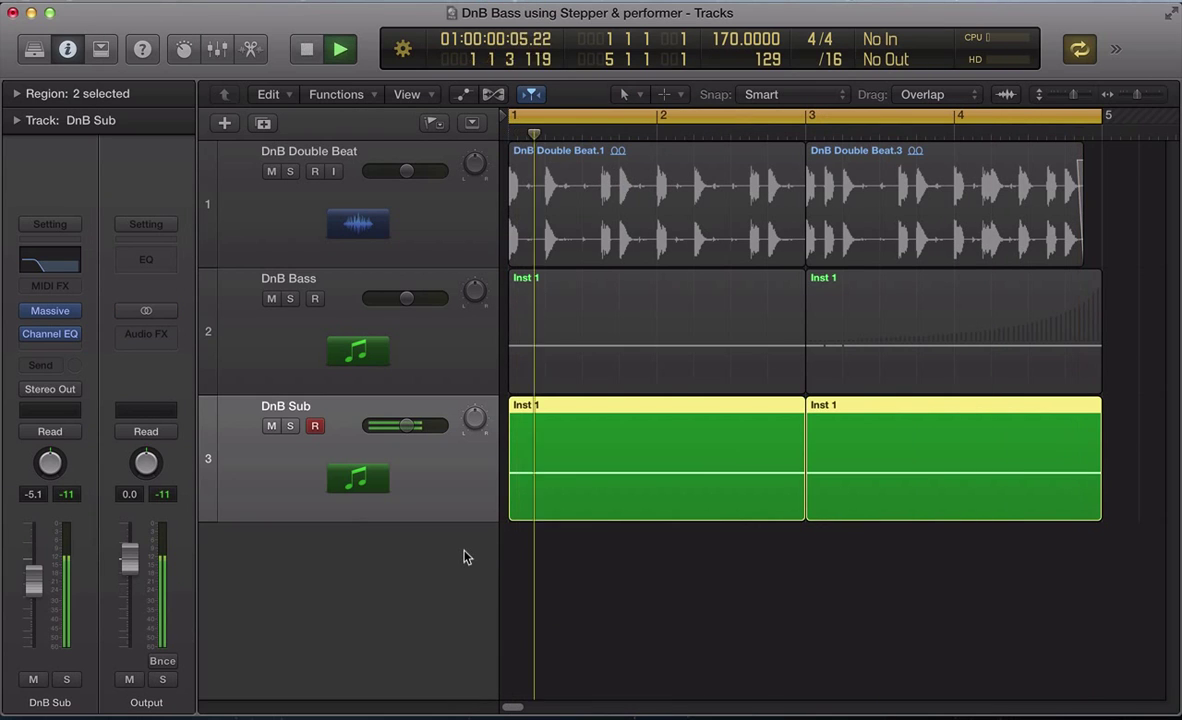
pyautogui.press('space')
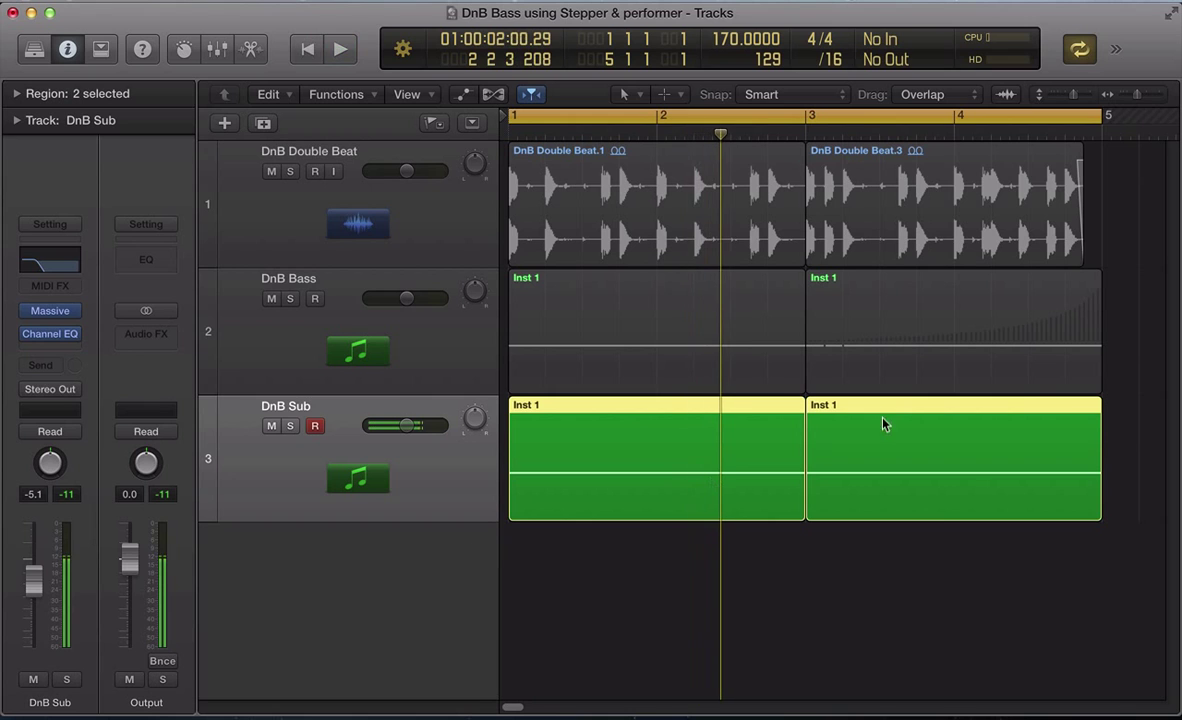
pyautogui.moveTo(1122, 337); pyautogui.dragTo(798, 474)
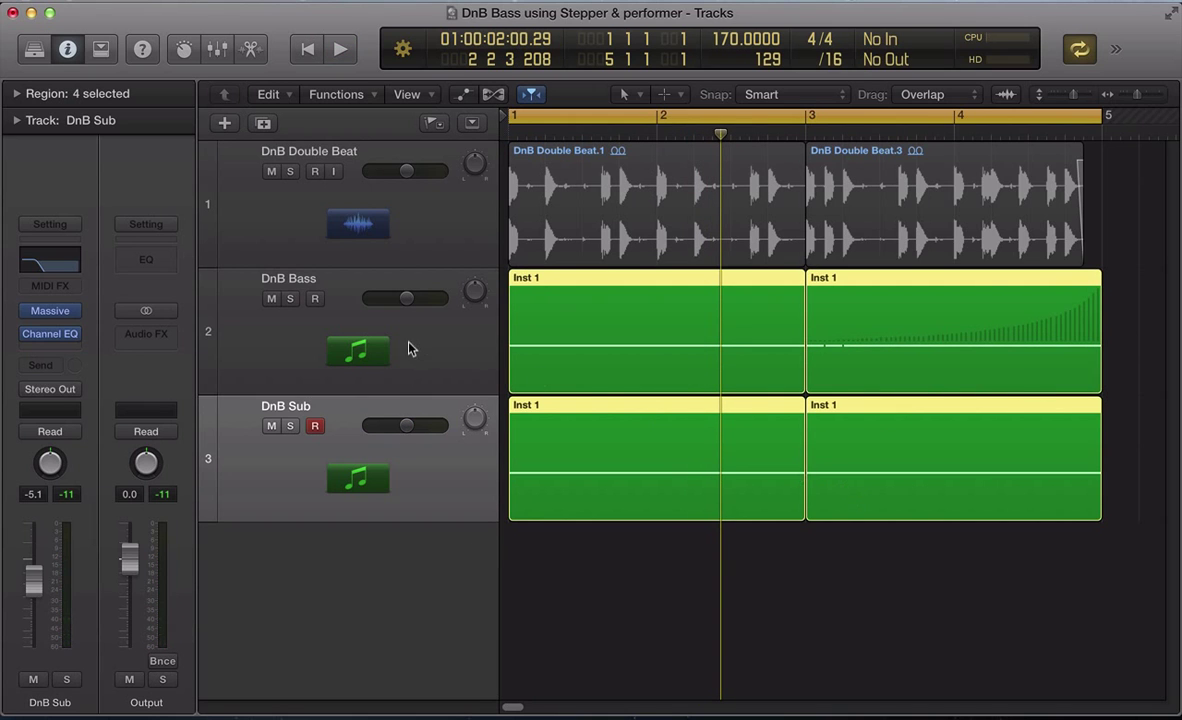
# - Examine the high-cut curve in the DnB Sub track's Channel EQ and close the plug-in windows
pyautogui.click(51, 336)
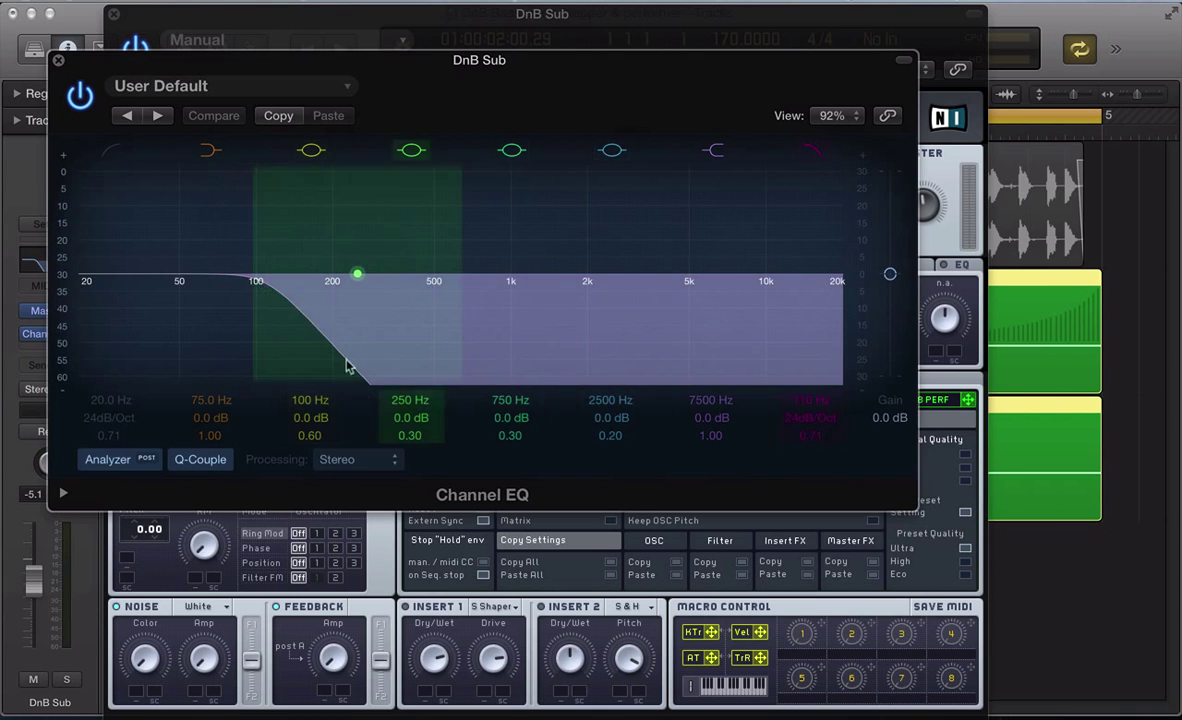
pyautogui.click(58, 60)
pyautogui.click(113, 15)
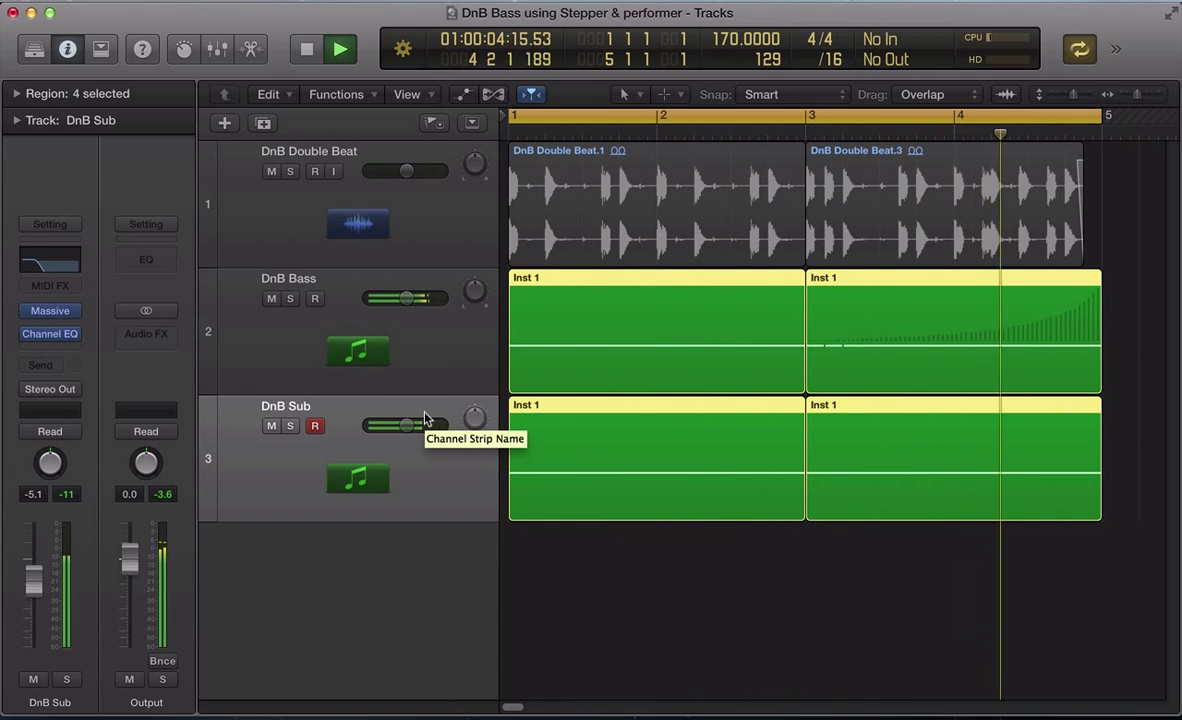
# - Listen to the bass and sub regions together with the drum beat and stop playback
pyautogui.press('space')
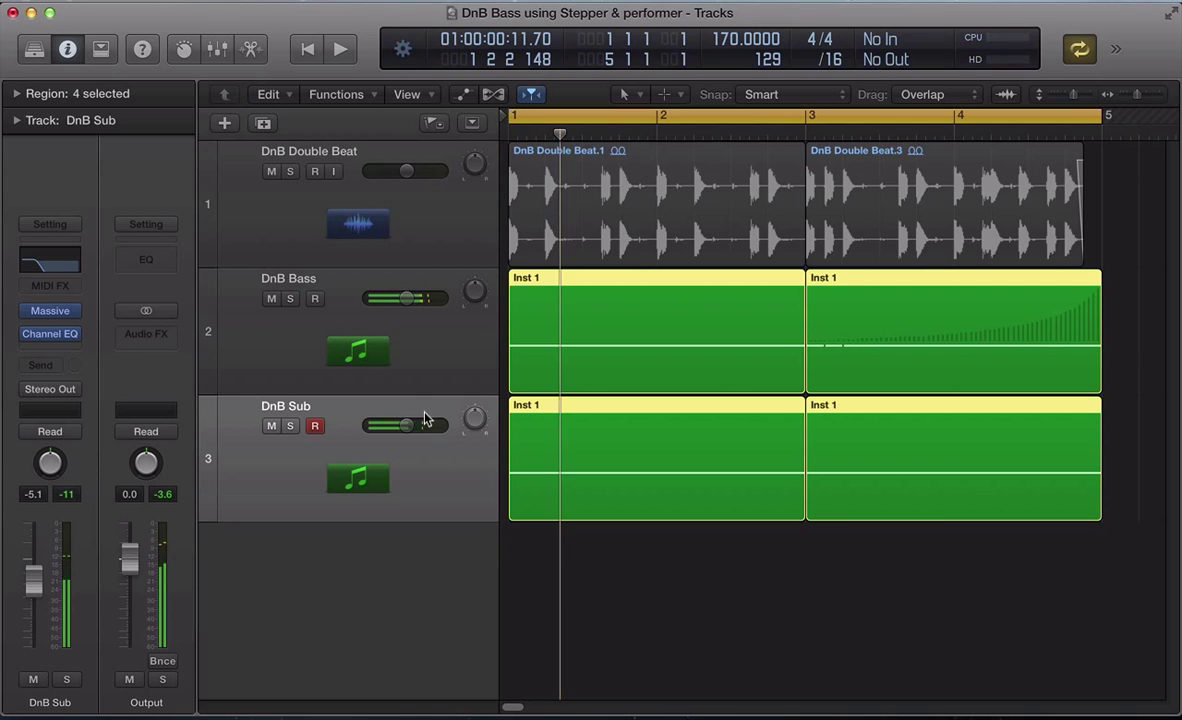
pyautogui.press('space')
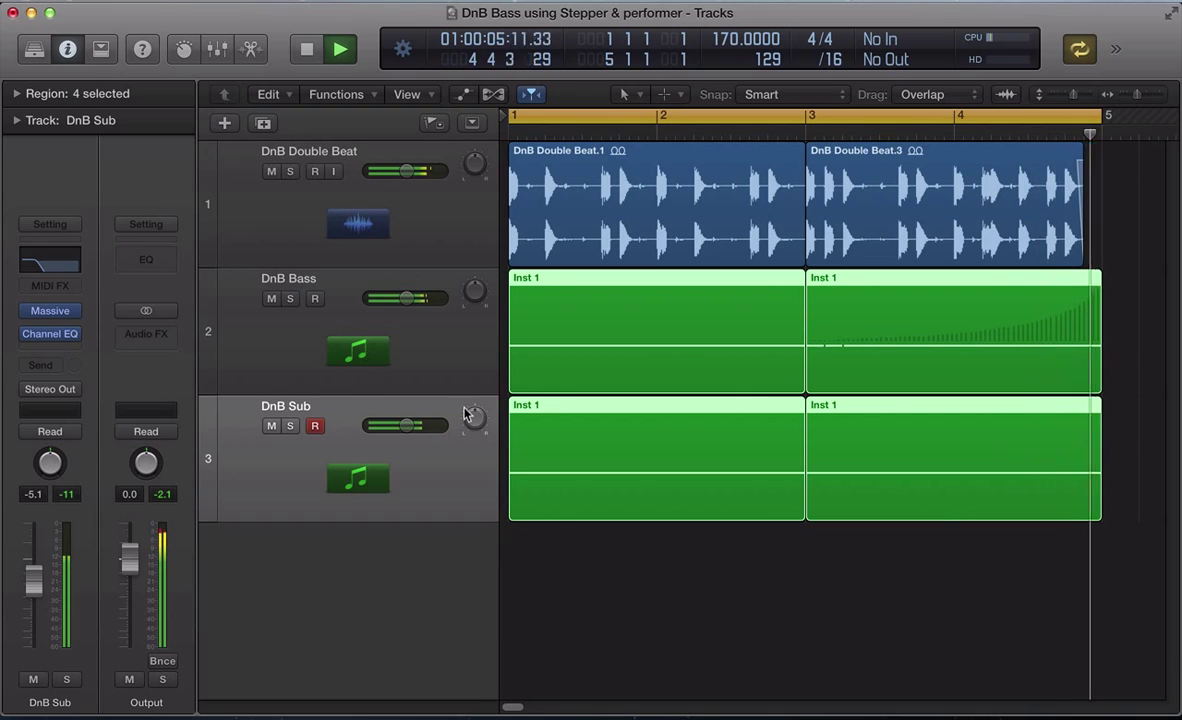
pyautogui.press('space')
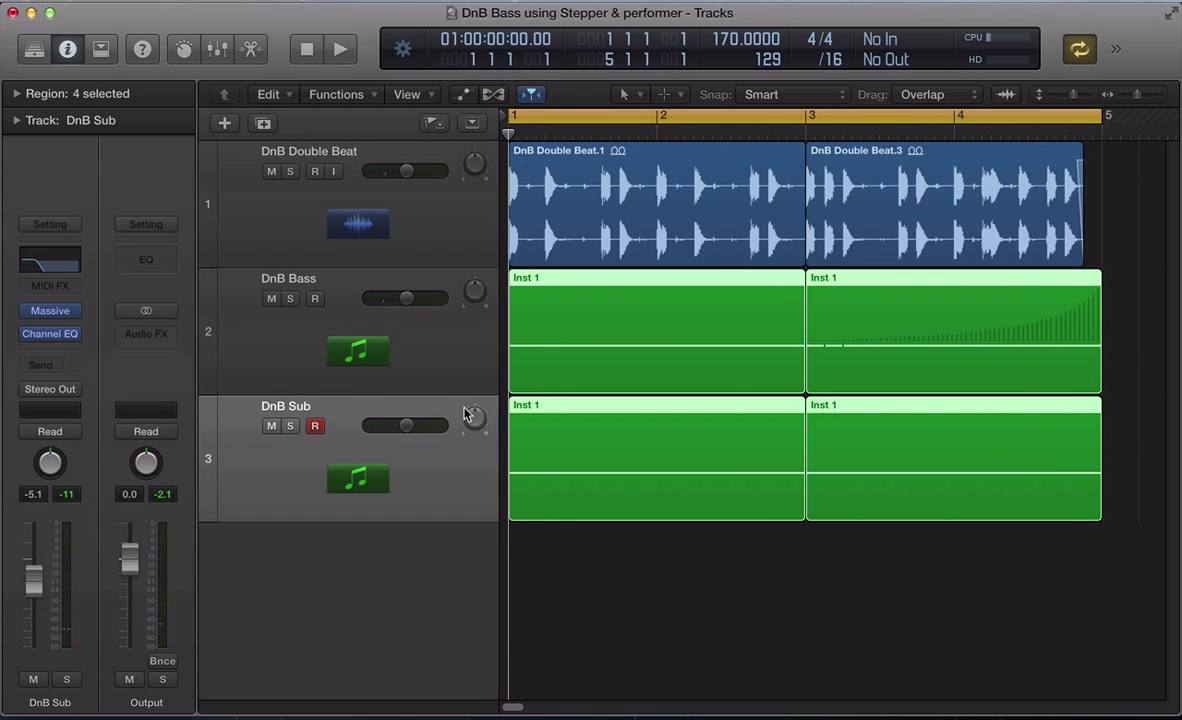